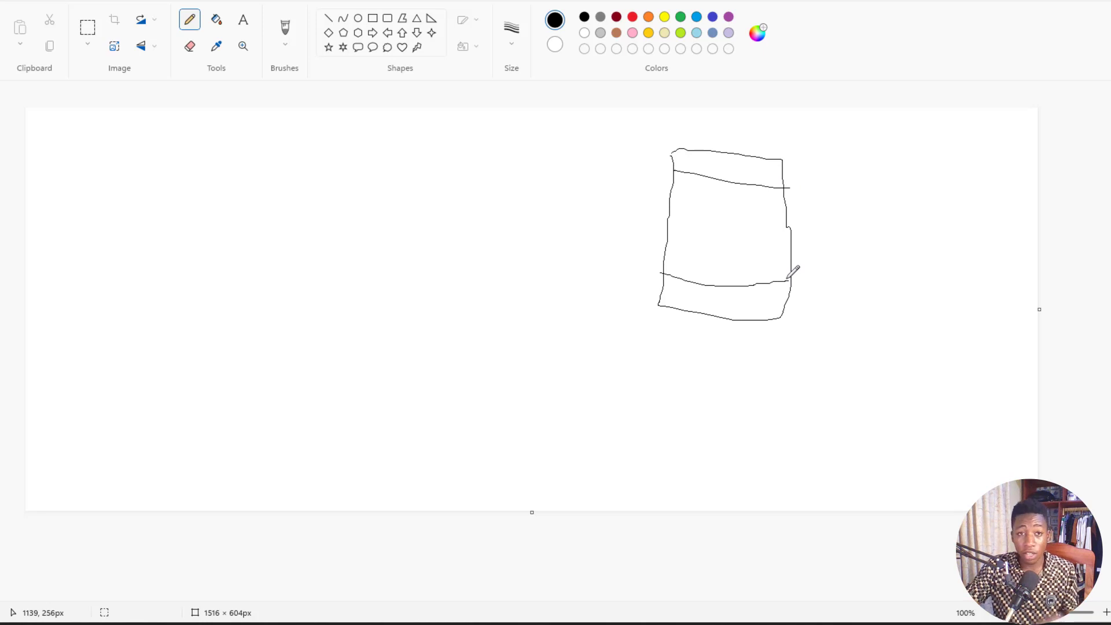
Cross out the header and footer bands of the sketched page box and draw a C in its middle area.
mouse_move(772, 149)
mouse_down()
mouse_move(724, 175)
mouse_move(785, 185)
mouse_up()
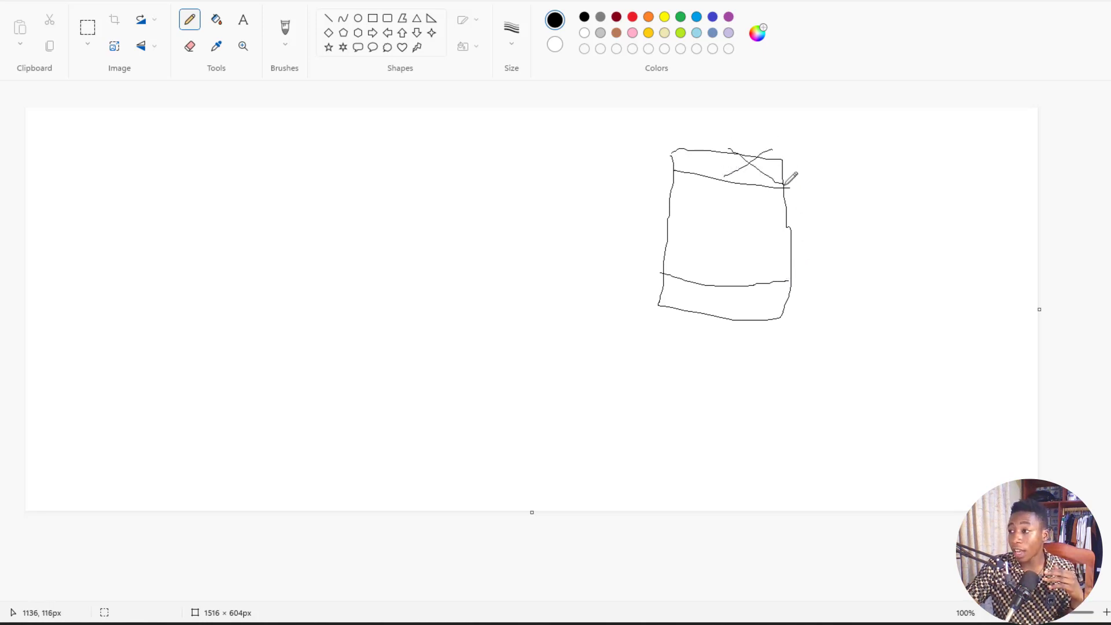
drag(756, 283, 707, 314)
drag(723, 276, 747, 304)
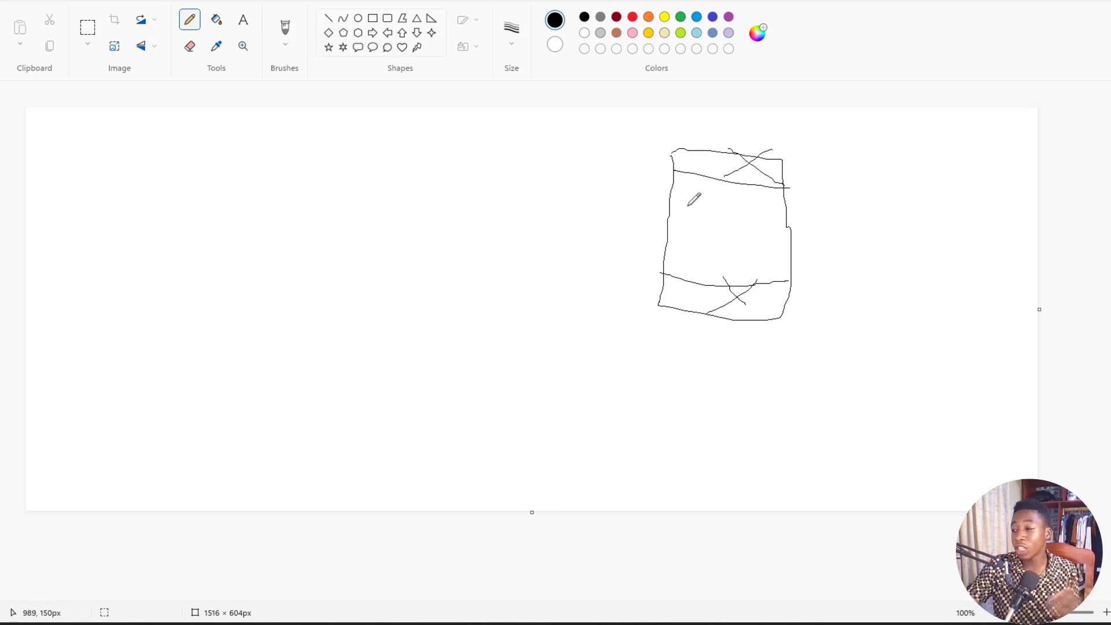
drag(751, 210, 768, 254)
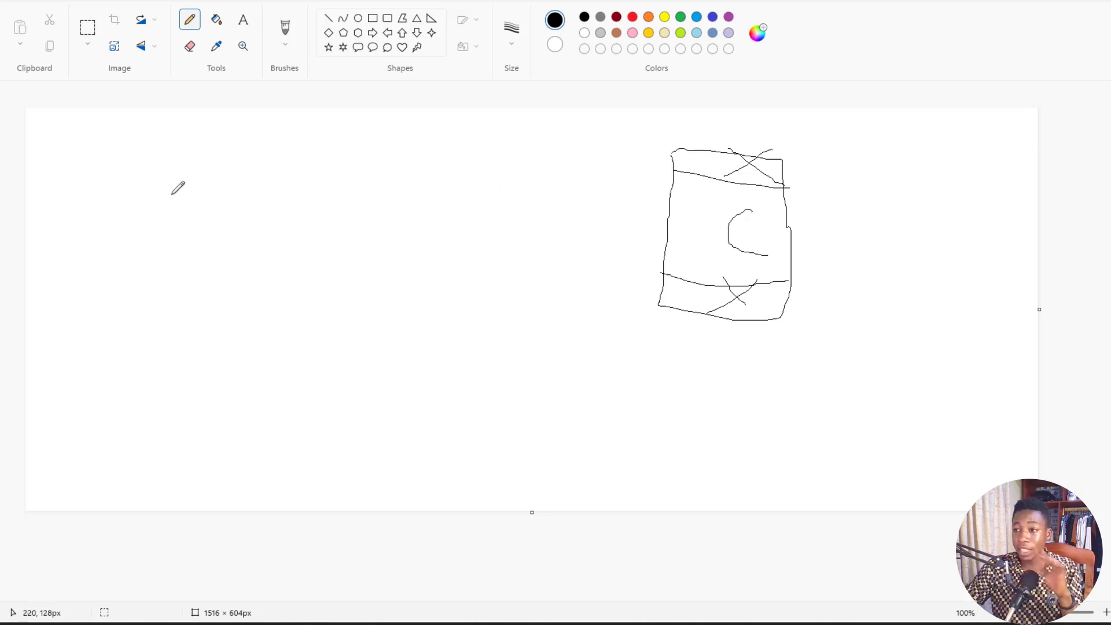
Draw two tall page boxes beside the existing sketch, two arrows pointing up at the first, and a curved arrow leading to the second.
mouse_move(405, 165)
mouse_down()
mouse_move(407, 265)
mouse_move(517, 356)
mouse_move(542, 219)
mouse_move(517, 154)
mouse_move(402, 154)
mouse_up()
mouse_move(82, 138)
mouse_down()
mouse_move(67, 272)
mouse_move(168, 352)
mouse_move(209, 221)
mouse_move(197, 135)
mouse_move(63, 137)
mouse_up()
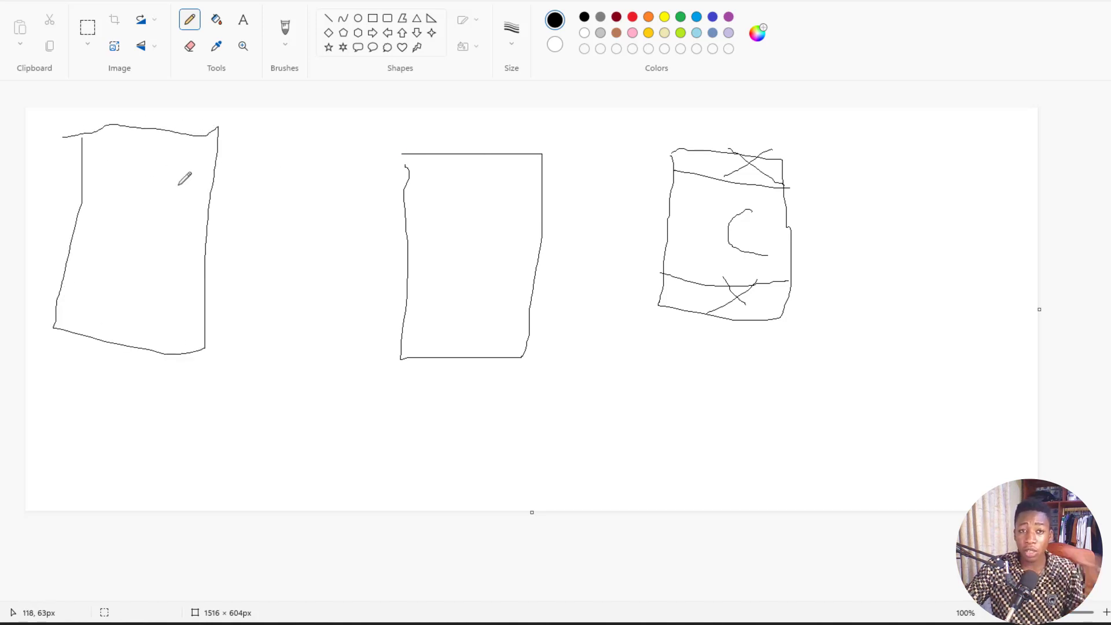
mouse_move(112, 440)
mouse_down()
mouse_move(128, 364)
mouse_move(144, 379)
mouse_up()
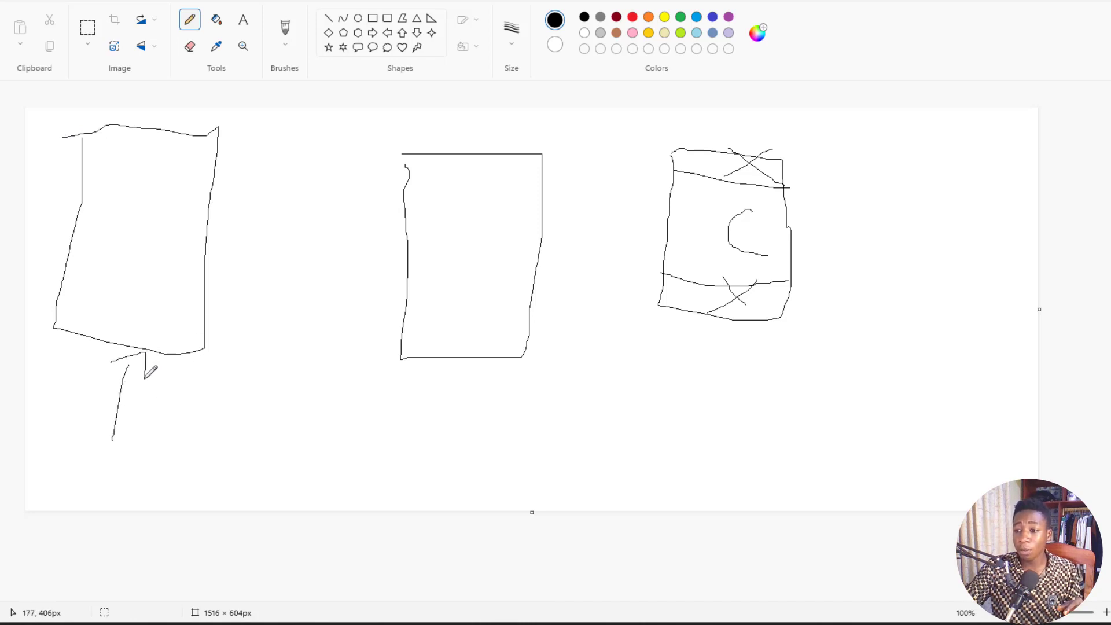
mouse_move(180, 440)
mouse_down()
mouse_move(181, 420)
mouse_move(234, 351)
mouse_move(232, 376)
mouse_up()
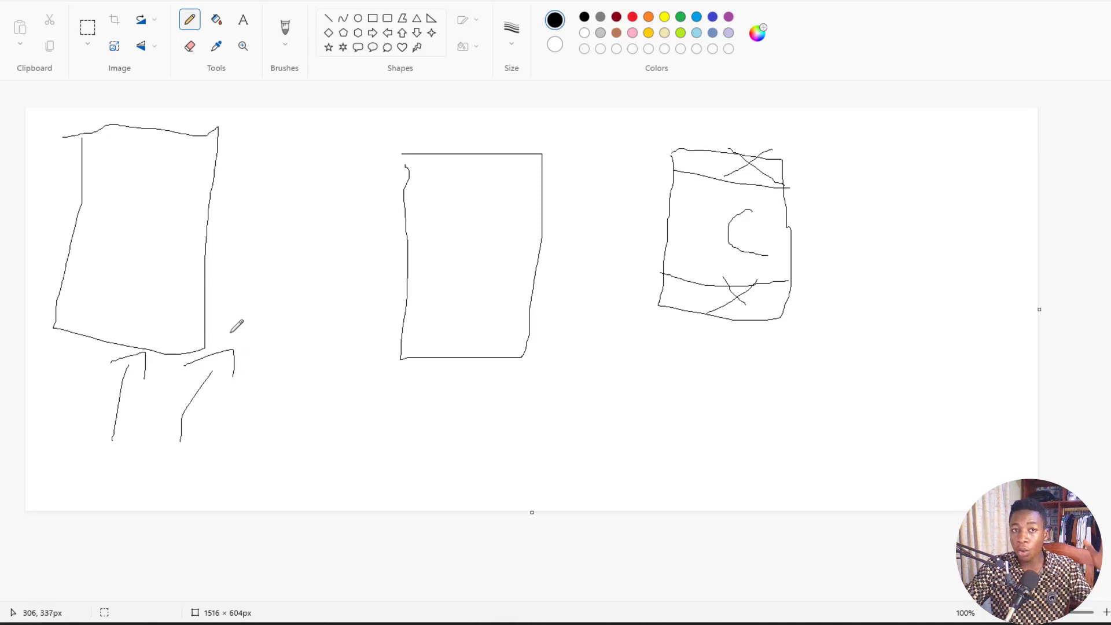
mouse_move(213, 414)
mouse_down()
mouse_move(309, 479)
mouse_move(469, 372)
mouse_move(453, 392)
mouse_move(443, 367)
mouse_up()
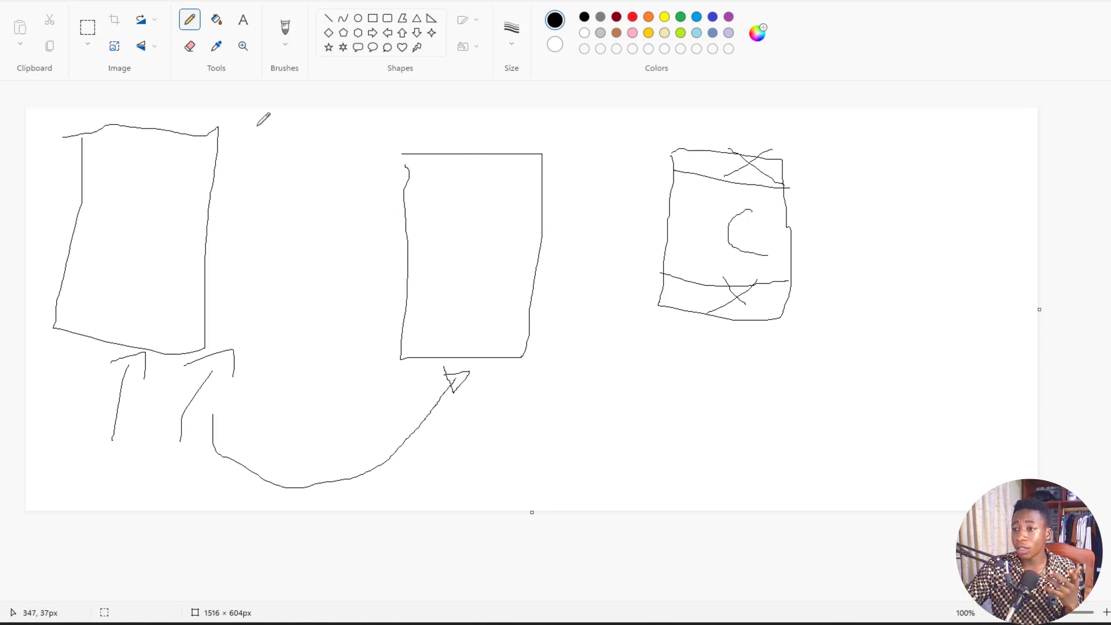
Draw a vertical dividing line between the two empty page boxes, with an arrow pointing outward to each box.
mouse_move(310, 111)
mouse_down()
mouse_move(324, 317)
mouse_move(312, 484)
mouse_up()
mouse_move(308, 213)
mouse_down()
mouse_move(223, 225)
mouse_move(268, 243)
mouse_up()
mouse_move(349, 209)
mouse_down()
mouse_move(399, 216)
mouse_move(388, 241)
mouse_up()
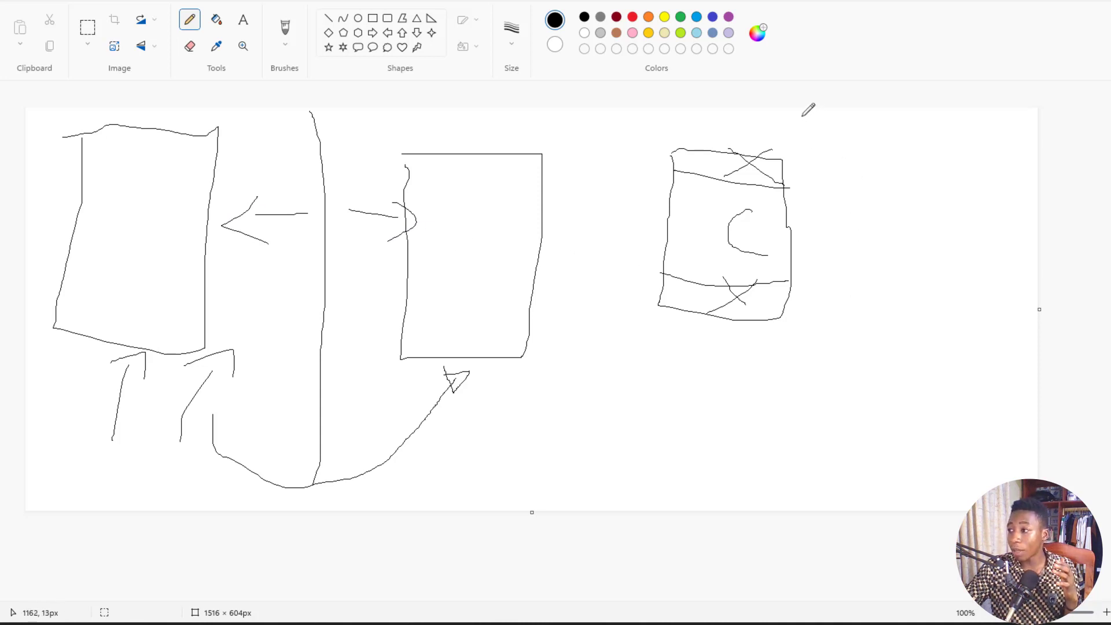
Draw a second vertical dividing line beyond the crossed-out page box, and past it a page box with a narrow sidebar strip.
mouse_move(802, 114)
mouse_down()
mouse_move(810, 168)
mouse_move(785, 529)
mouse_up()
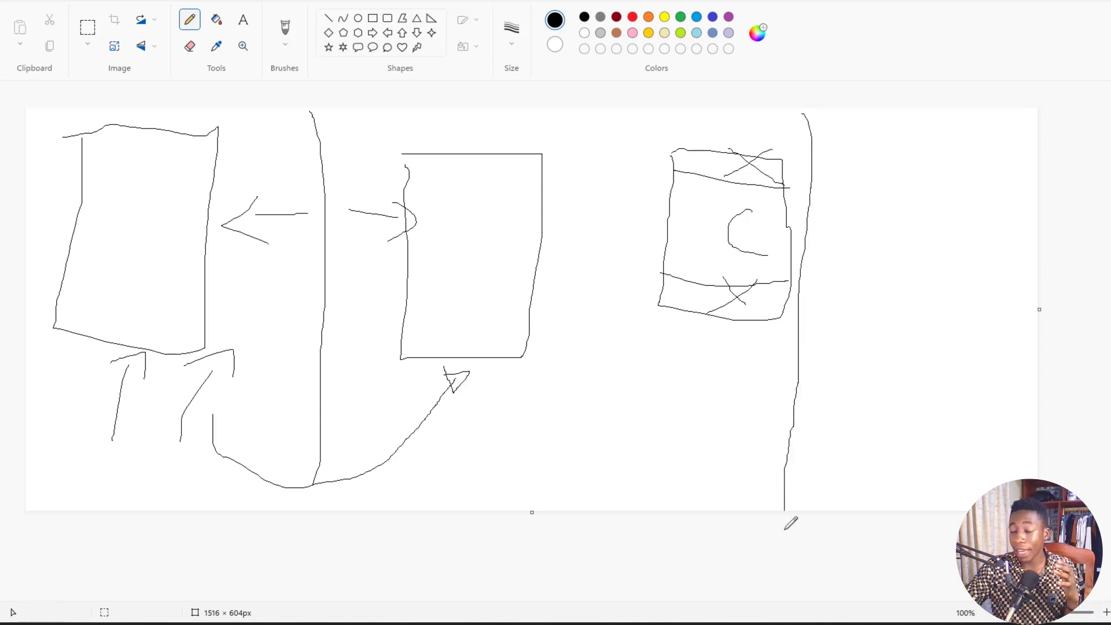
drag(894, 157, 900, 353)
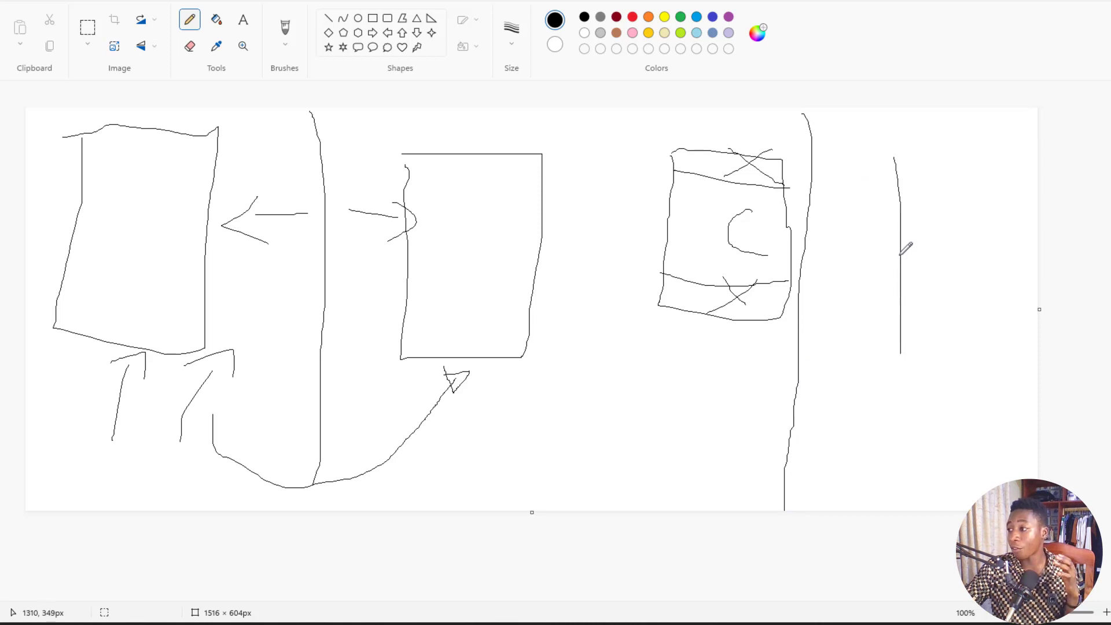
mouse_move(891, 157)
mouse_down()
mouse_move(1017, 167)
mouse_move(1005, 375)
mouse_move(926, 370)
mouse_move(905, 347)
mouse_up()
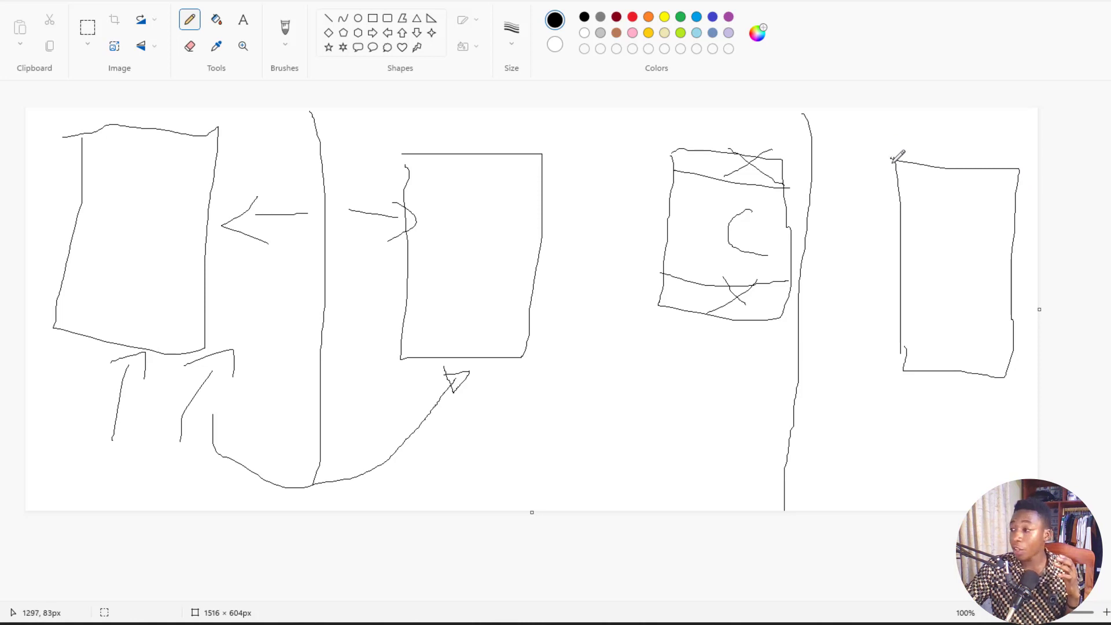
mouse_move(891, 159)
mouse_down()
mouse_move(862, 159)
mouse_move(864, 370)
mouse_move(905, 366)
mouse_up()
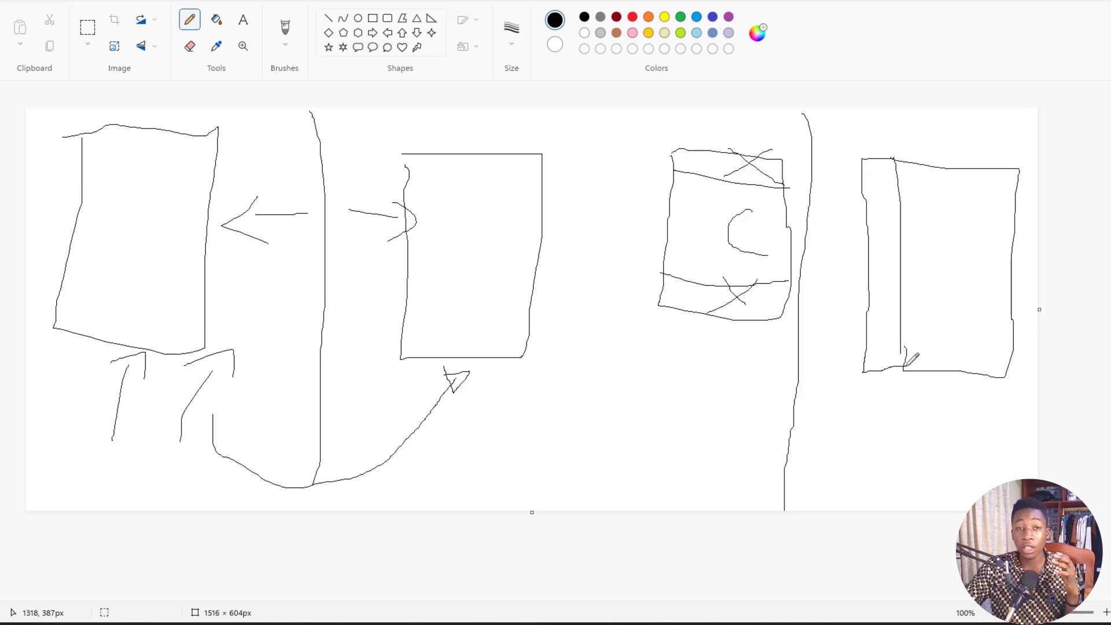
mouse_move(877, 190)
mouse_down()
mouse_move(899, 191)
mouse_move(874, 204)
mouse_move(876, 192)
mouse_up()
mouse_move(874, 234)
mouse_down()
mouse_move(901, 248)
mouse_move(871, 258)
mouse_move(874, 233)
mouse_move(919, 242)
mouse_move(920, 252)
mouse_move(956, 224)
mouse_move(920, 253)
mouse_up()
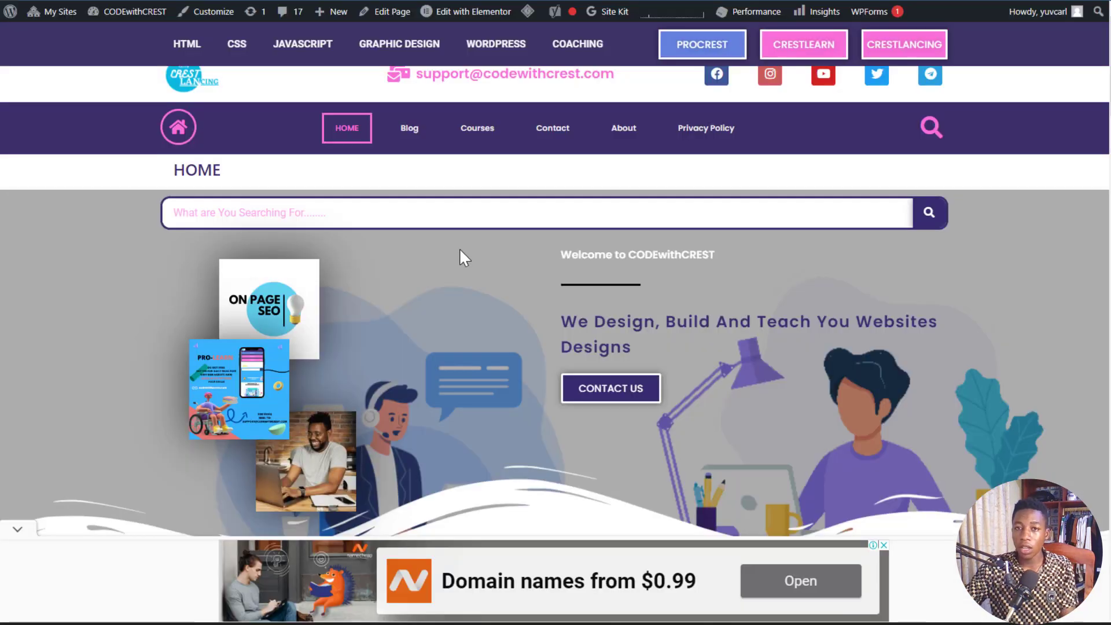
Look through the sections of the CODEwithCREST home page down to the footer and back up to the header.
scroll(635, 307, down, 12)
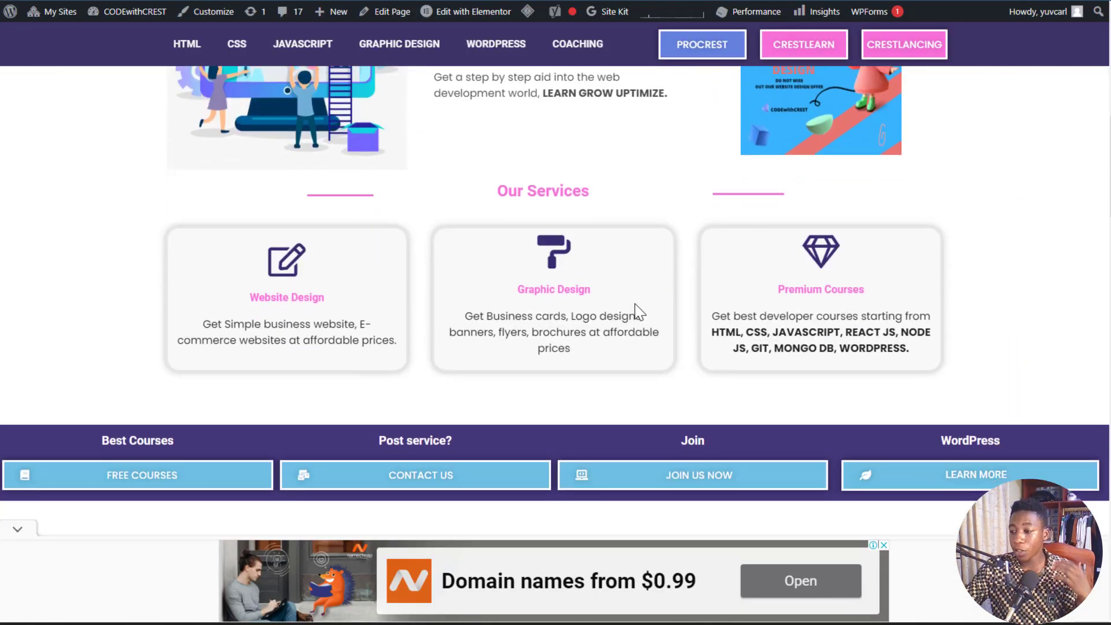
scroll(635, 304, down, 12)
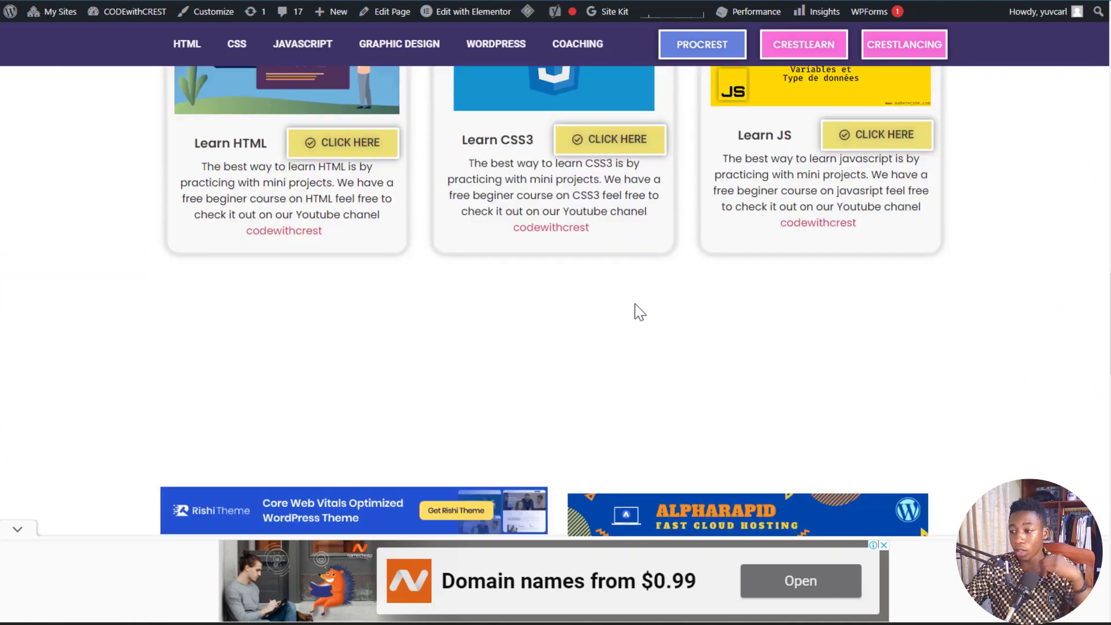
scroll(635, 304, down, 12)
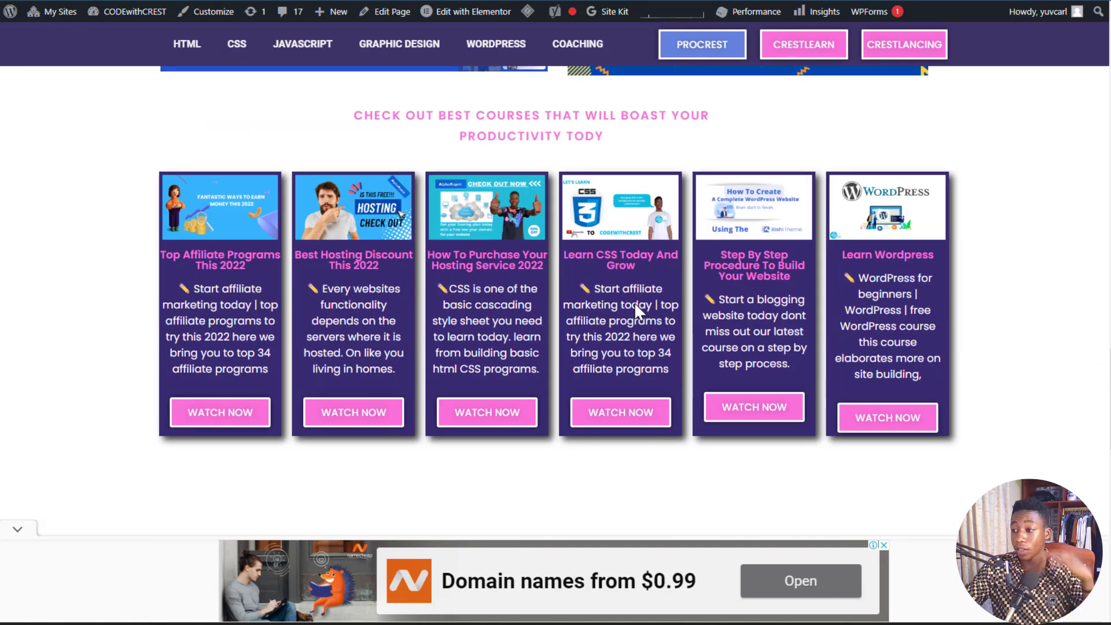
scroll(634, 305, down, 8)
scroll(635, 305, up, 6)
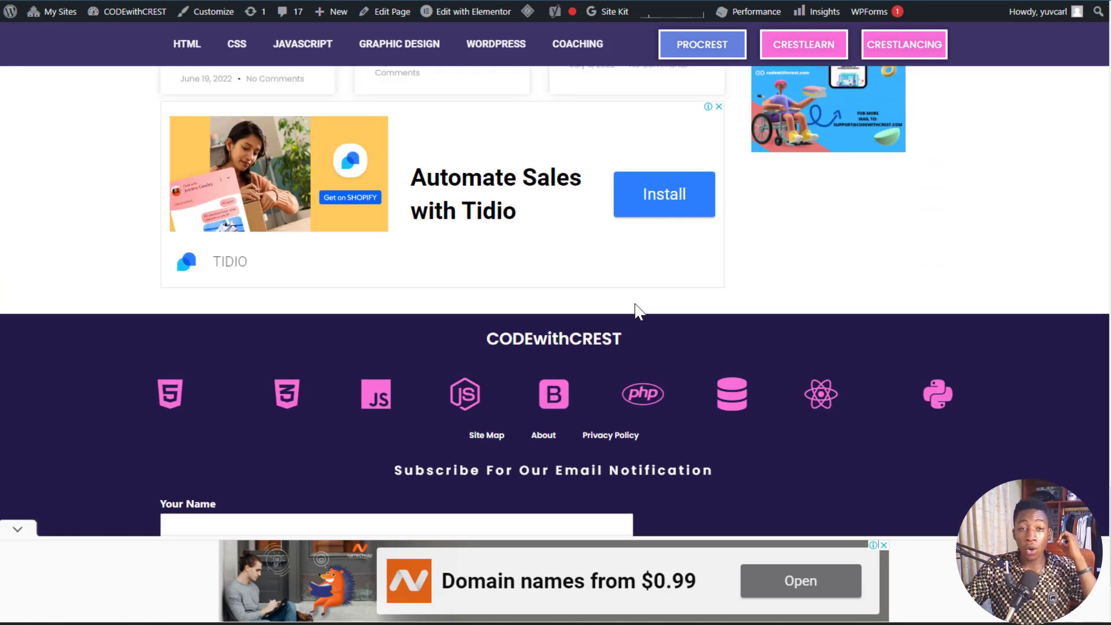
scroll(635, 305, up, 10)
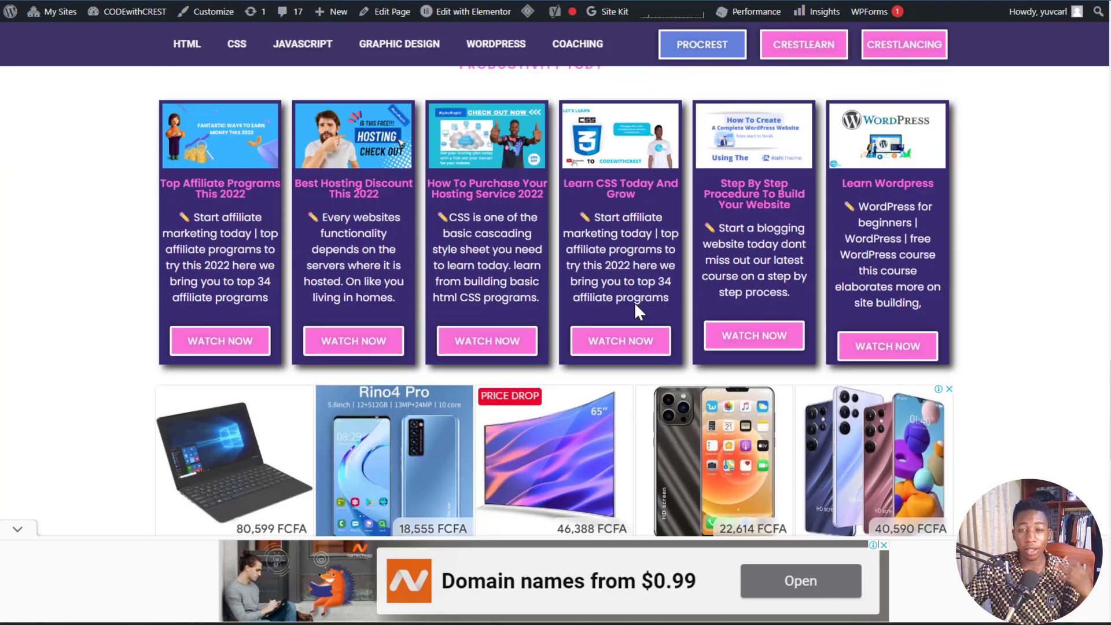
scroll(635, 304, up, 15)
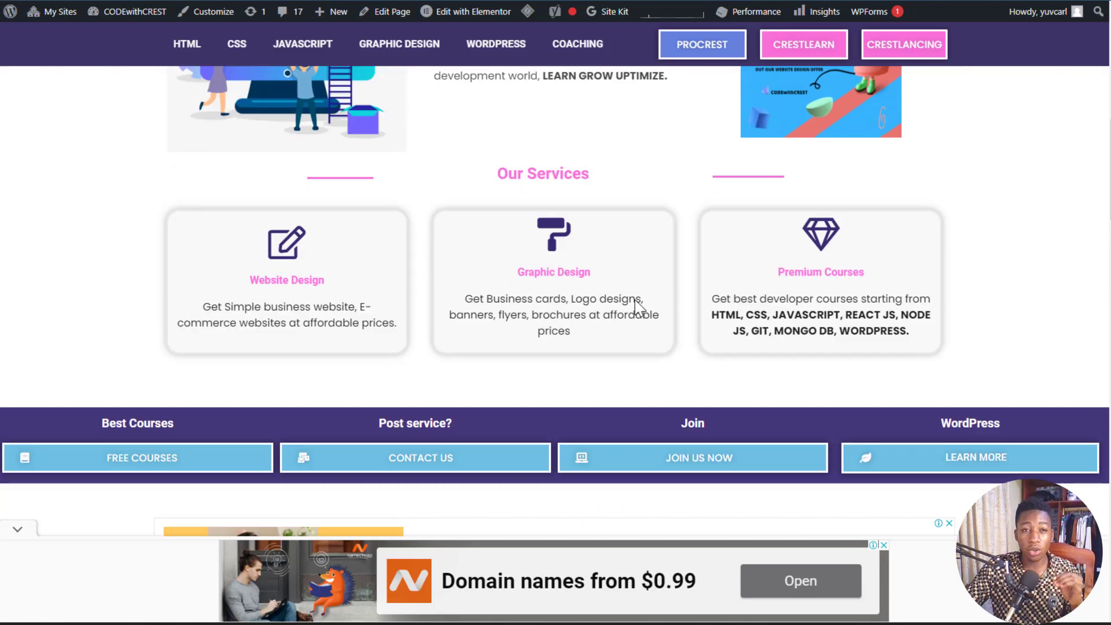
scroll(635, 300, up, 2)
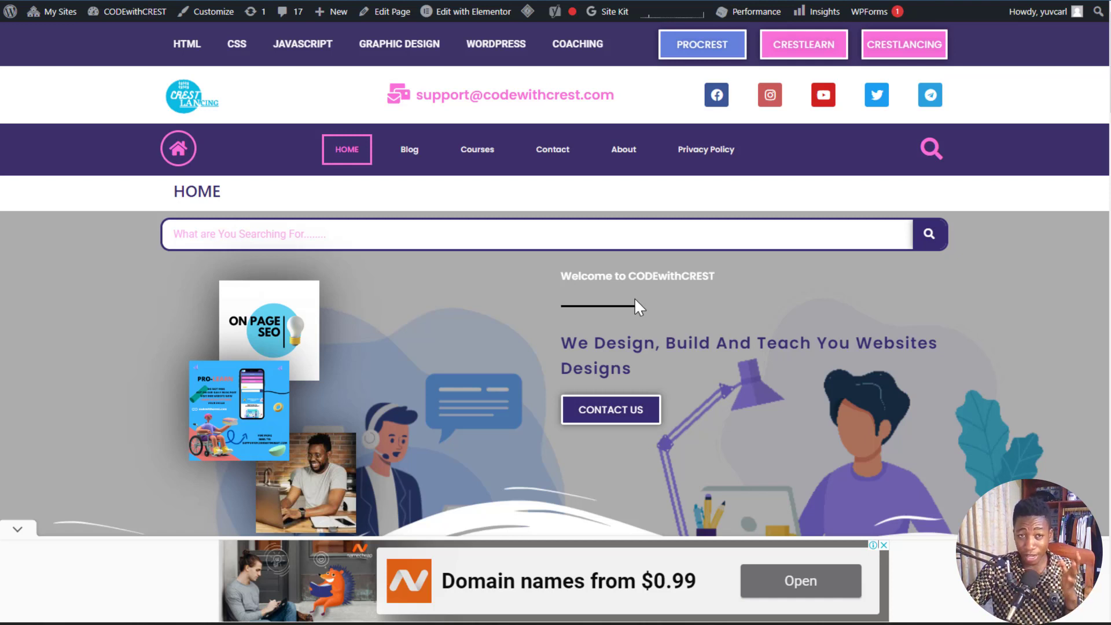
Open the home page for editing with Elementor, dismiss the ad, and bring up the hero section's settings.
click(457, 12)
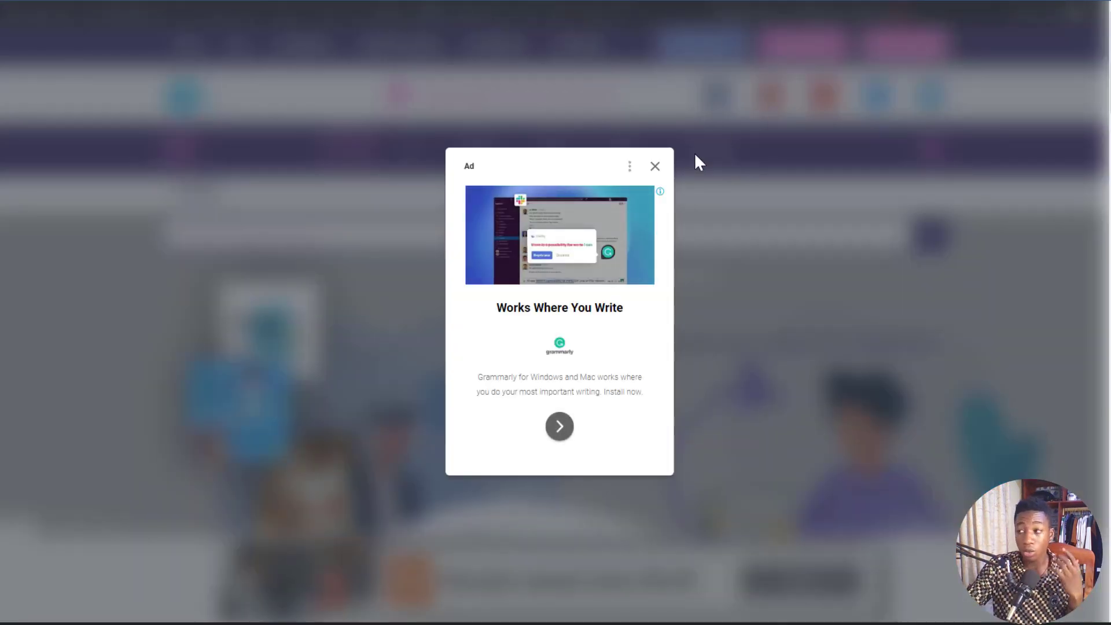
click(654, 167)
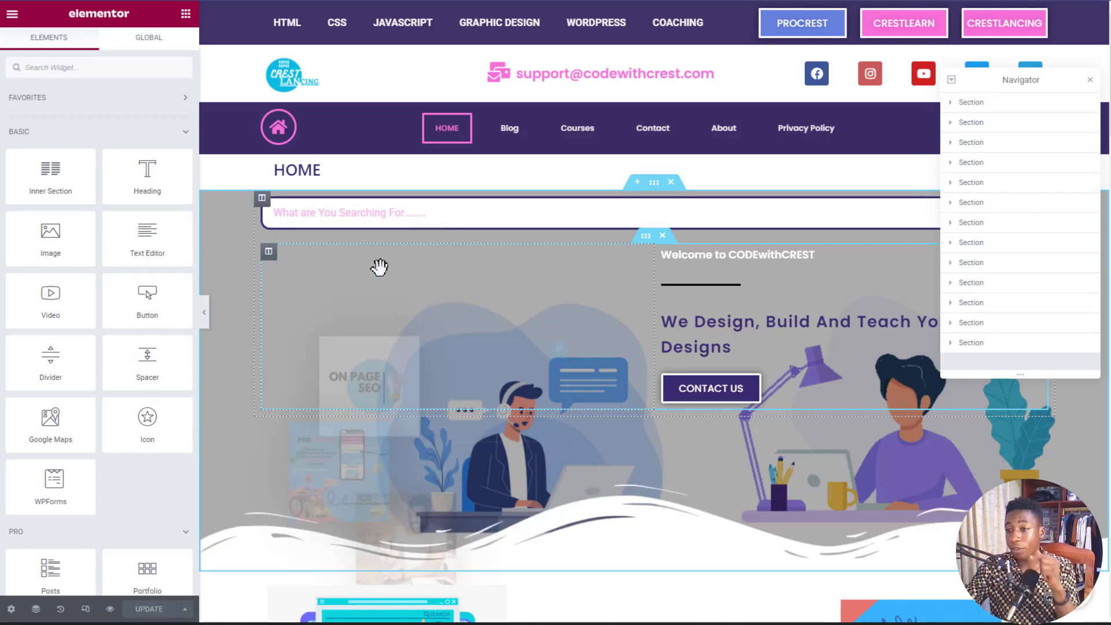
click(654, 184)
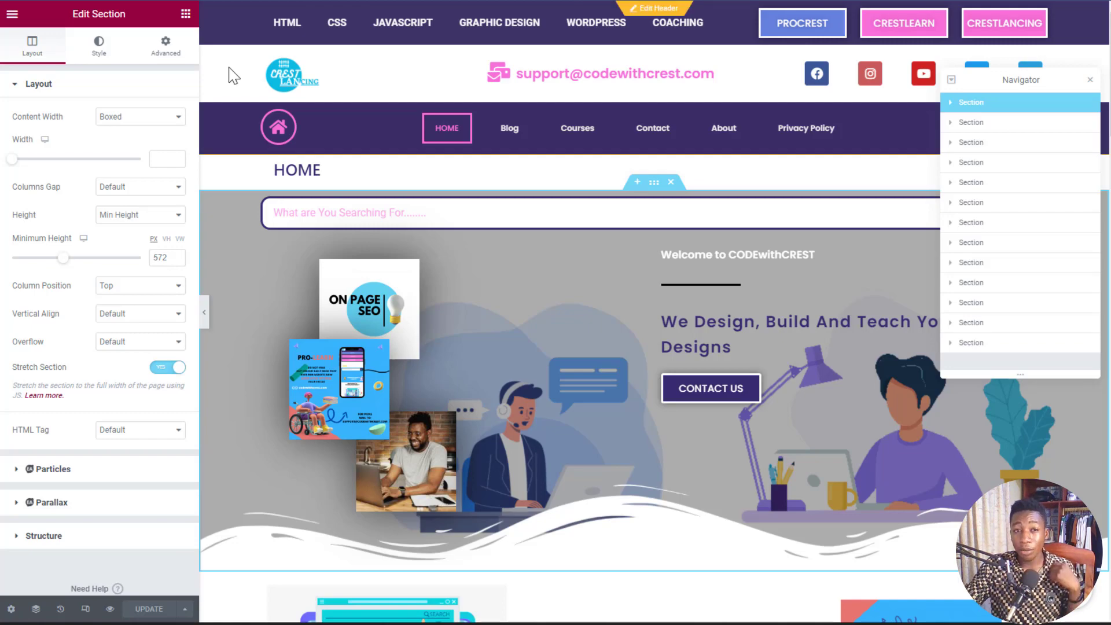
Add a new single-column section at the end of the page content, moving the Navigator out of the way.
scroll(540, 258, down, 20)
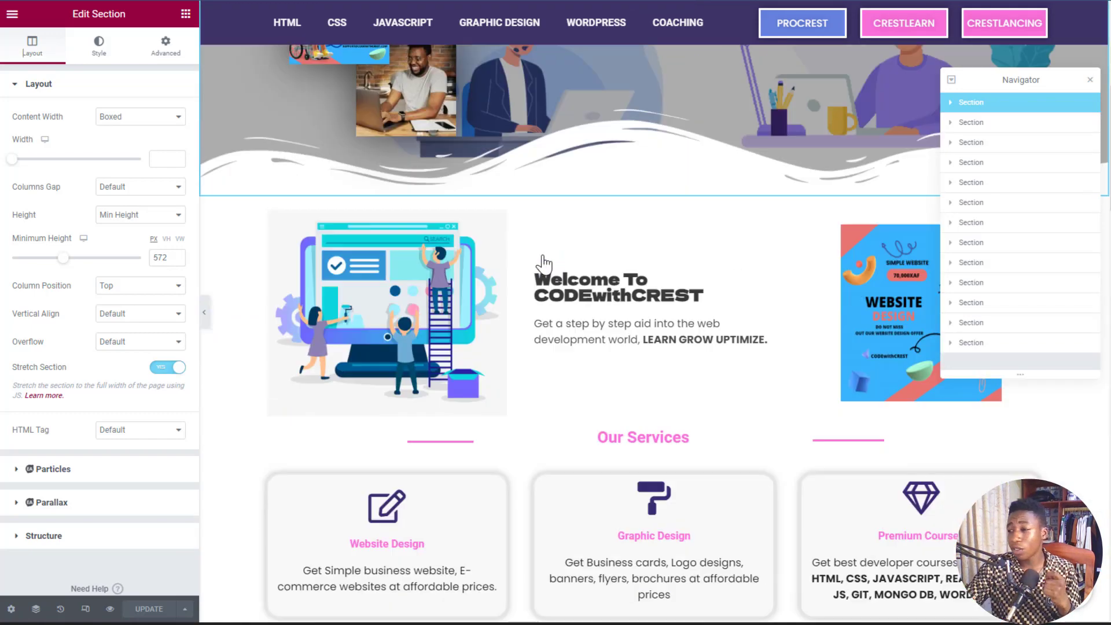
scroll(629, 308, down, 10)
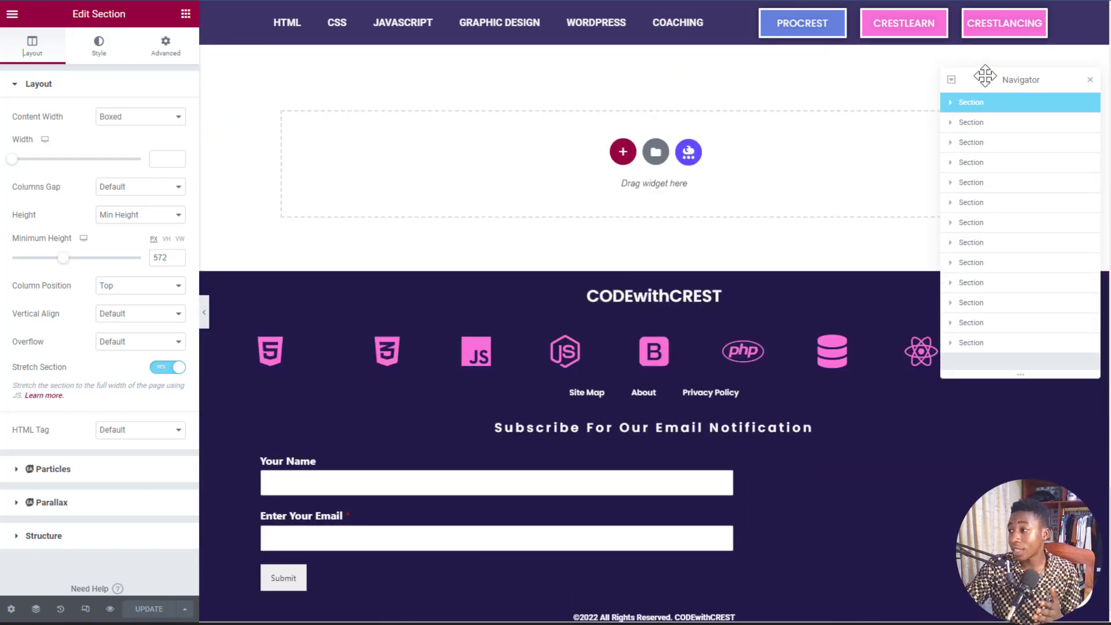
drag(984, 75, 957, 410)
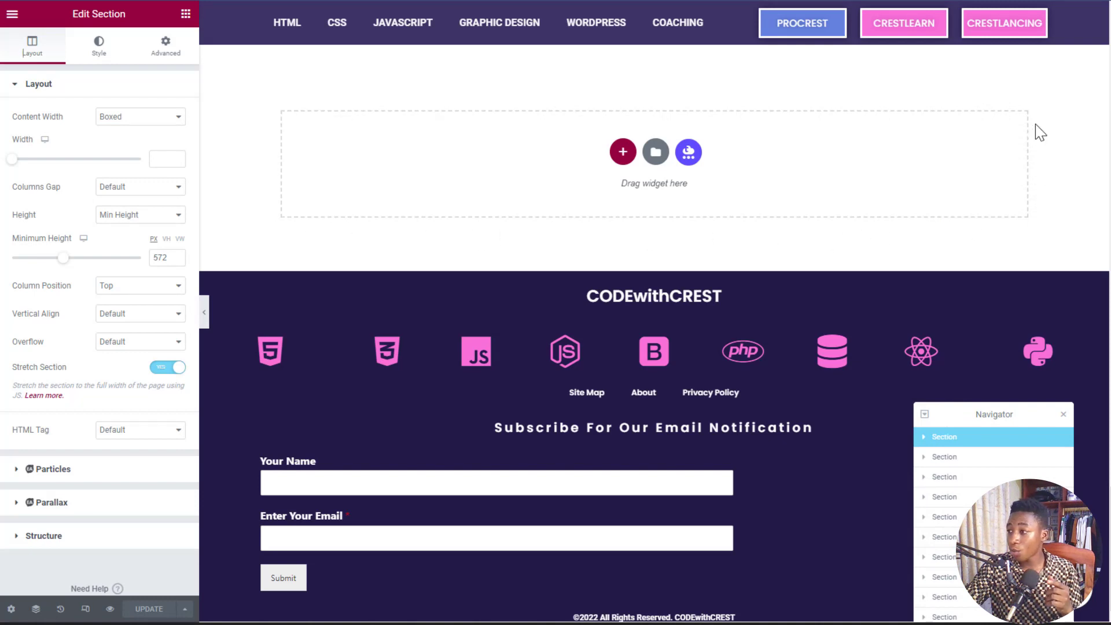
click(622, 152)
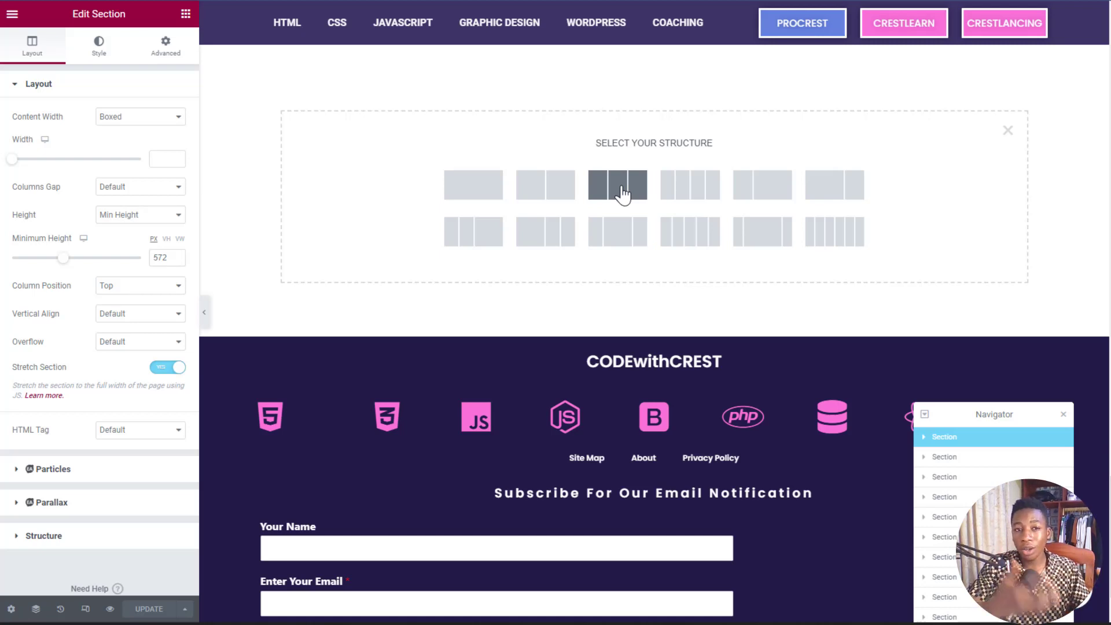
click(469, 190)
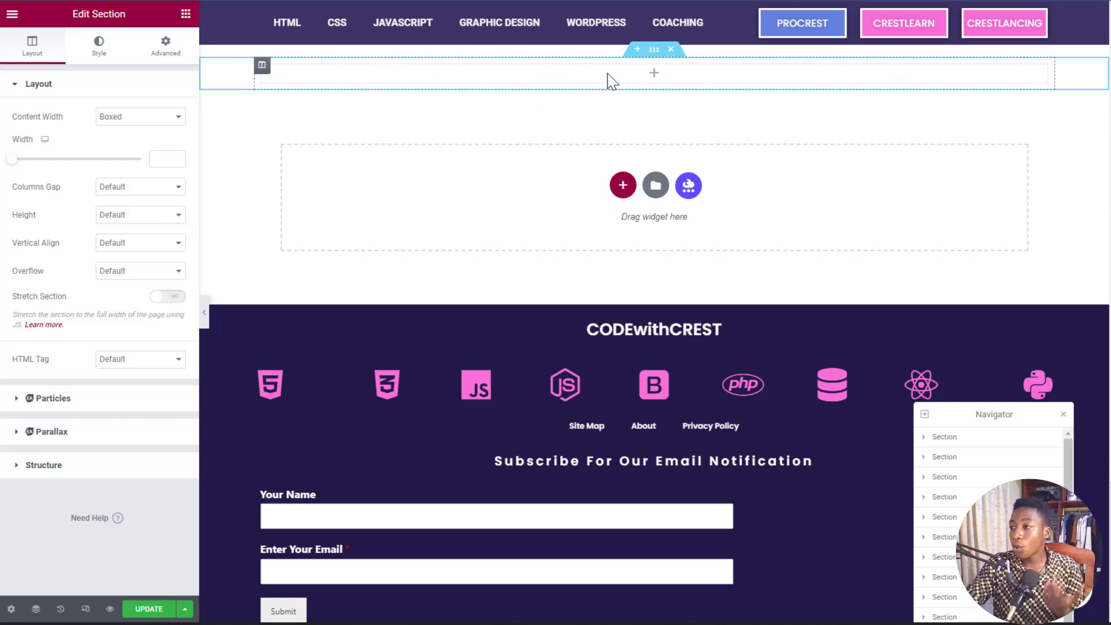
Look through the widgets available in the Elementor elements list.
click(185, 17)
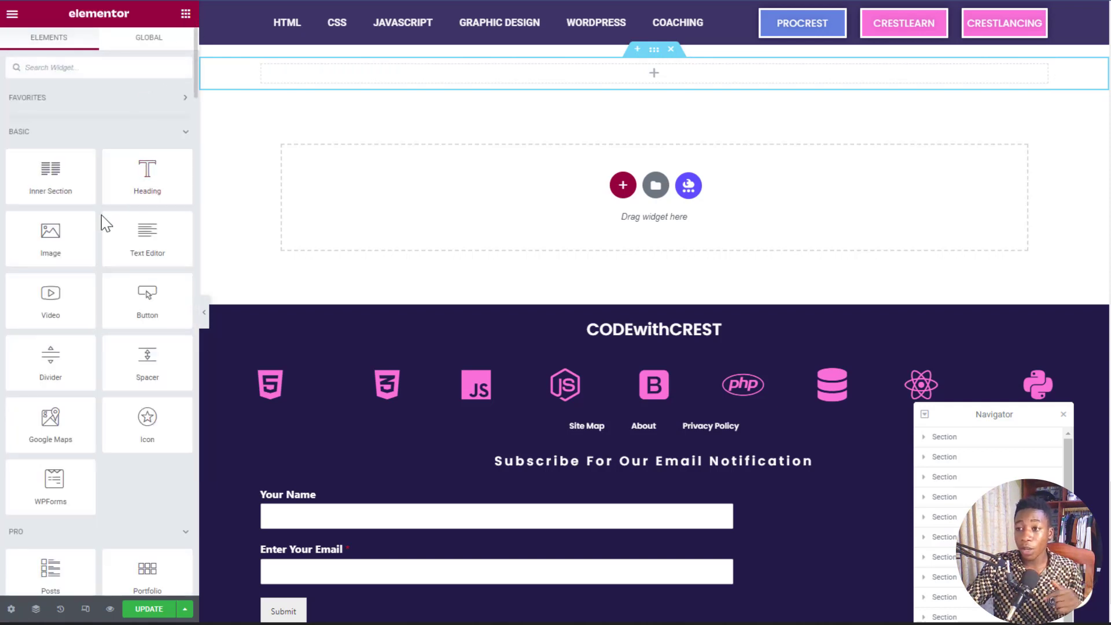
scroll(104, 210, down, 12)
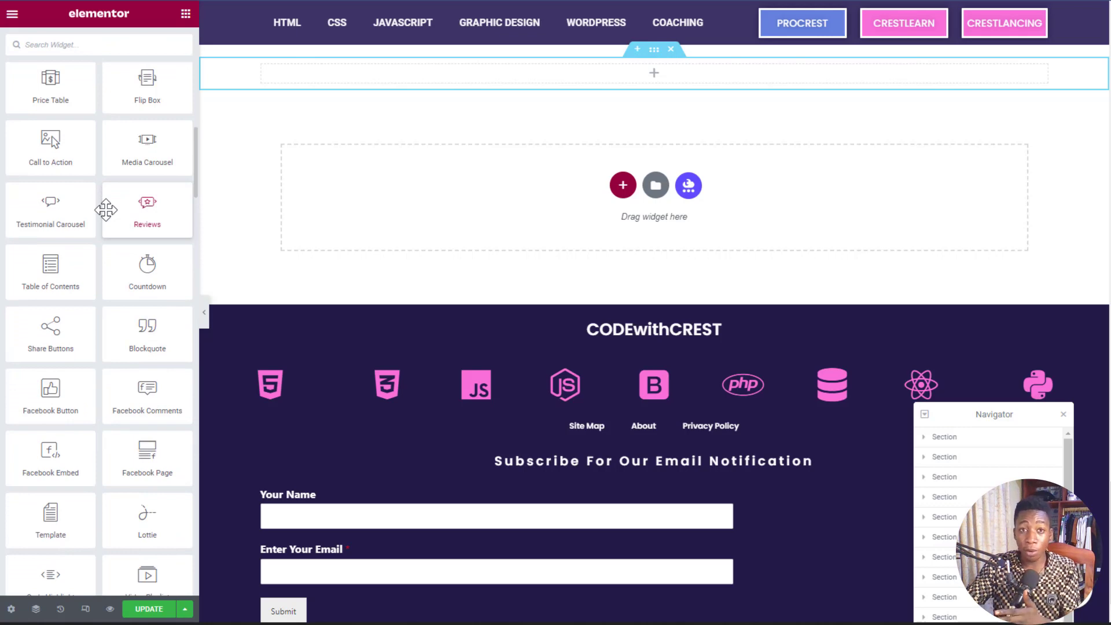
scroll(106, 210, down, 10)
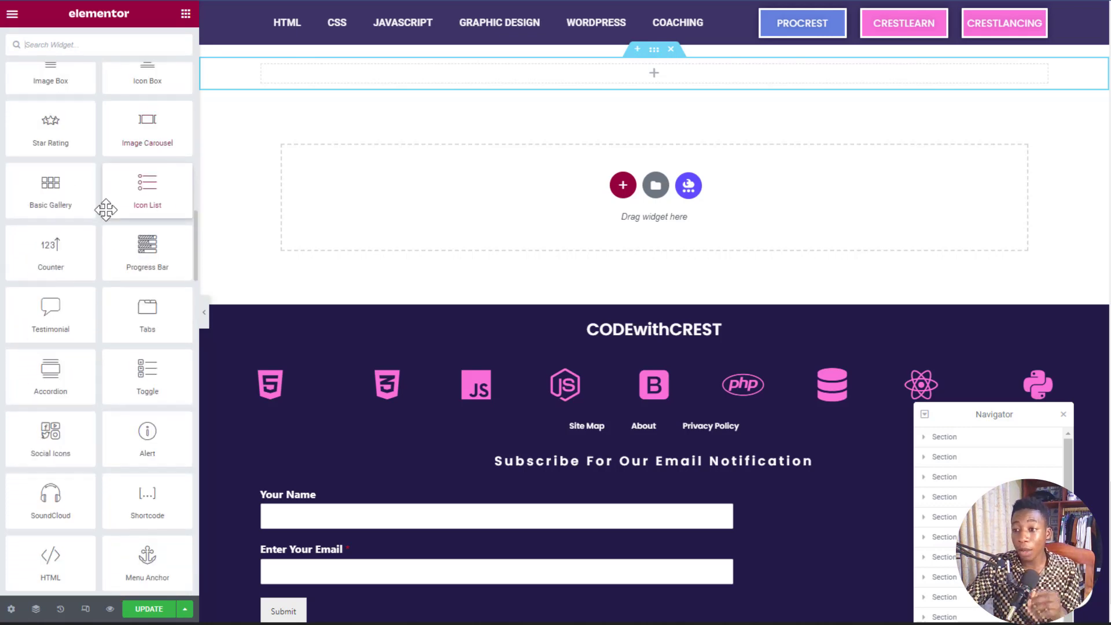
scroll(105, 210, down, 5)
scroll(106, 209, up, 10)
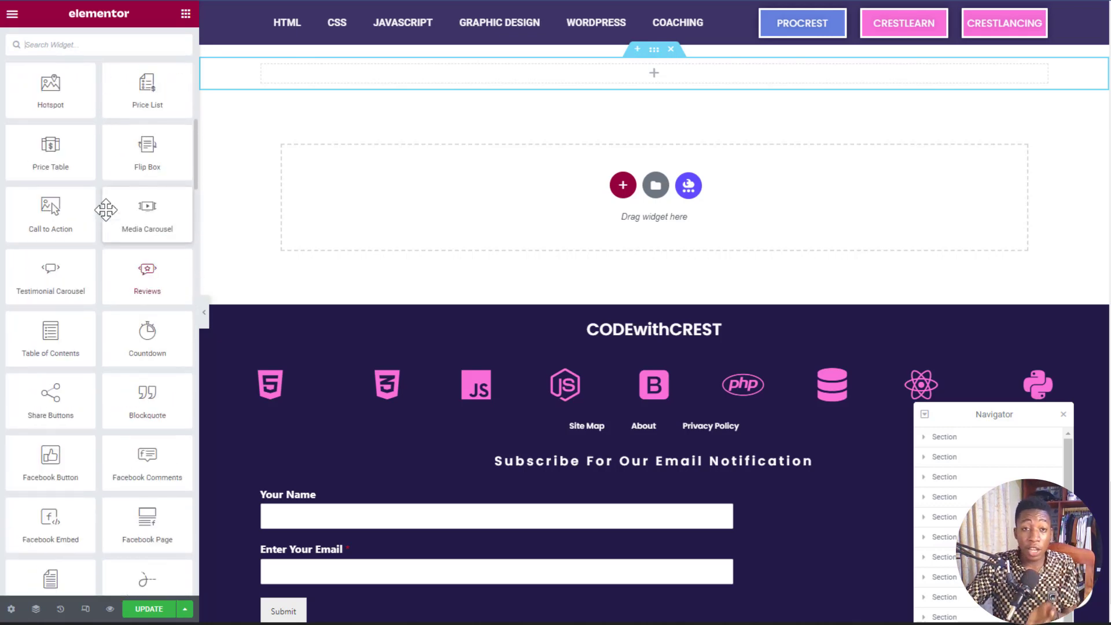
scroll(105, 210, up, 10)
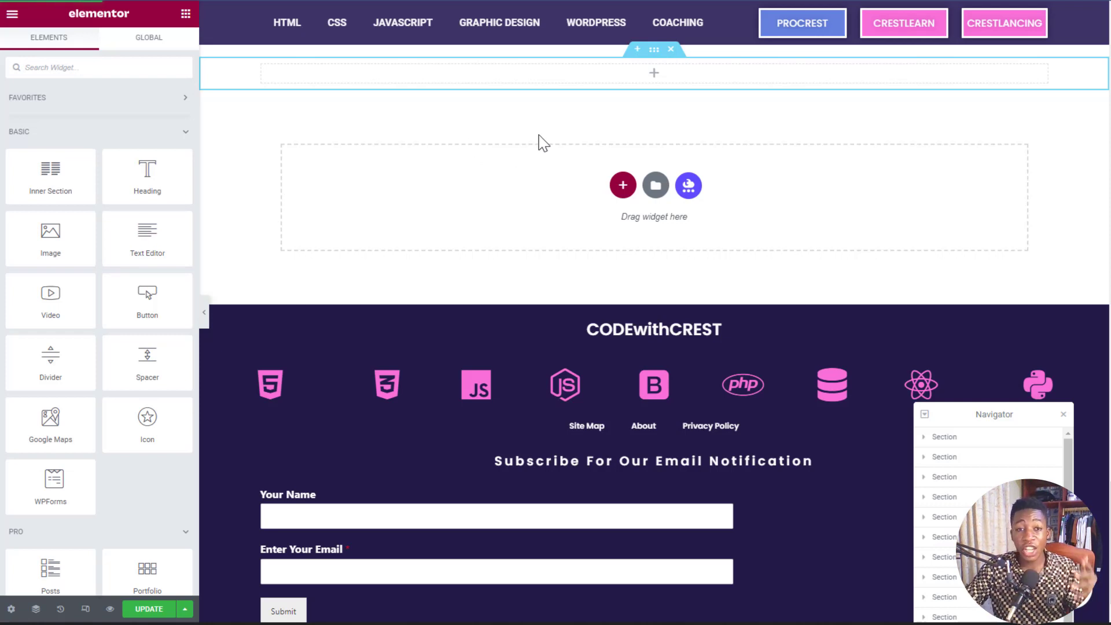
Set the new empty section's content width to Full Width.
click(654, 51)
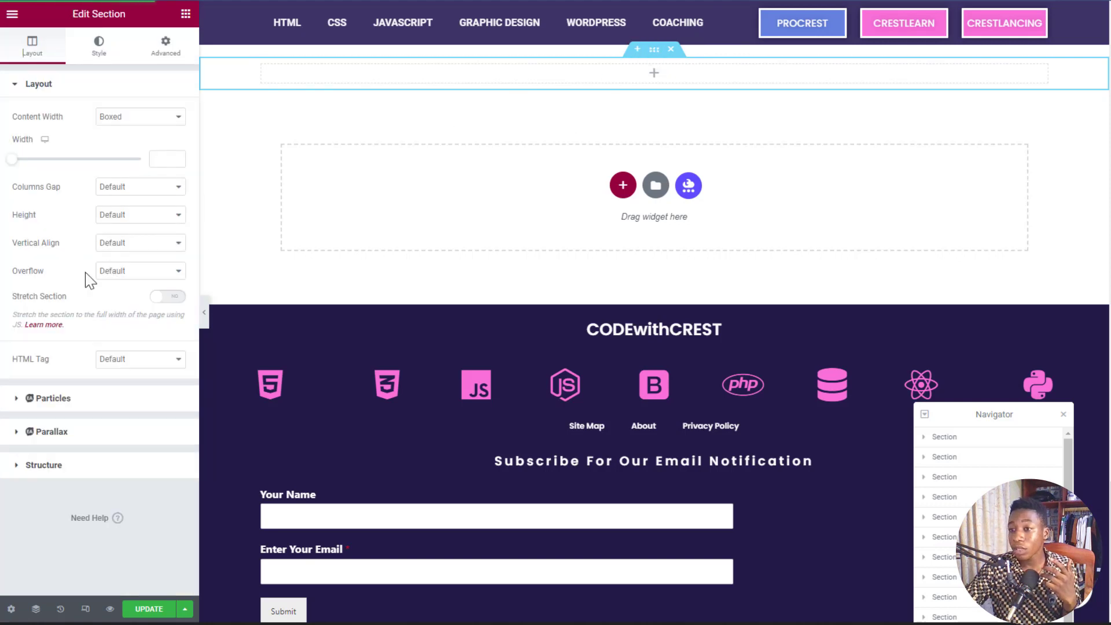
click(154, 117)
click(139, 141)
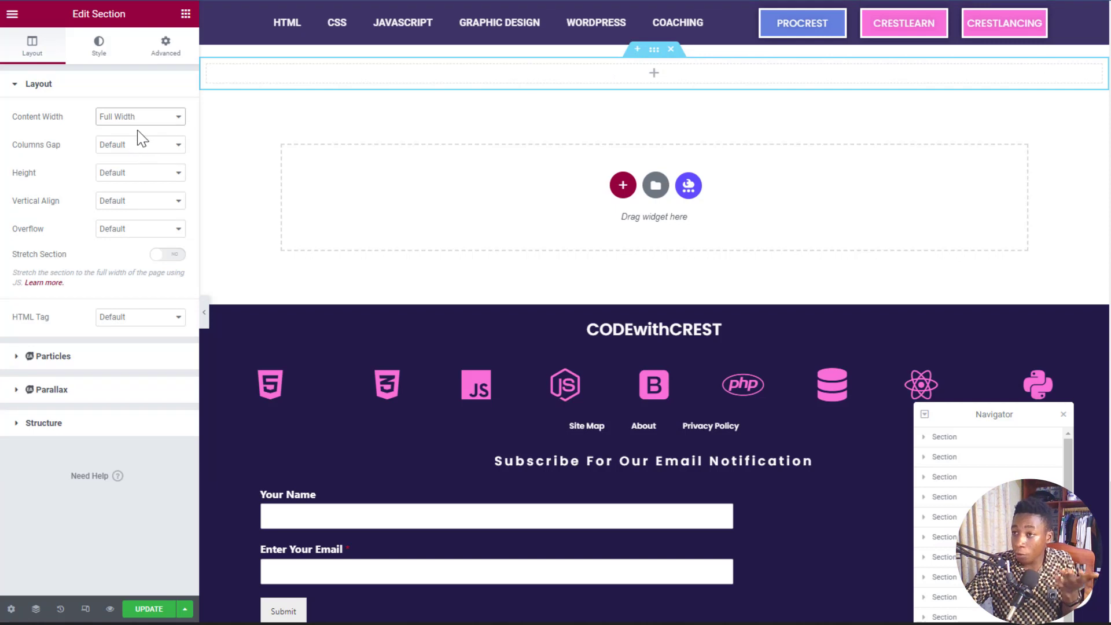
Set the new section's content width to Boxed with a width of about 574, and turn on Stretch Section.
click(142, 117)
click(135, 131)
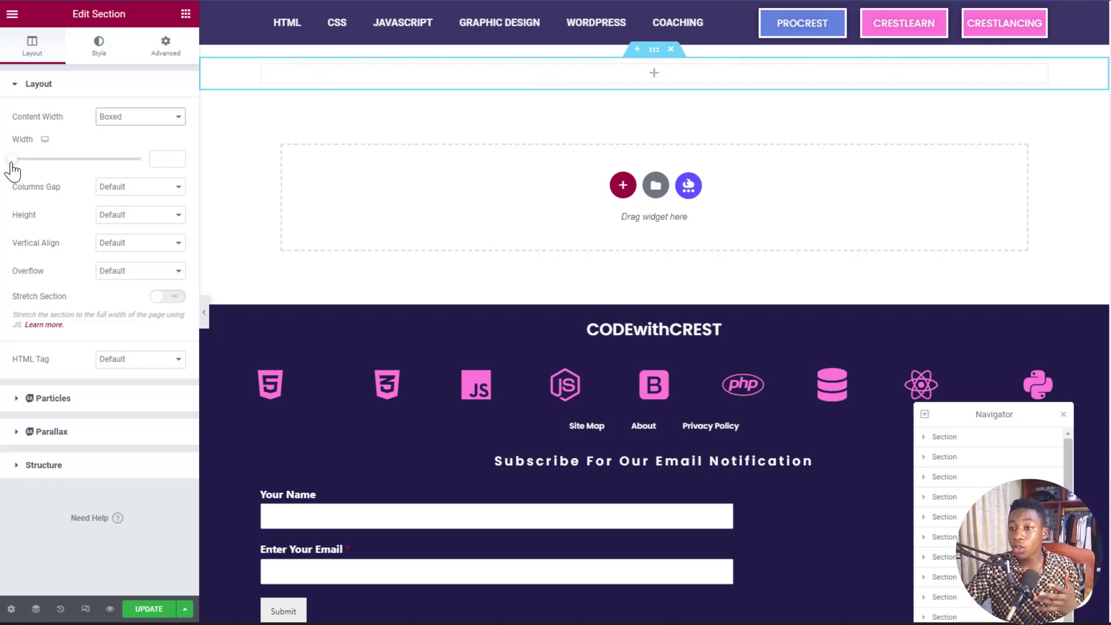
drag(12, 164, 21, 168)
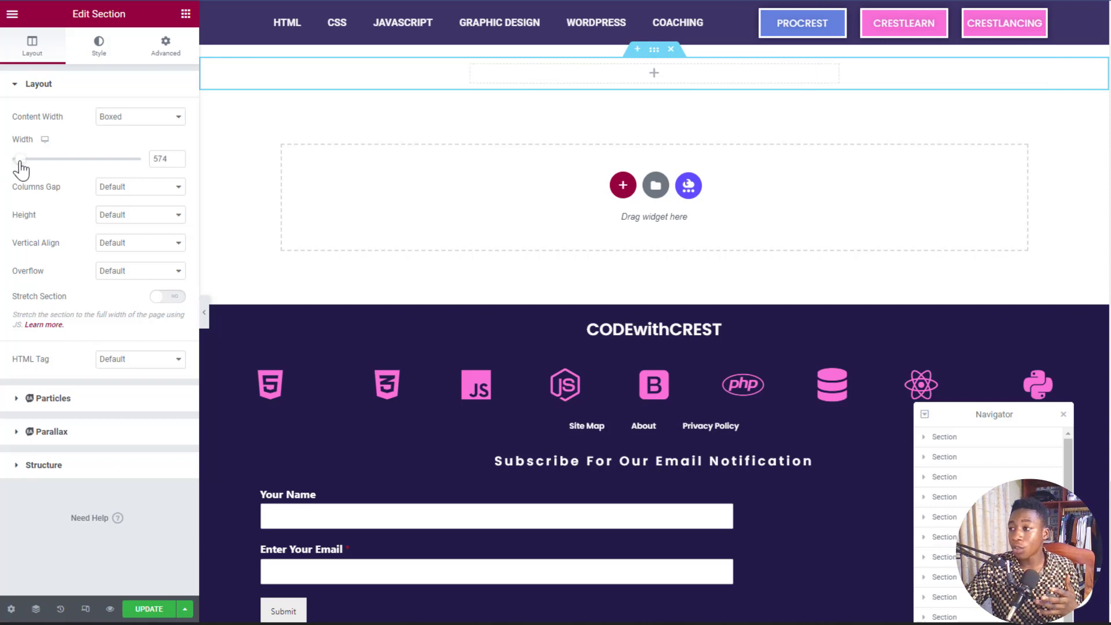
click(115, 187)
click(139, 187)
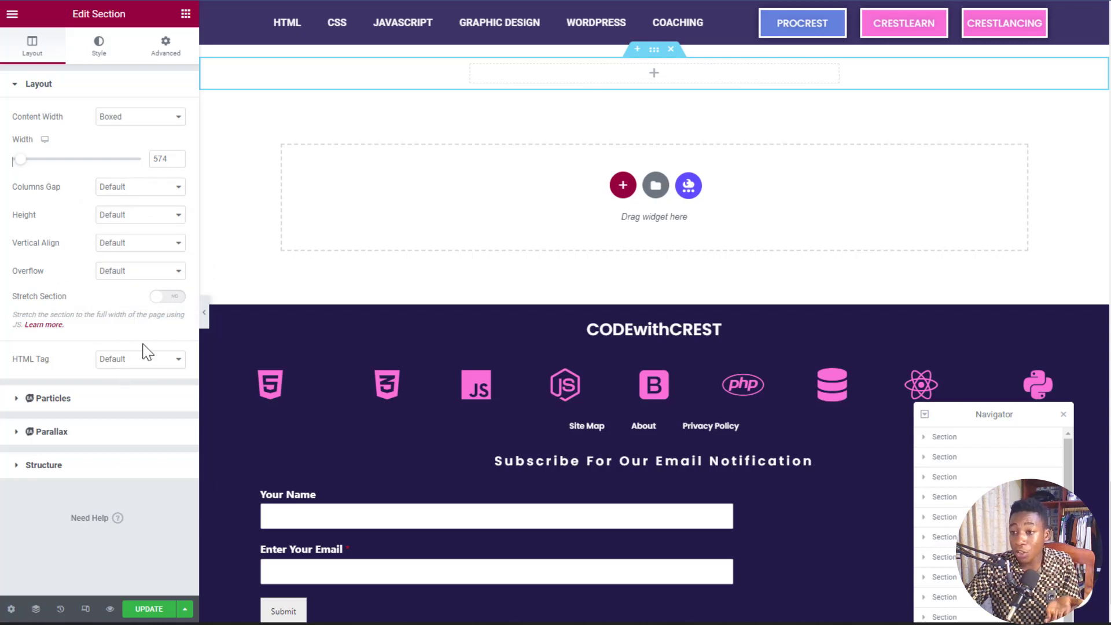
click(157, 301)
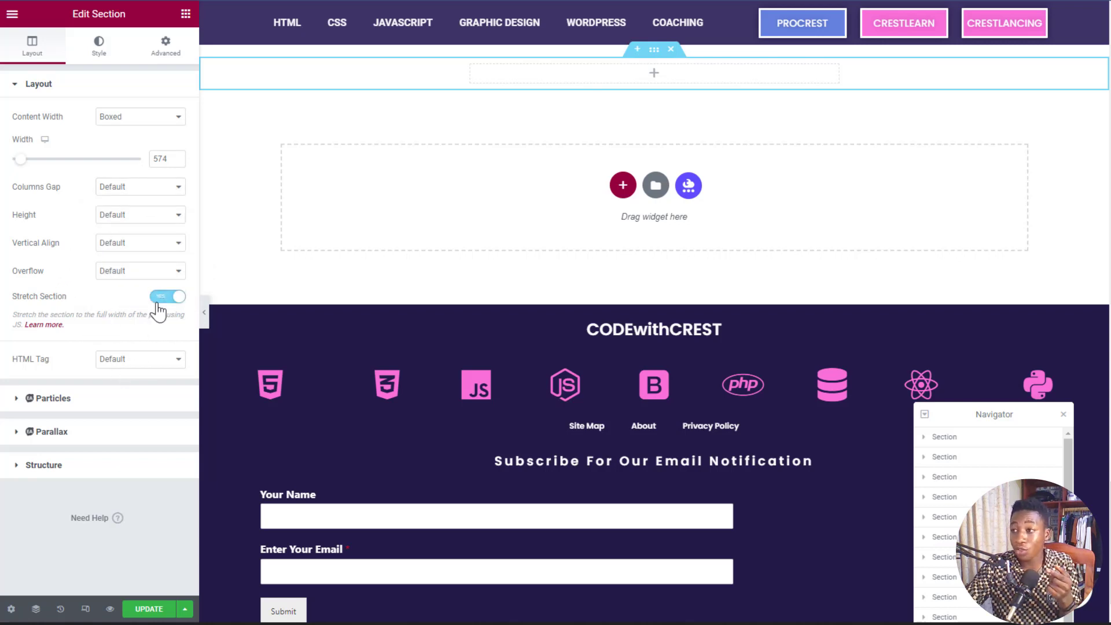
Give the section a classic background, trying bright red and settling on white #FFFFFF.
click(101, 58)
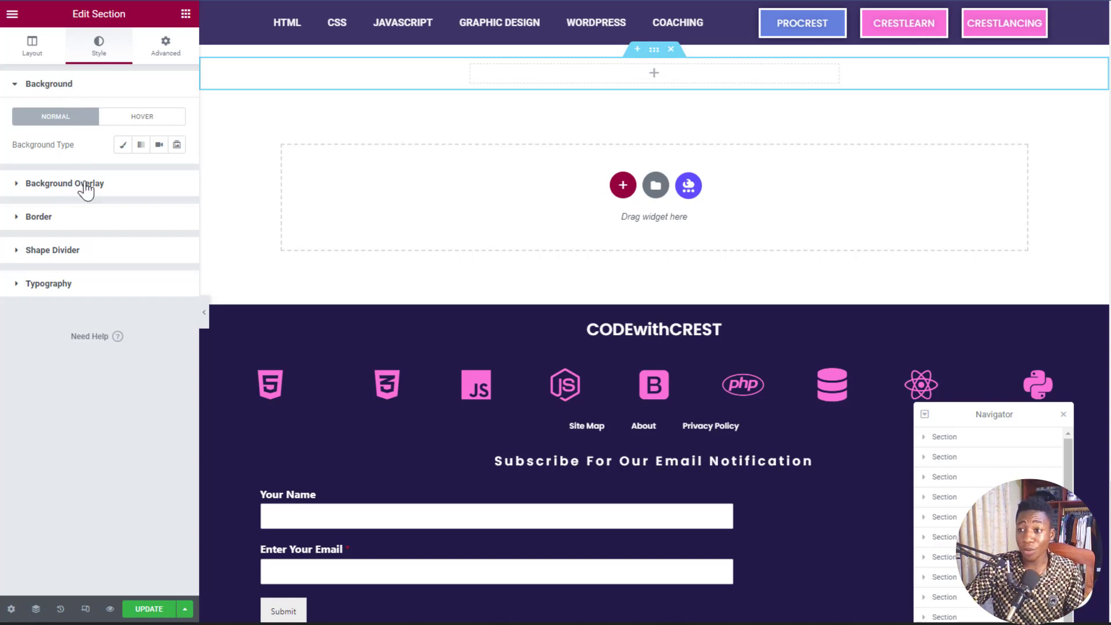
click(123, 144)
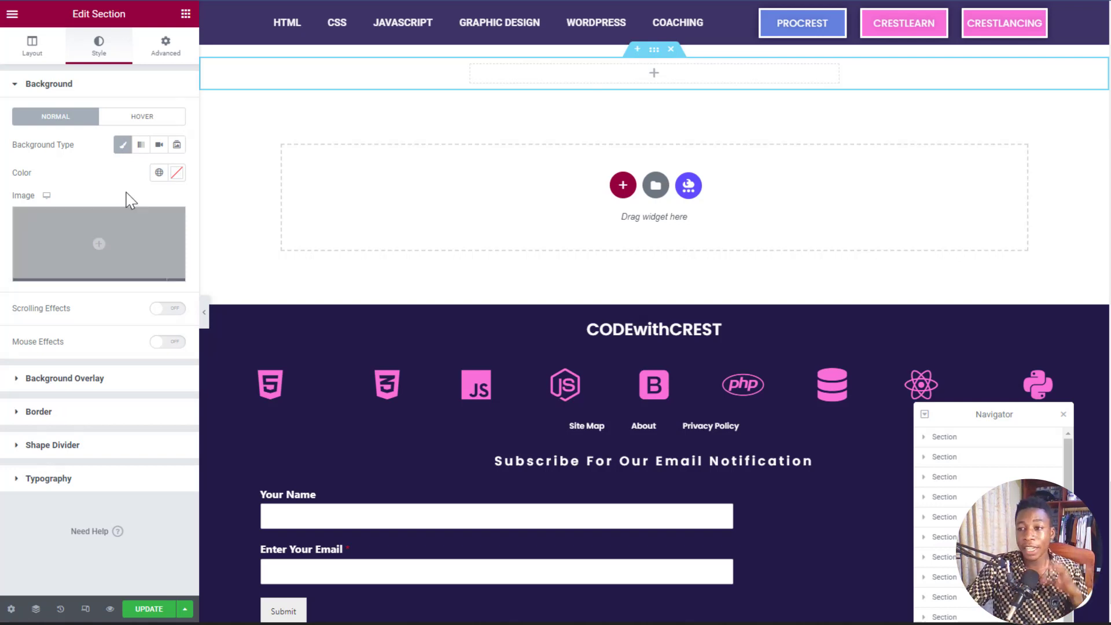
click(177, 173)
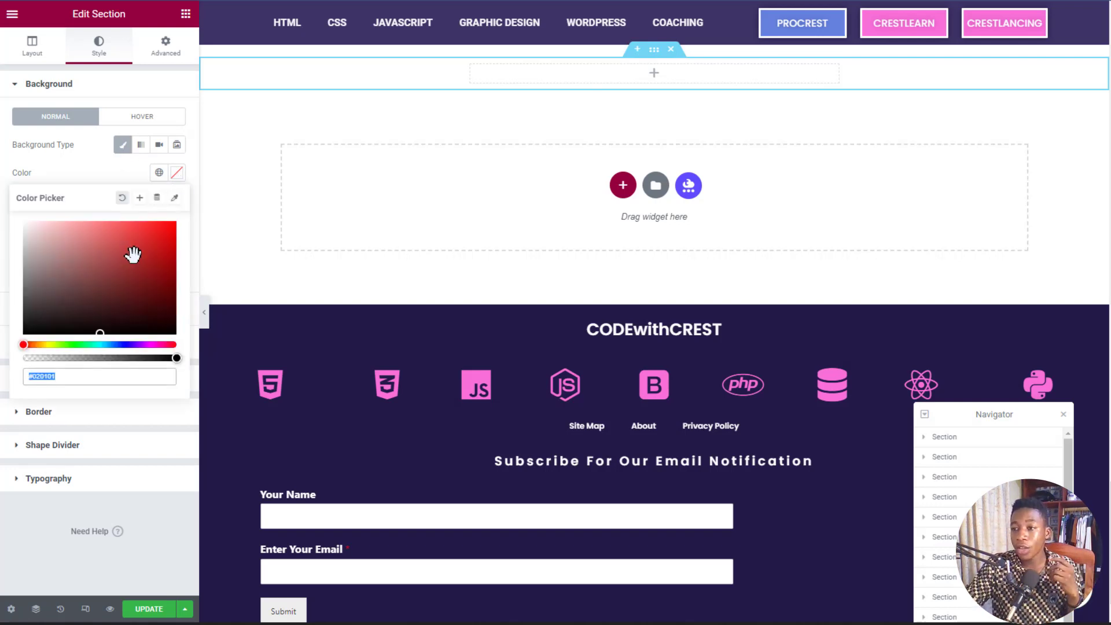
click(176, 222)
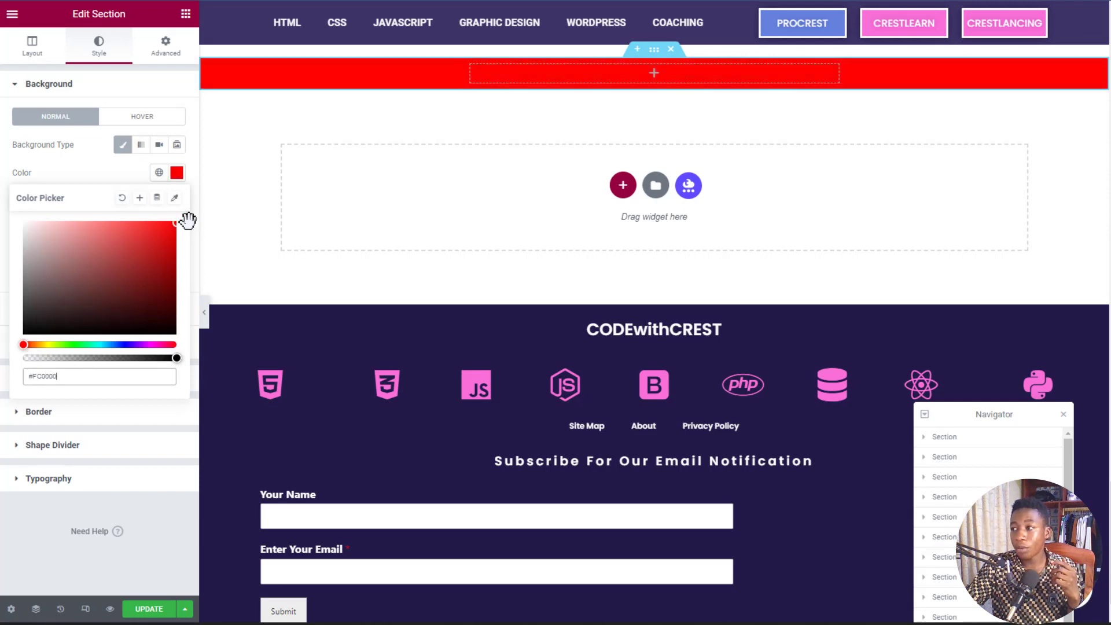
click(24, 222)
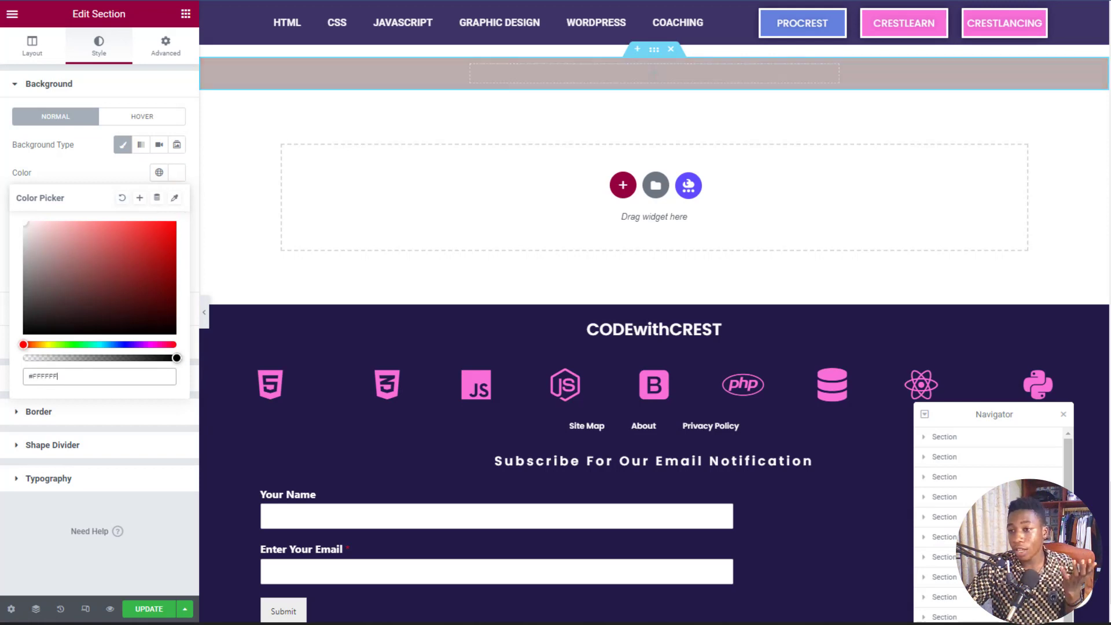
click(180, 173)
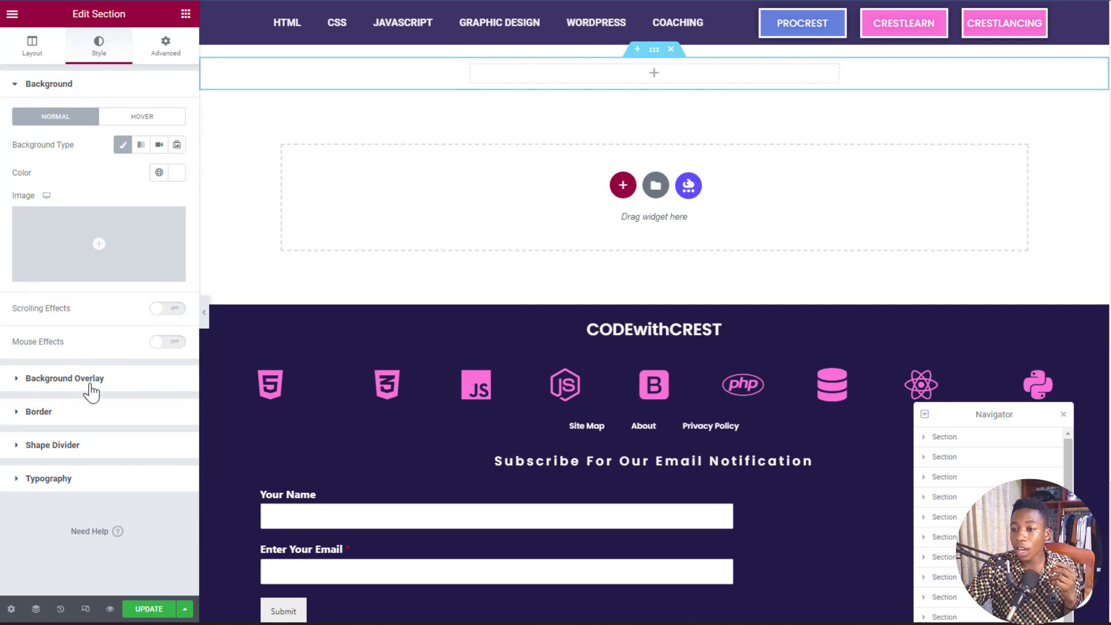
Unlink the section's padding values and set the top and bottom padding to 100 px each.
click(171, 56)
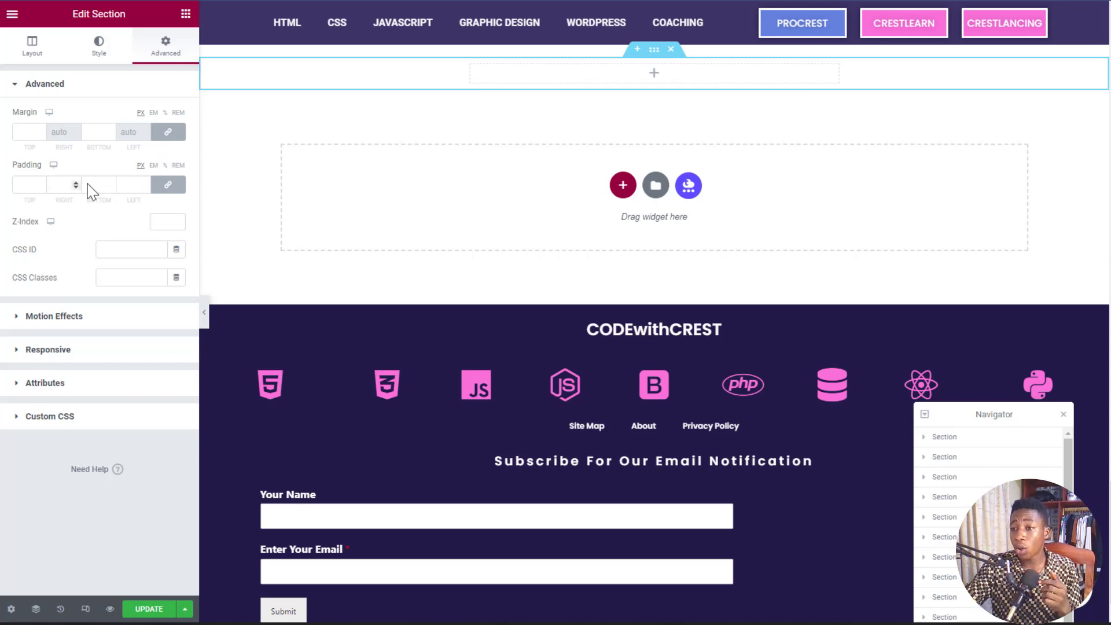
click(154, 188)
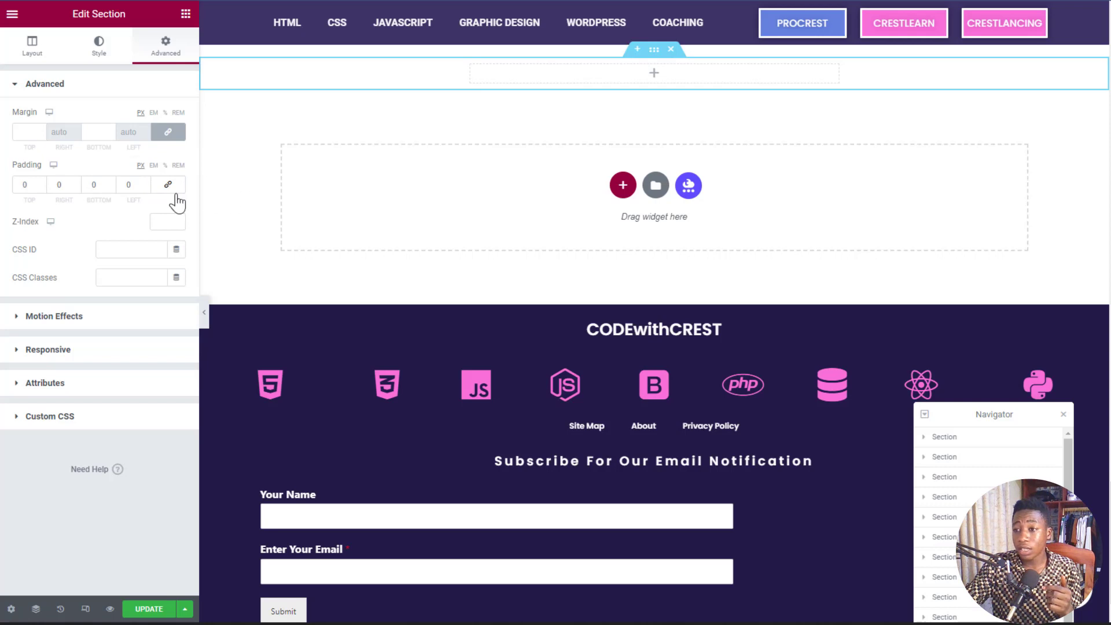
click(23, 184)
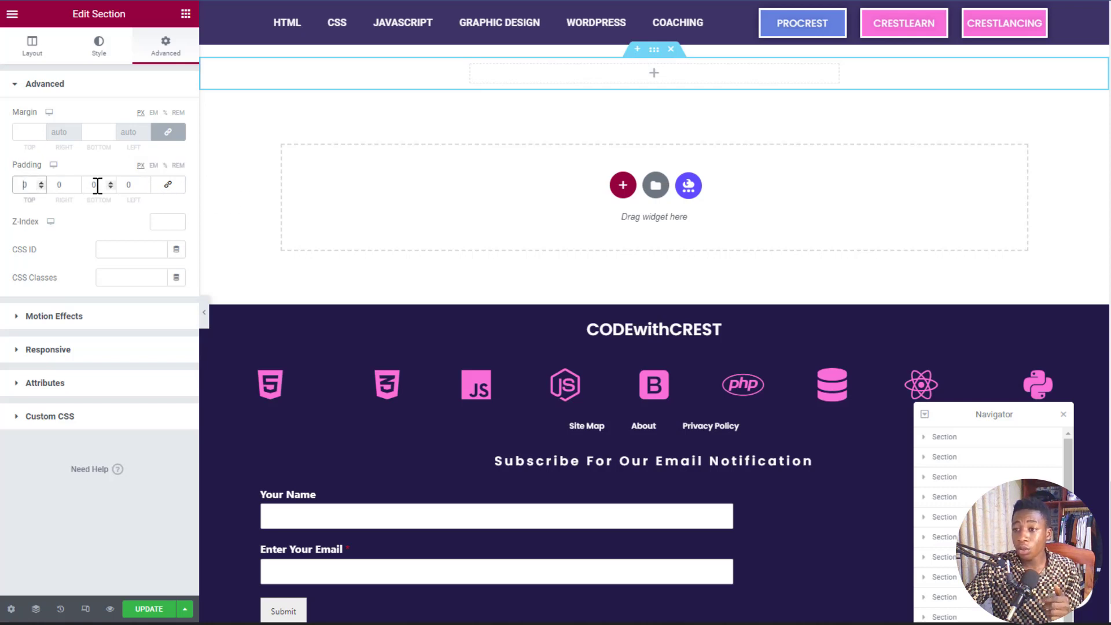
text(1)
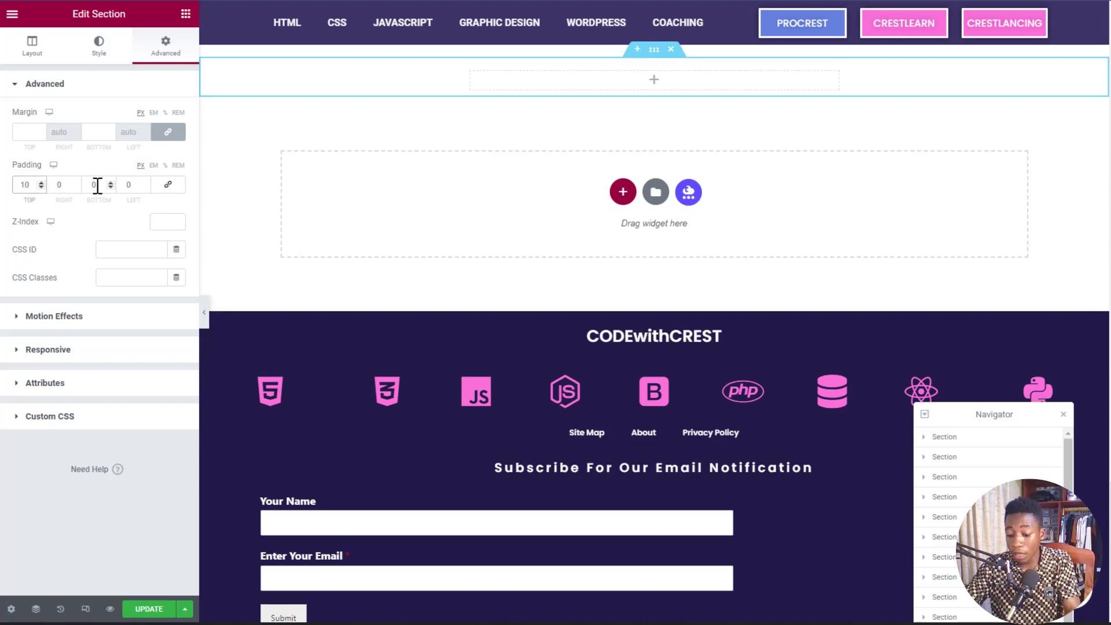
text(0)
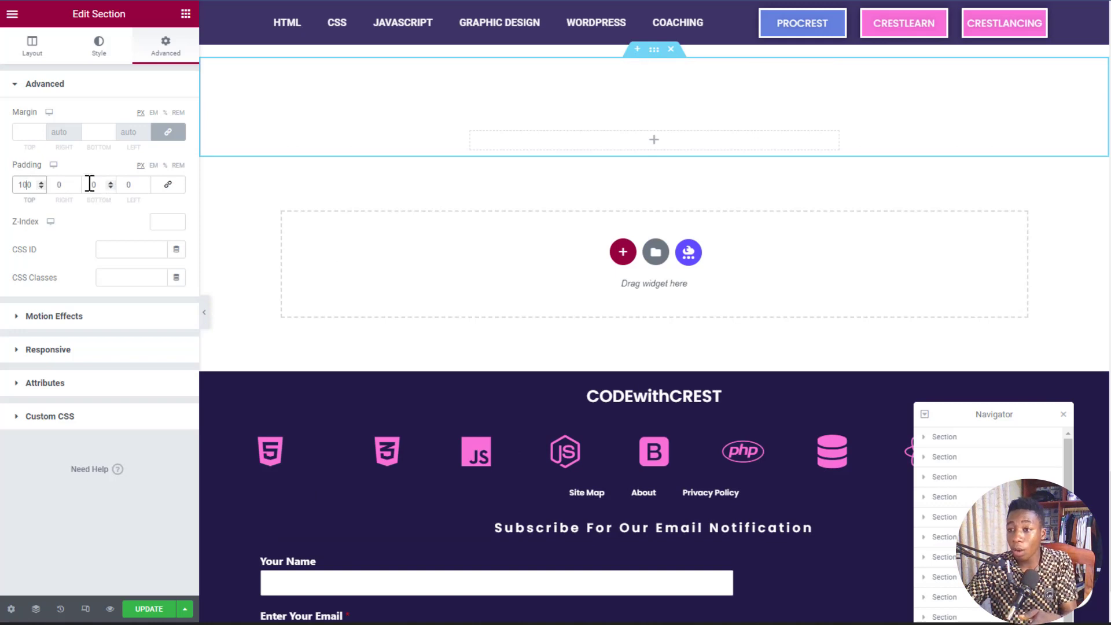
click(89, 183)
text(10)
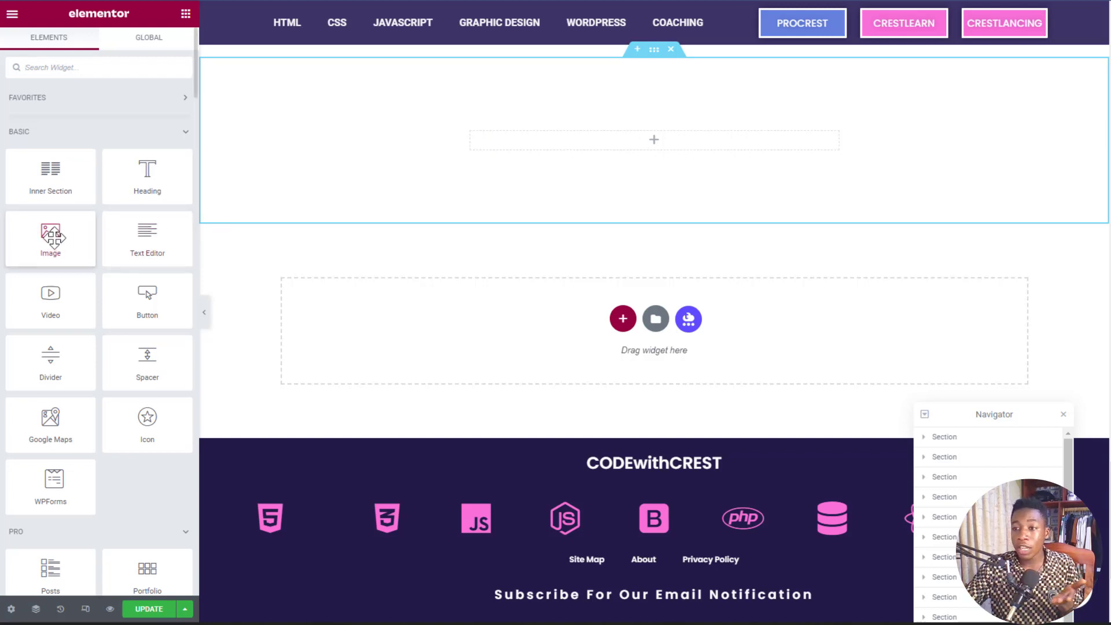
Add an Image widget to the new section, check the section's padding settings, and return to the image's content settings.
drag(52, 233, 609, 137)
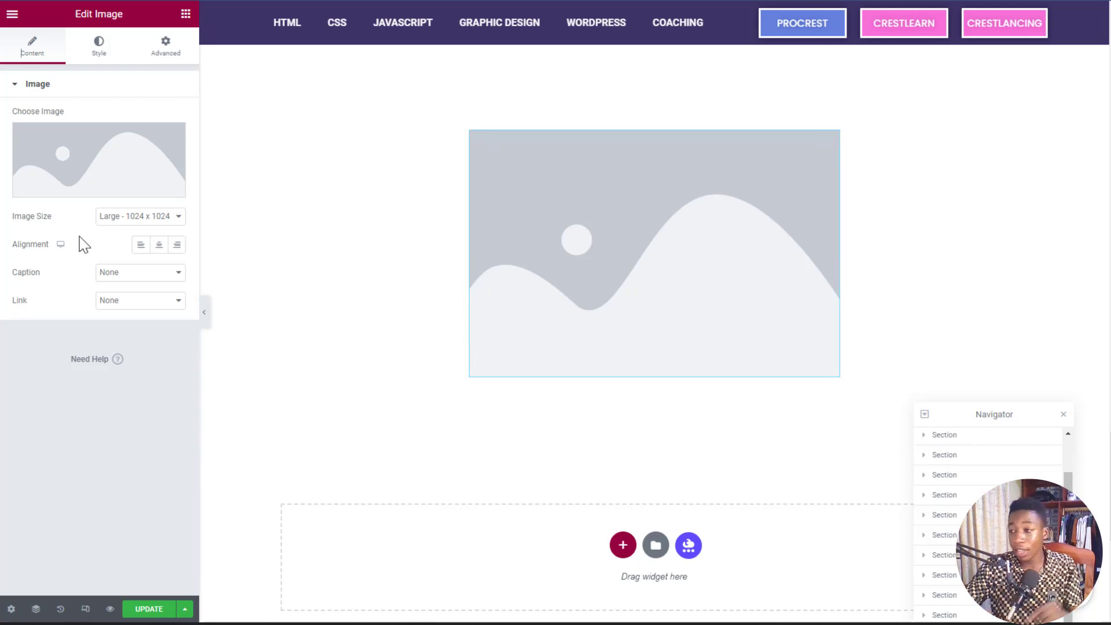
mouse_move(90, 198)
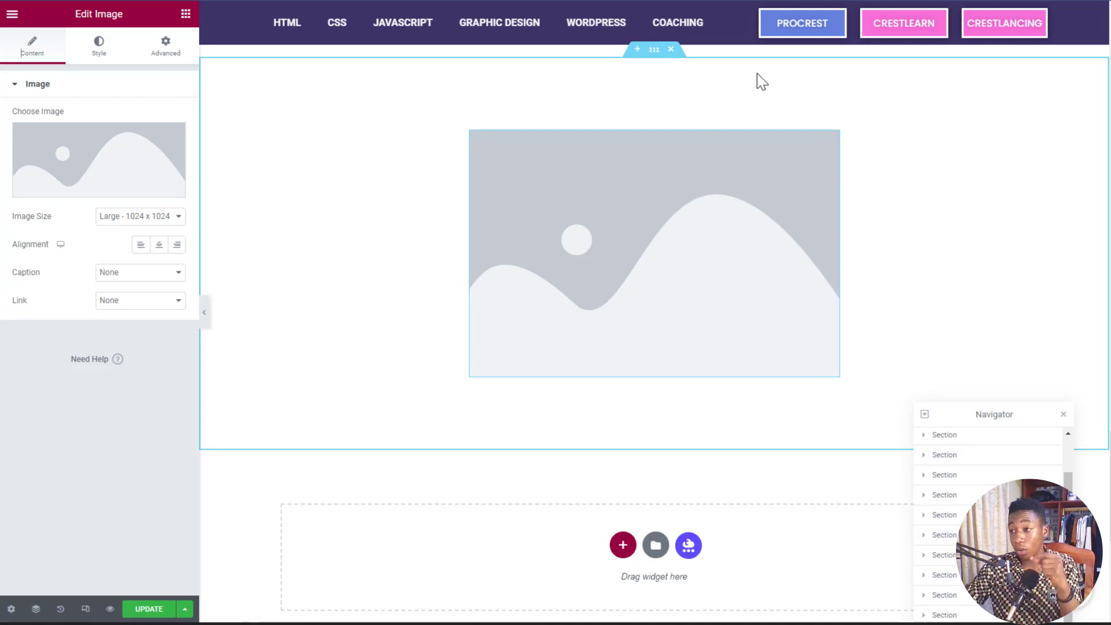
click(654, 50)
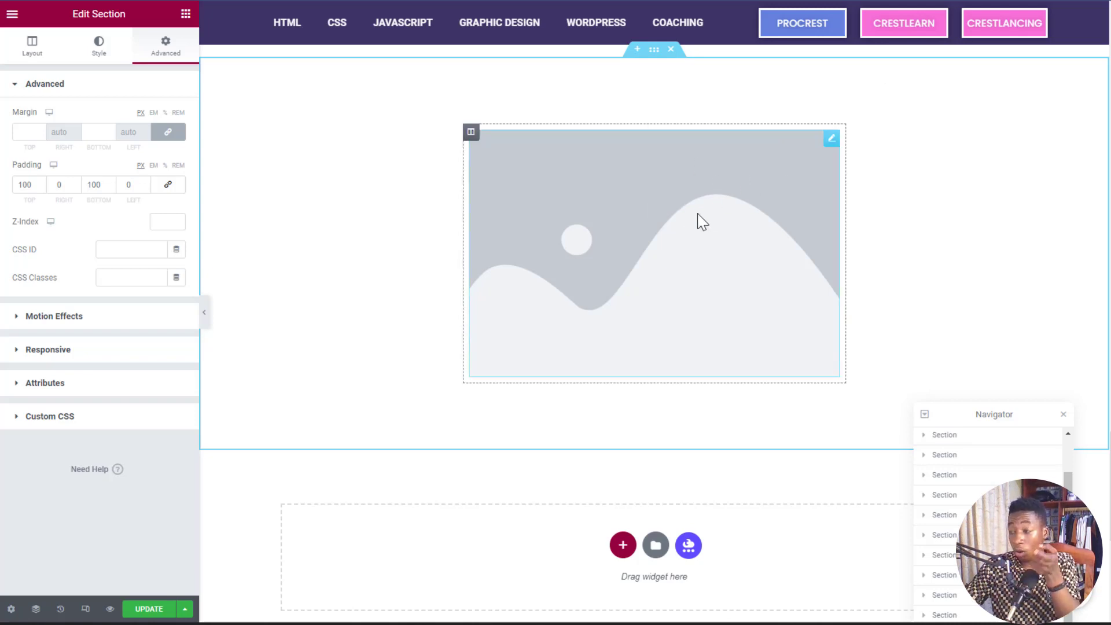
click(831, 142)
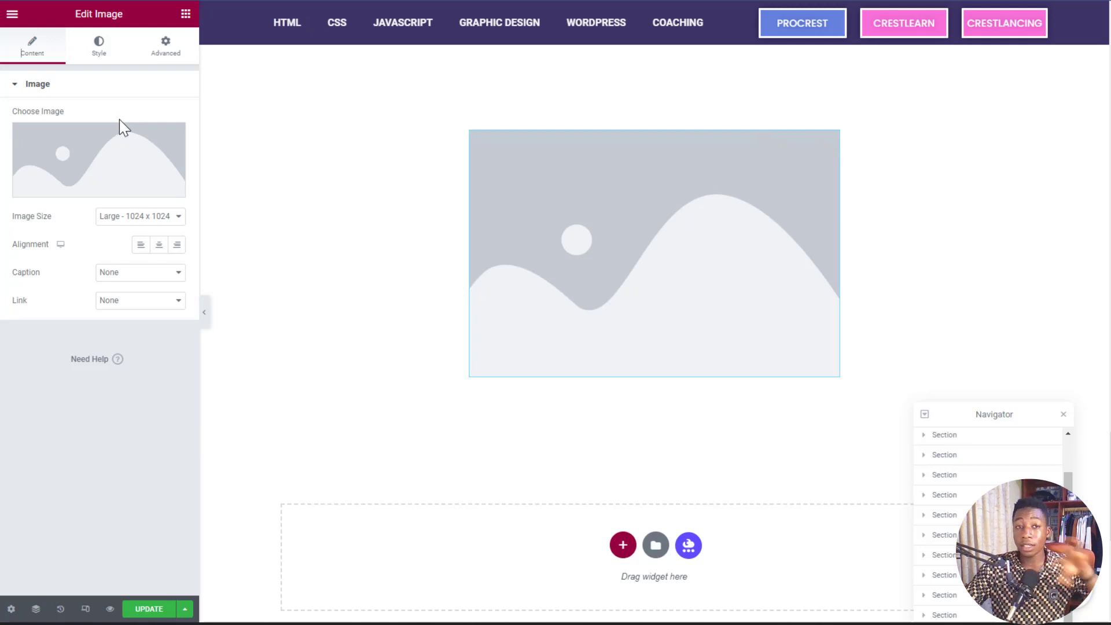
Fill the image widget with the Media Library photo of the woman in headphones at a microphone.
mouse_move(124, 188)
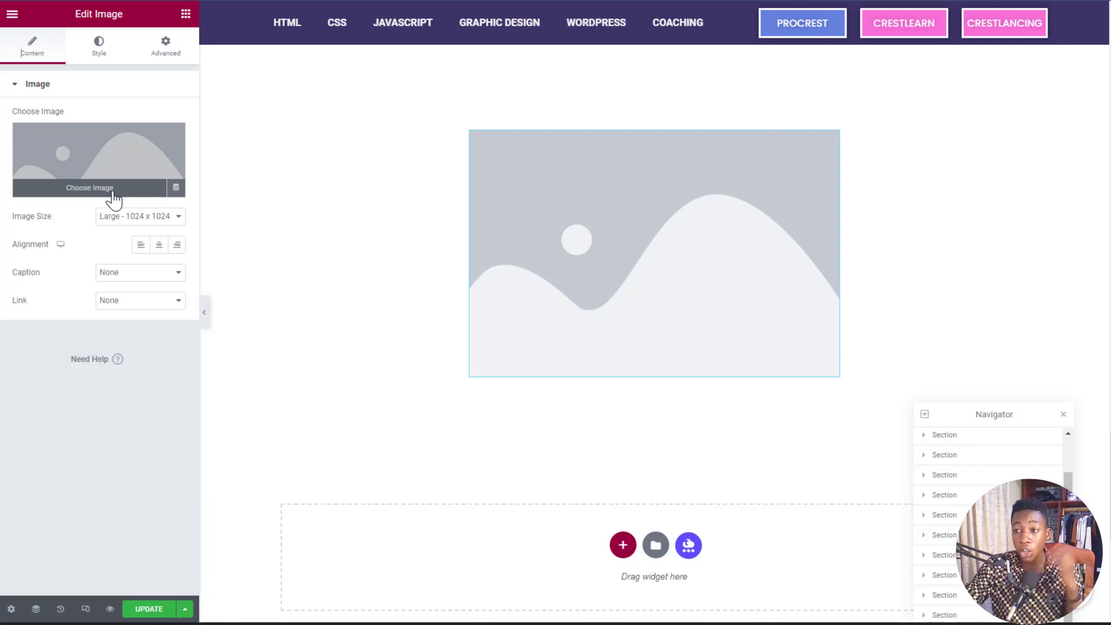
click(113, 197)
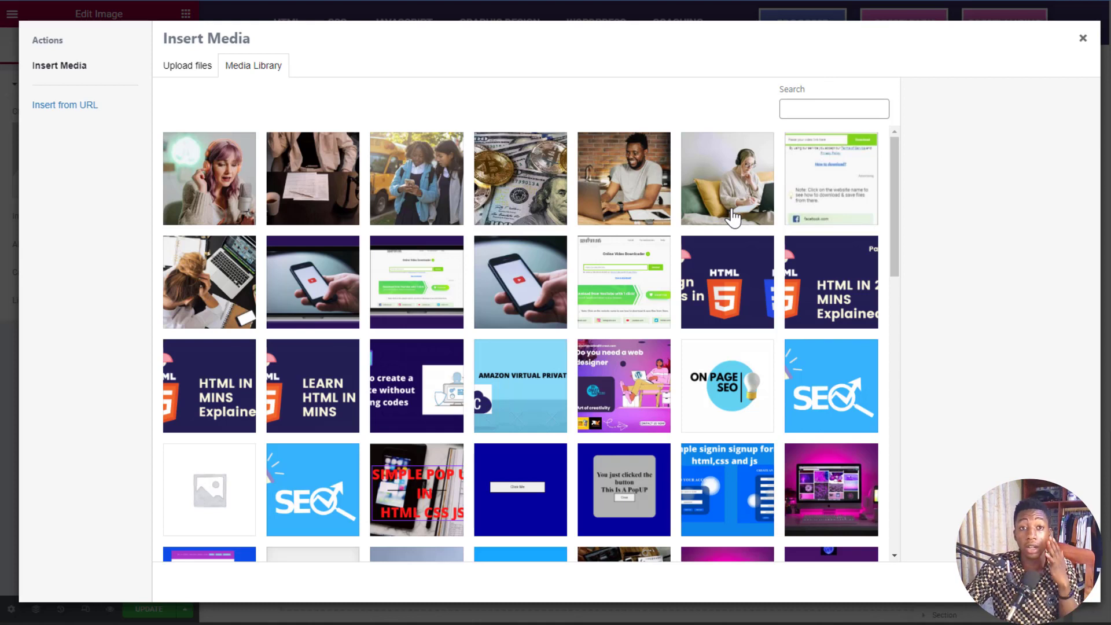
click(200, 209)
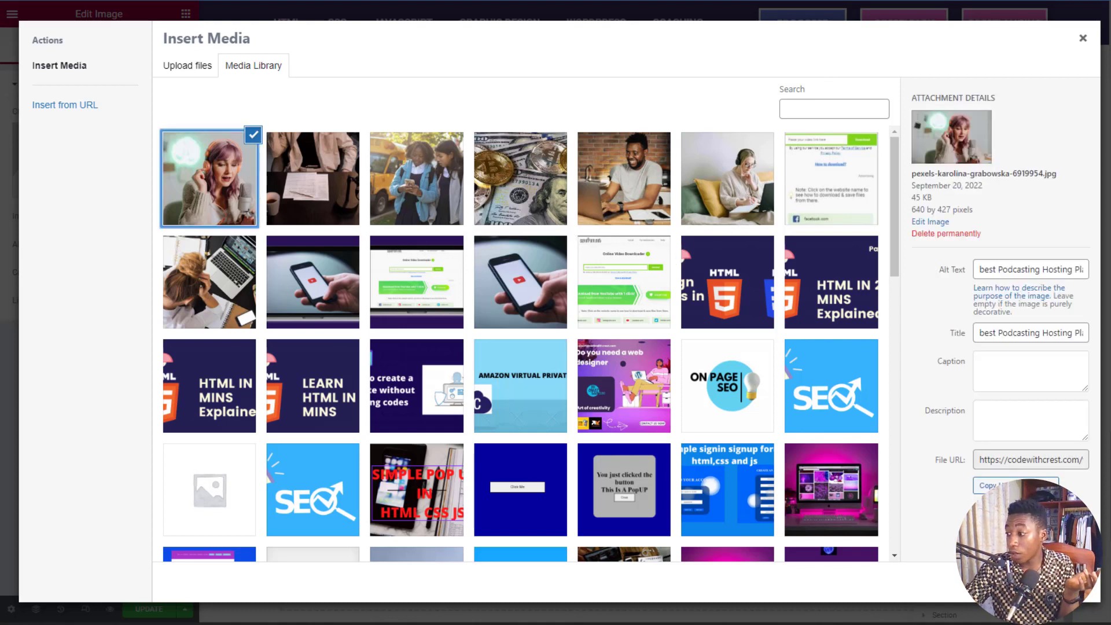
click(1057, 581)
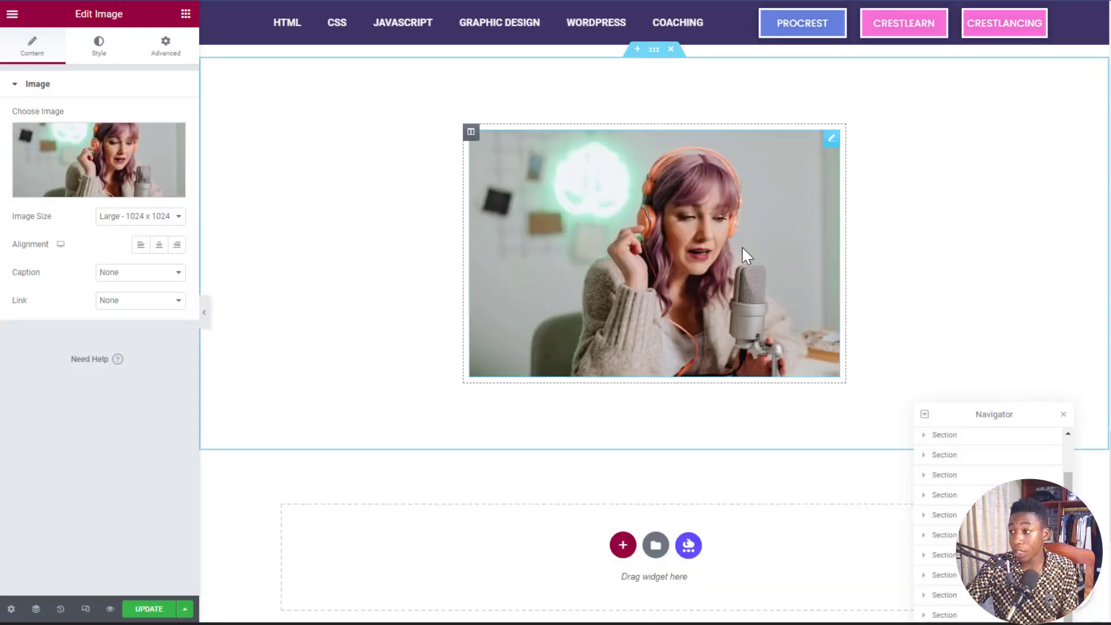
Add a Heading widget below the photo and set its title to "elementor course", keeping that spelling.
click(184, 15)
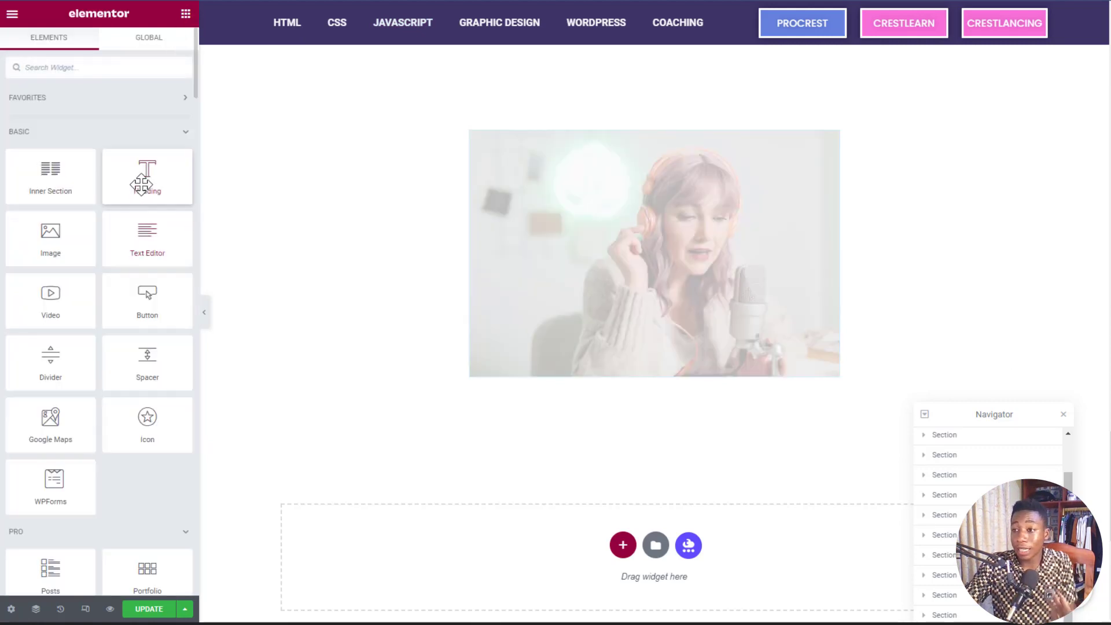
drag(142, 184, 607, 384)
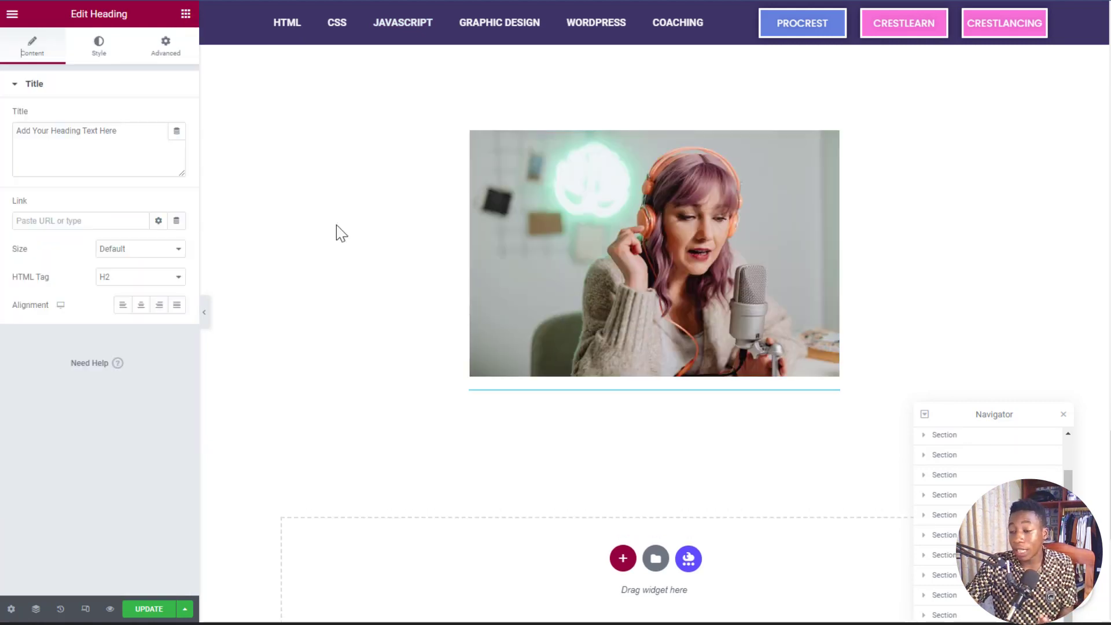
drag(117, 130, 15, 131)
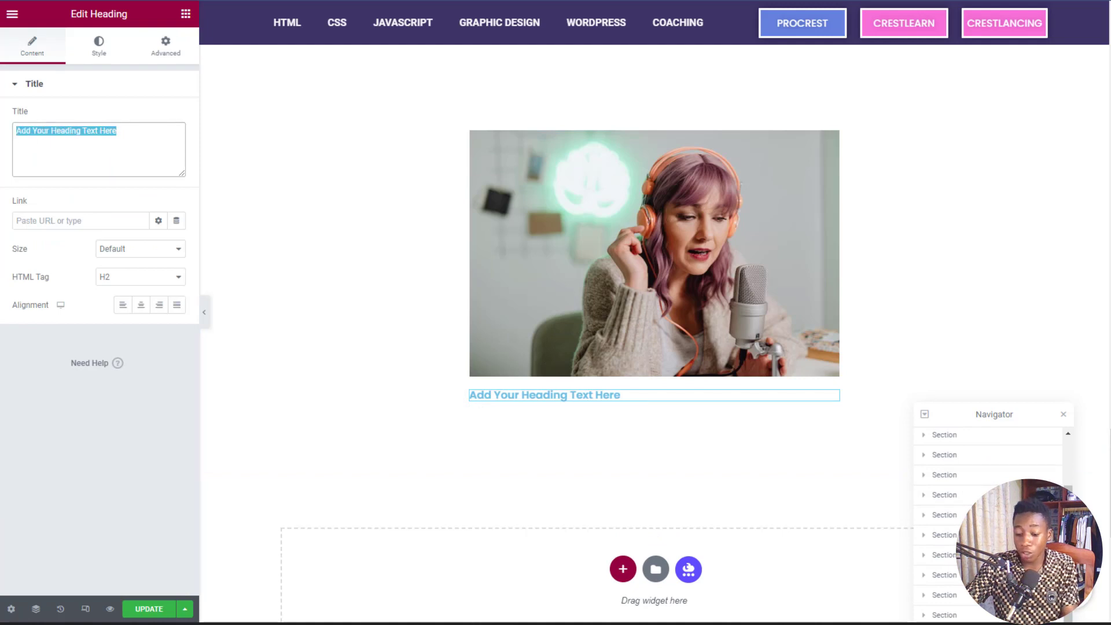
text(eeelem)
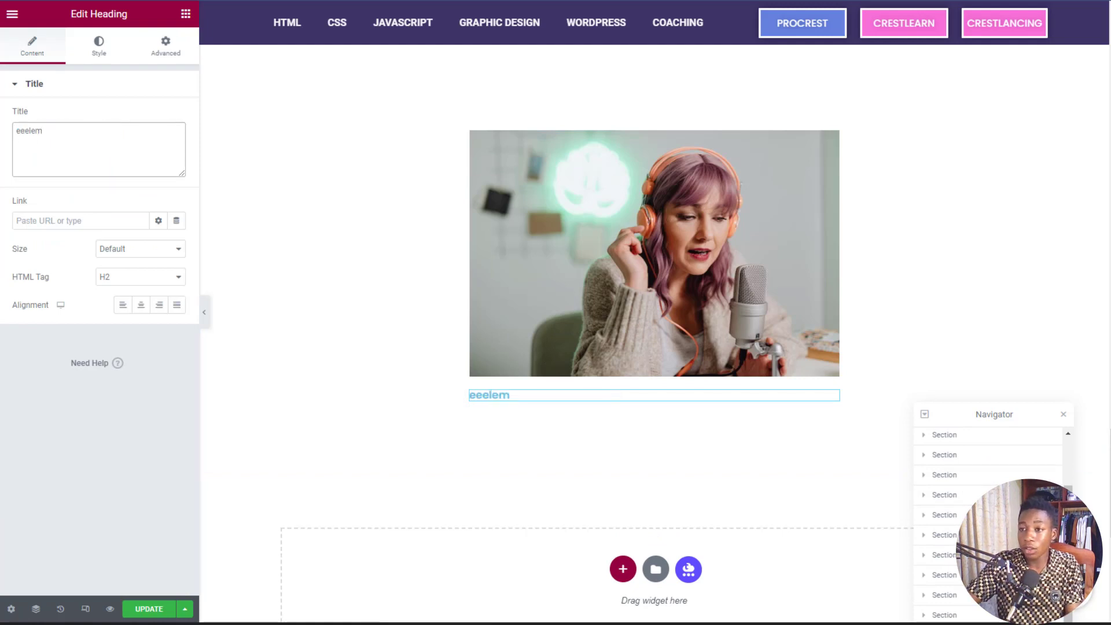
key(ctrl+a)
text(elemen)
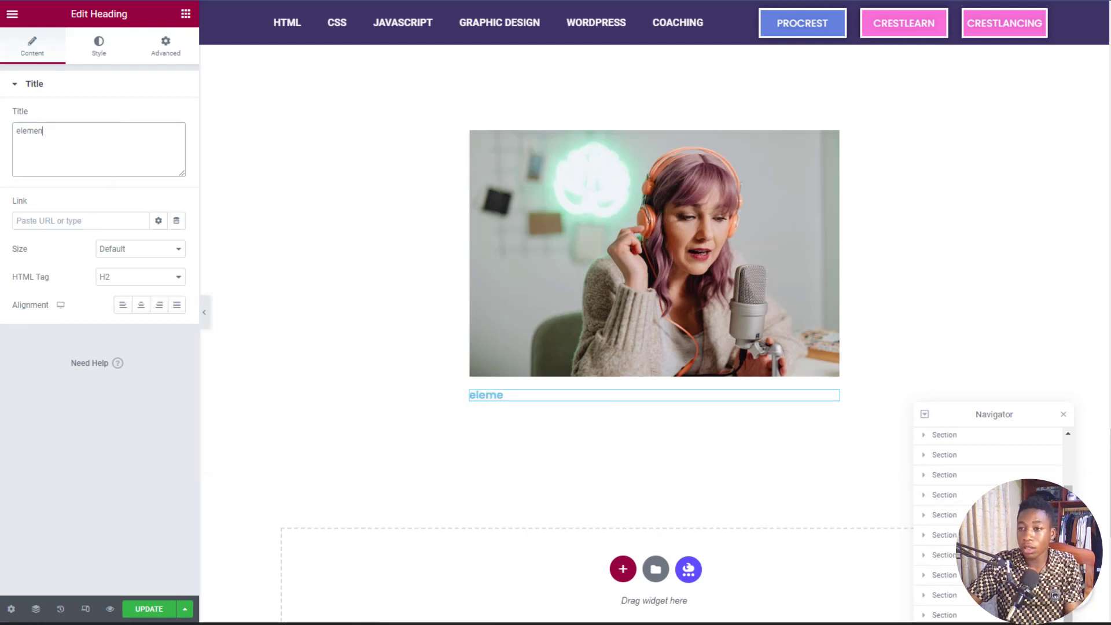
text(tor course)
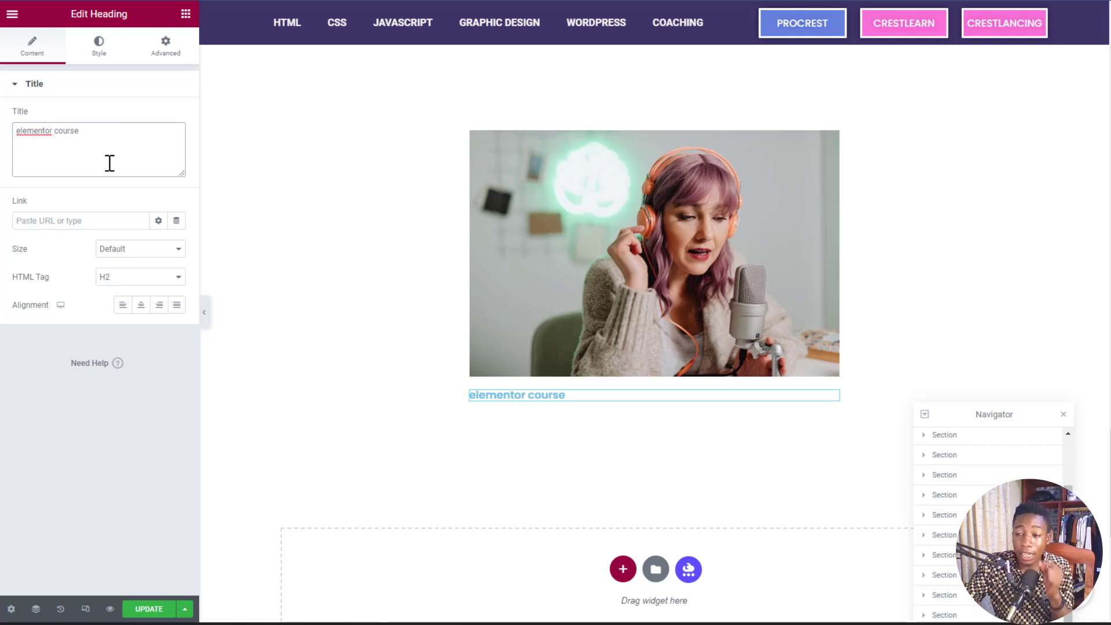
right_click(35, 132)
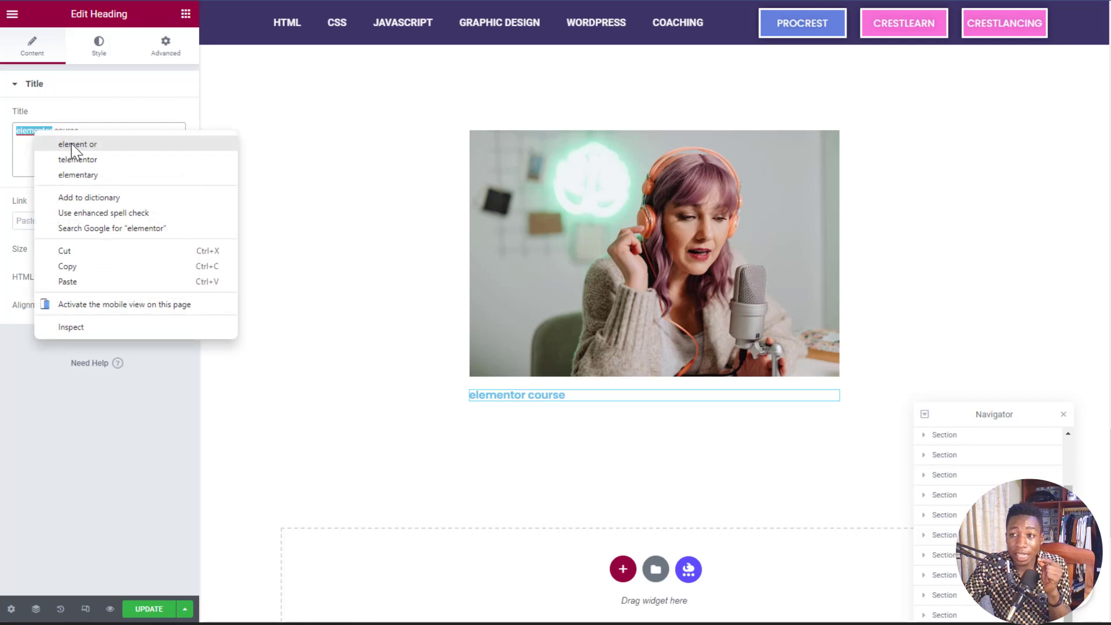
click(258, 179)
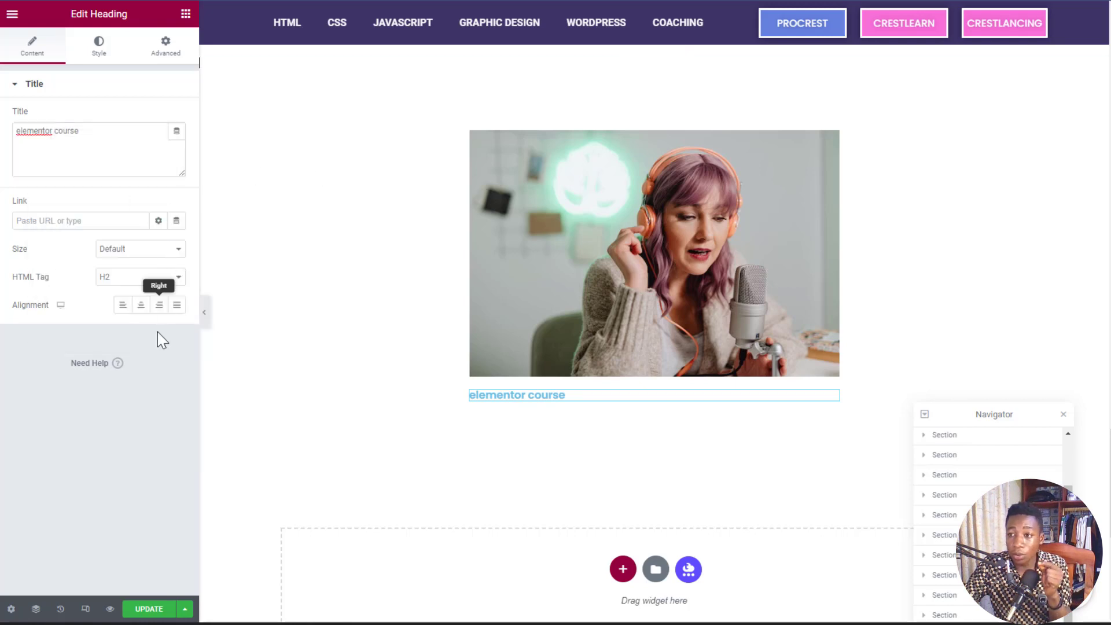
Try center, right and justified alignment on the heading, and set it to Left.
click(141, 306)
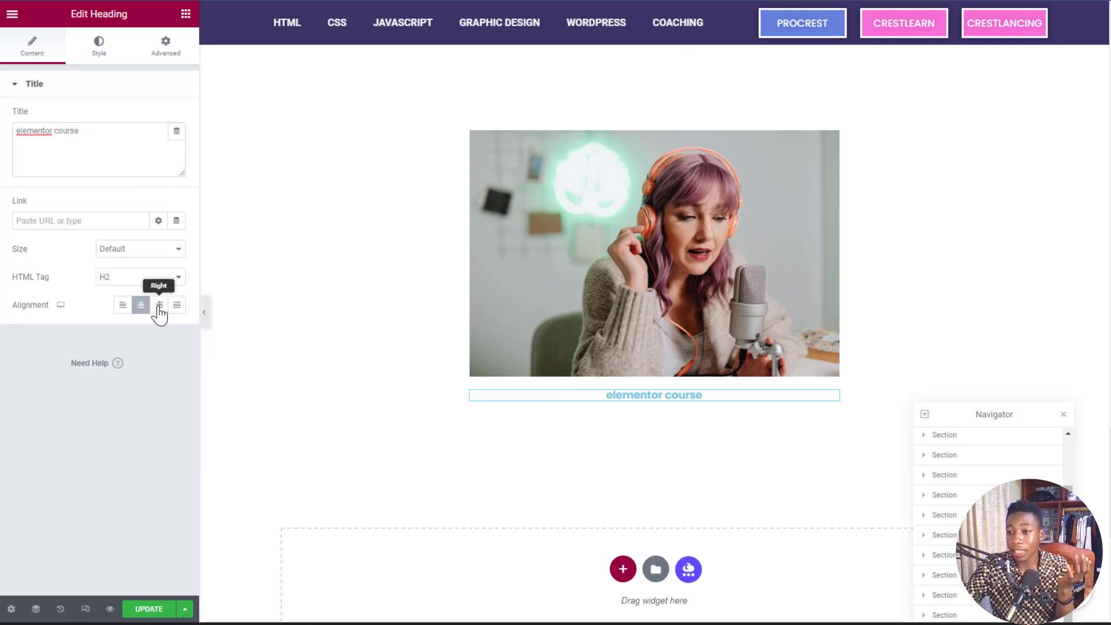
click(159, 306)
click(177, 306)
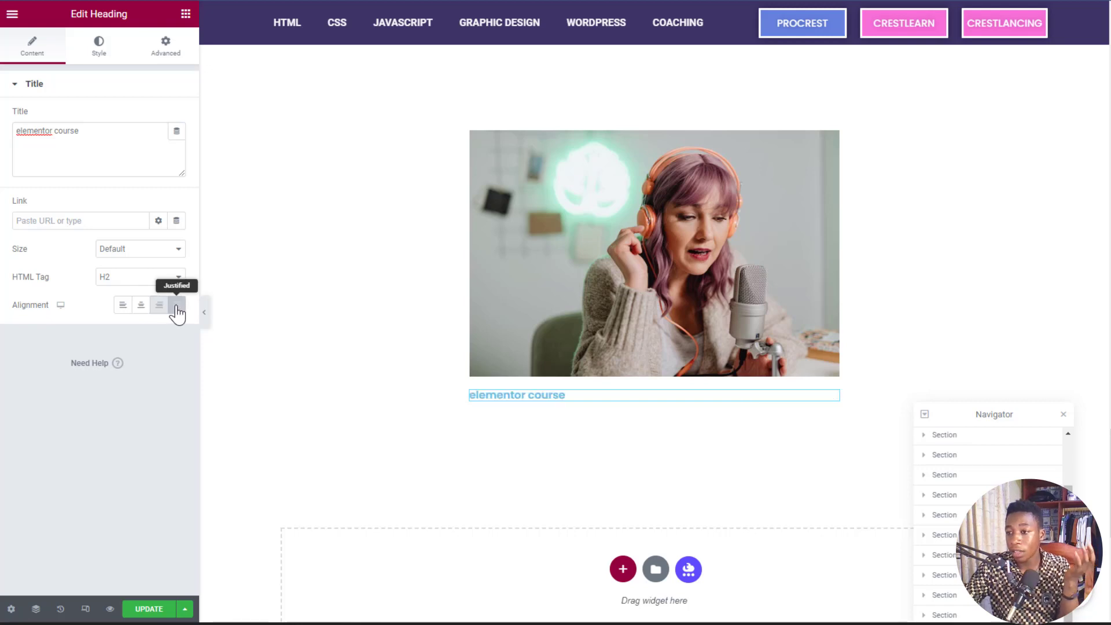
click(120, 308)
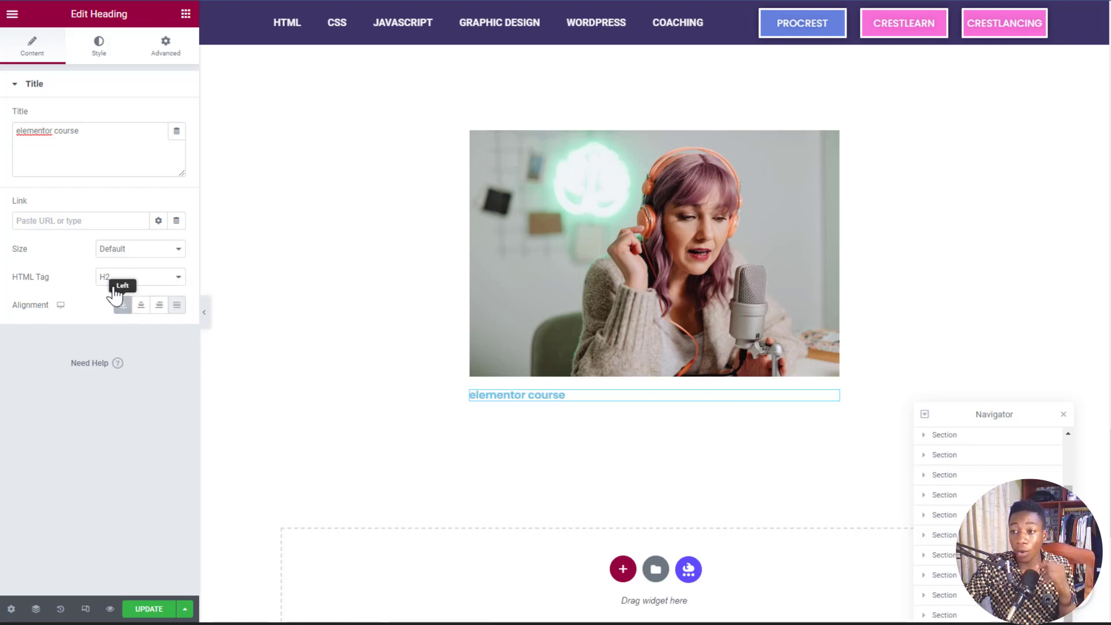
Look through the heading's available HTML tags without changing the tag, and open its style settings.
click(151, 280)
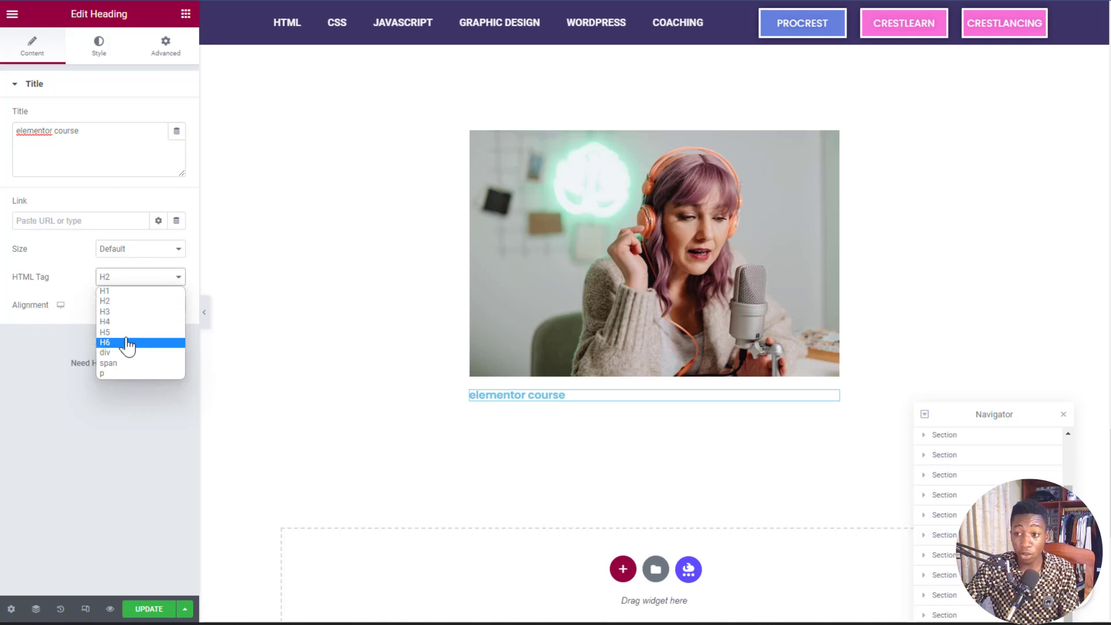
click(100, 50)
click(102, 49)
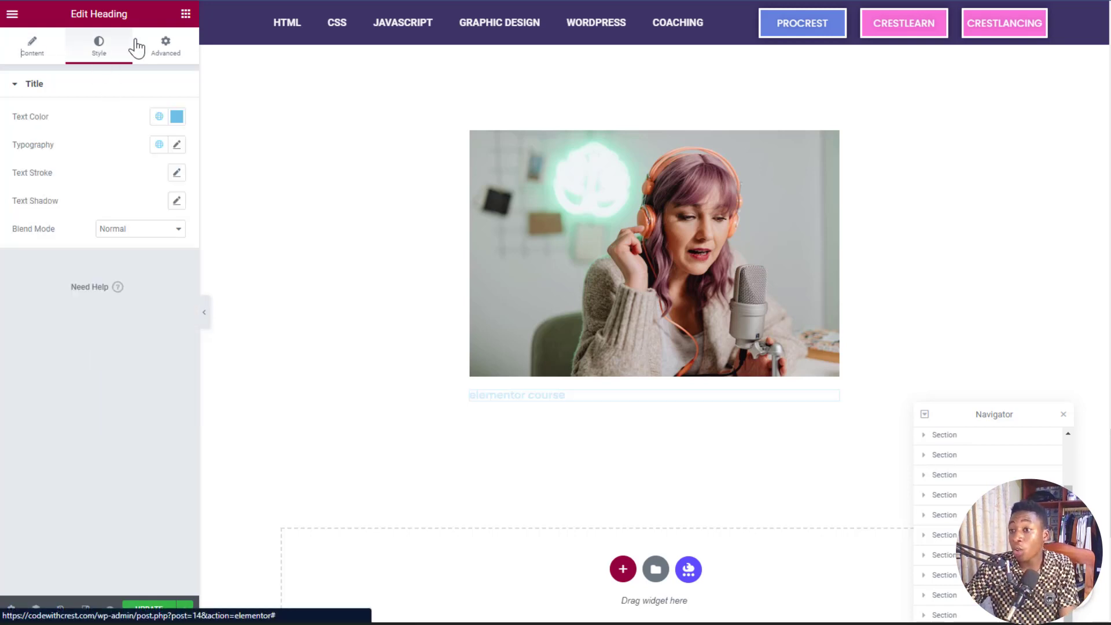
Set the heading's text color to black (#000000) and open its typography settings.
click(177, 117)
click(37, 266)
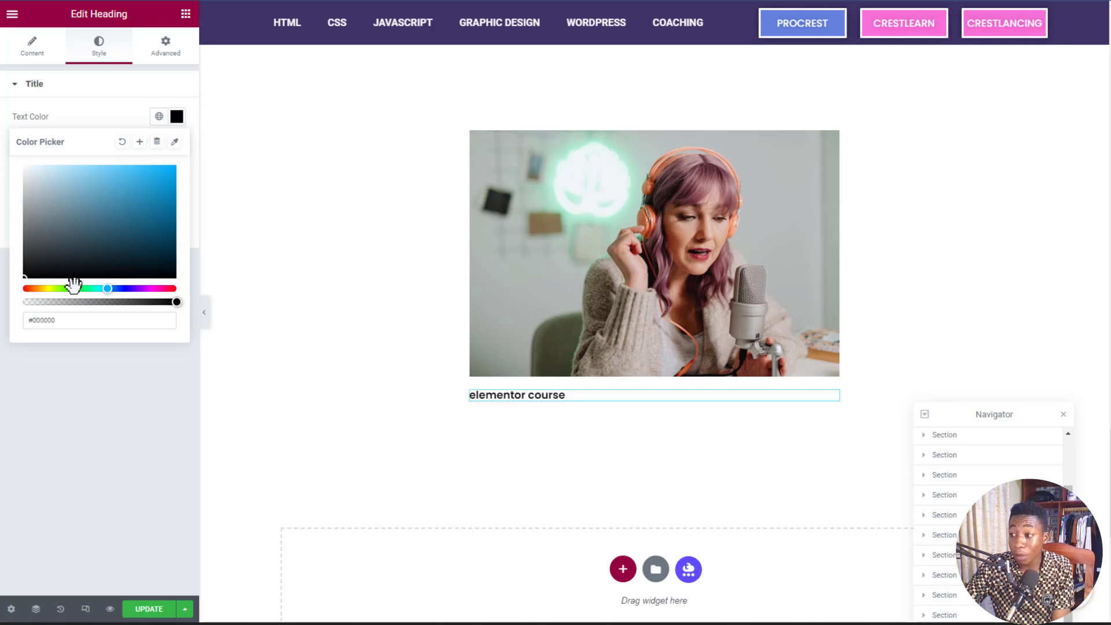
click(107, 241)
drag(120, 206, 5, 283)
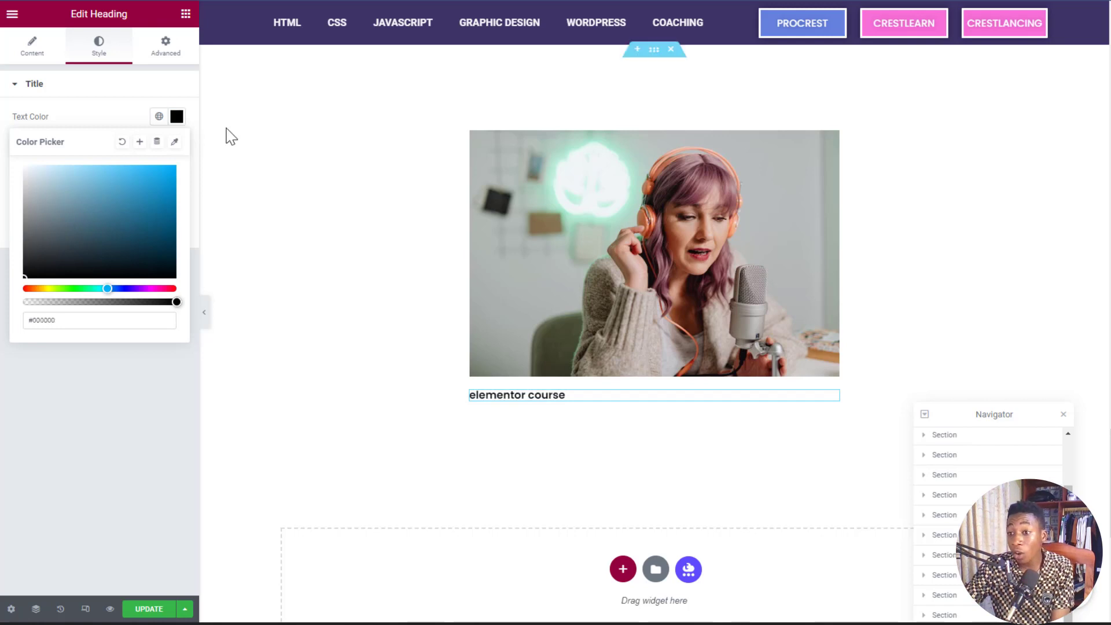
click(159, 117)
click(177, 119)
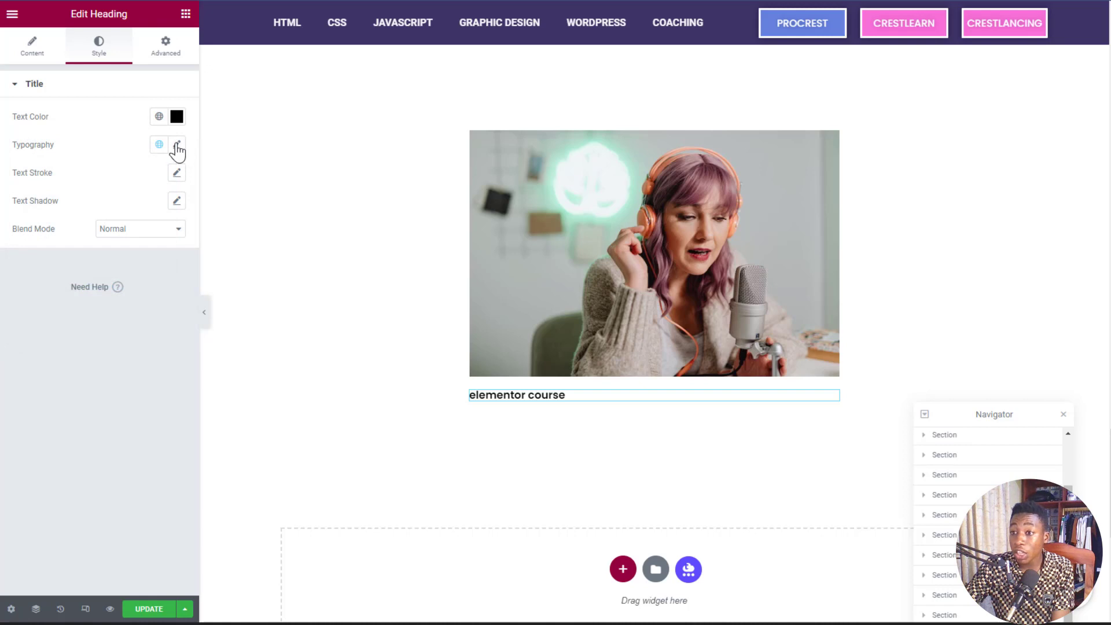
click(175, 147)
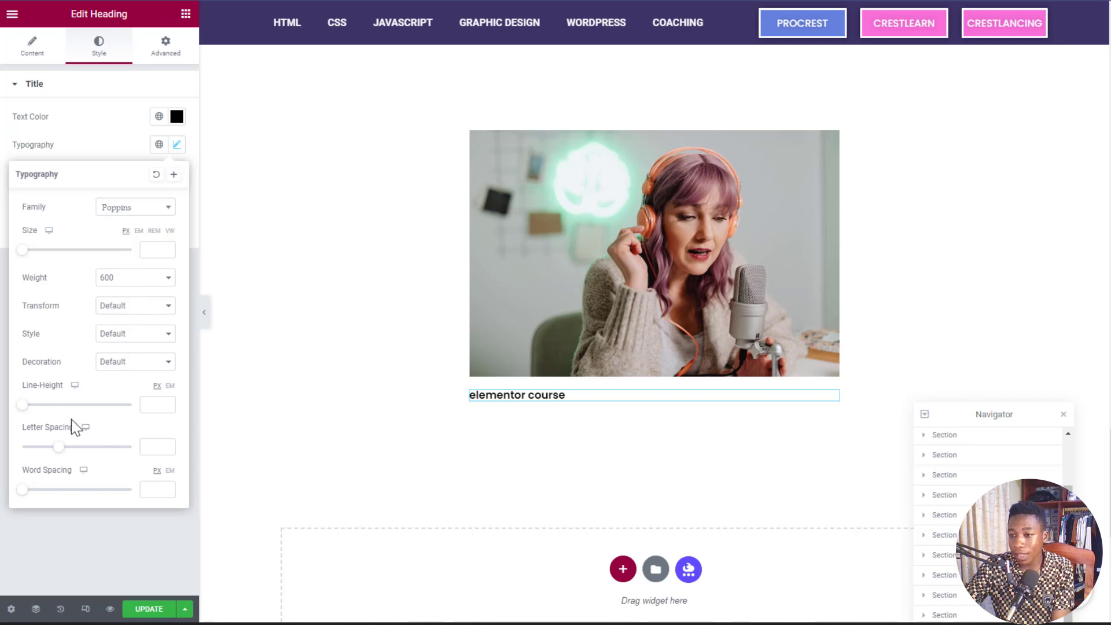
Try the Fade In entrance animation on the "elementor course" heading, and set it to Slide In Down.
click(167, 51)
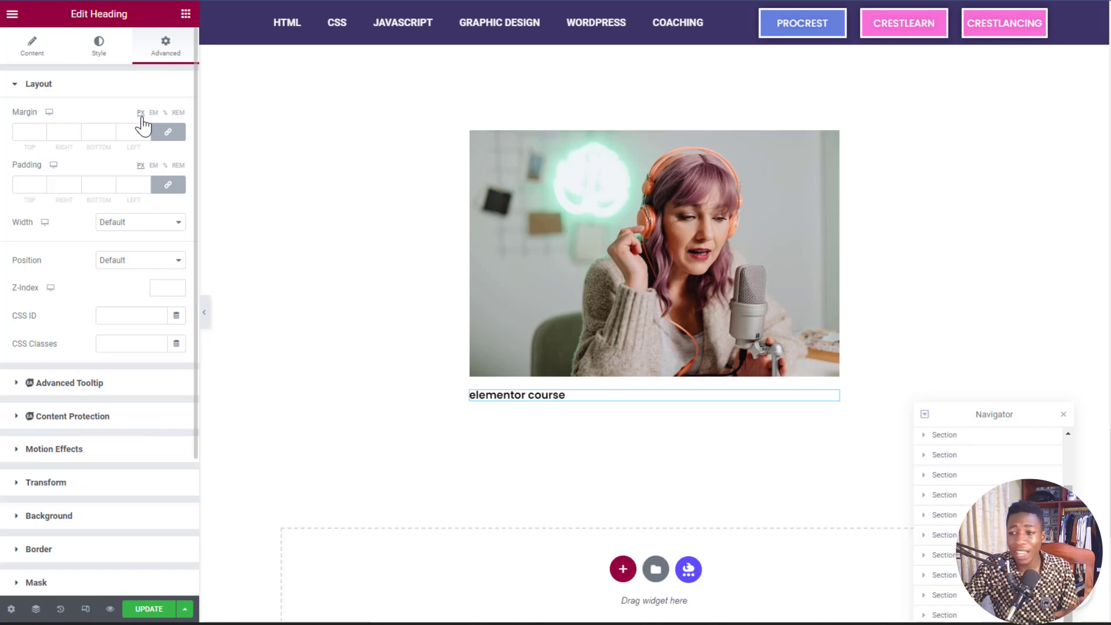
click(83, 450)
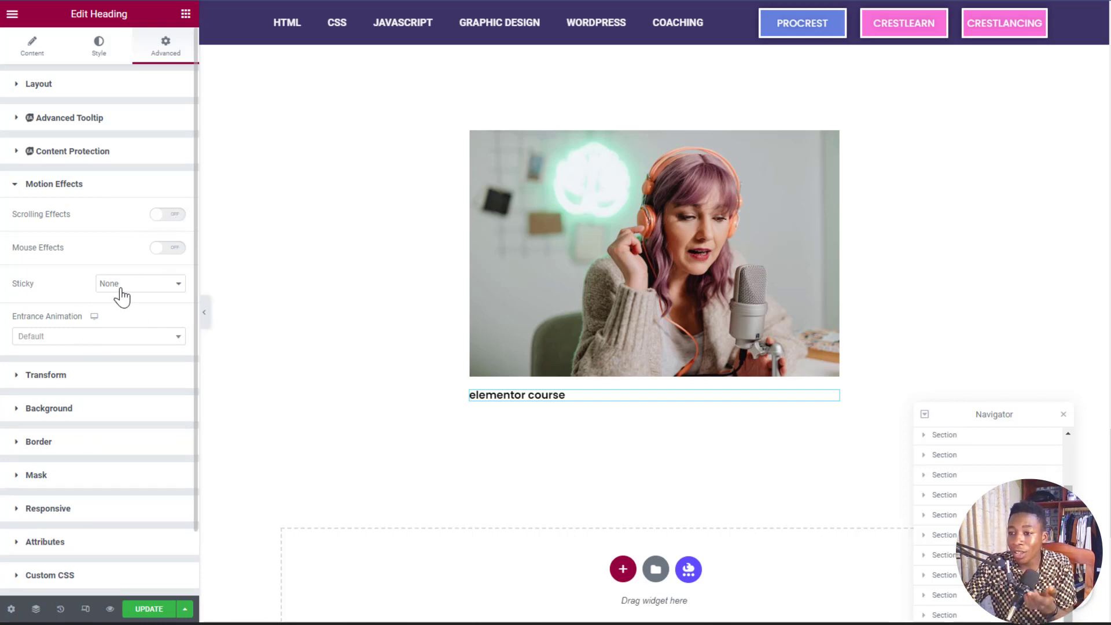
click(100, 339)
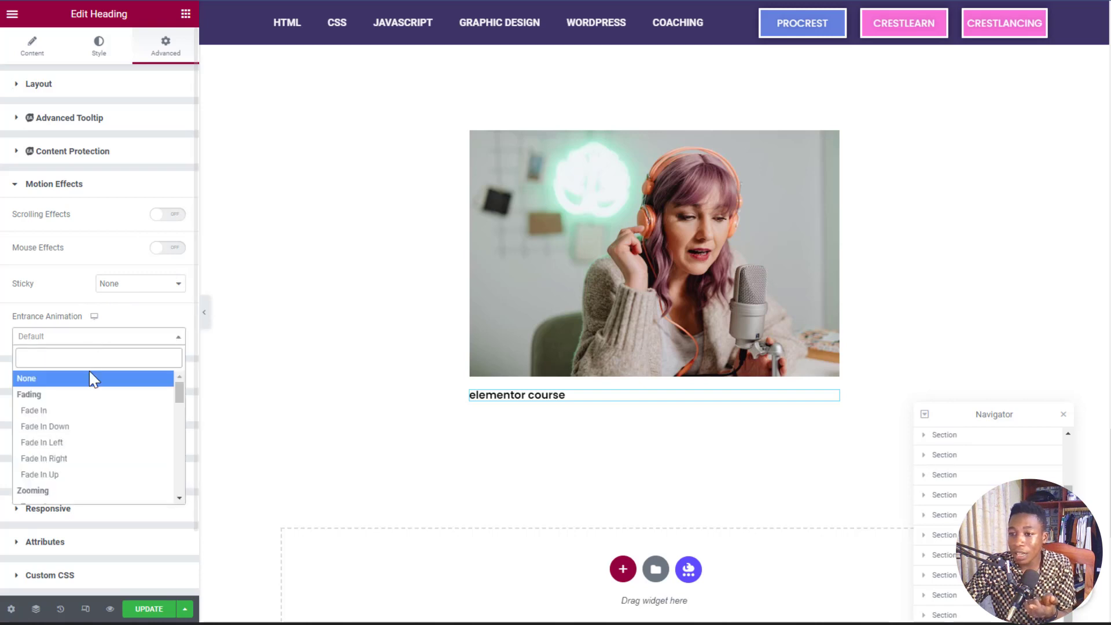
click(74, 412)
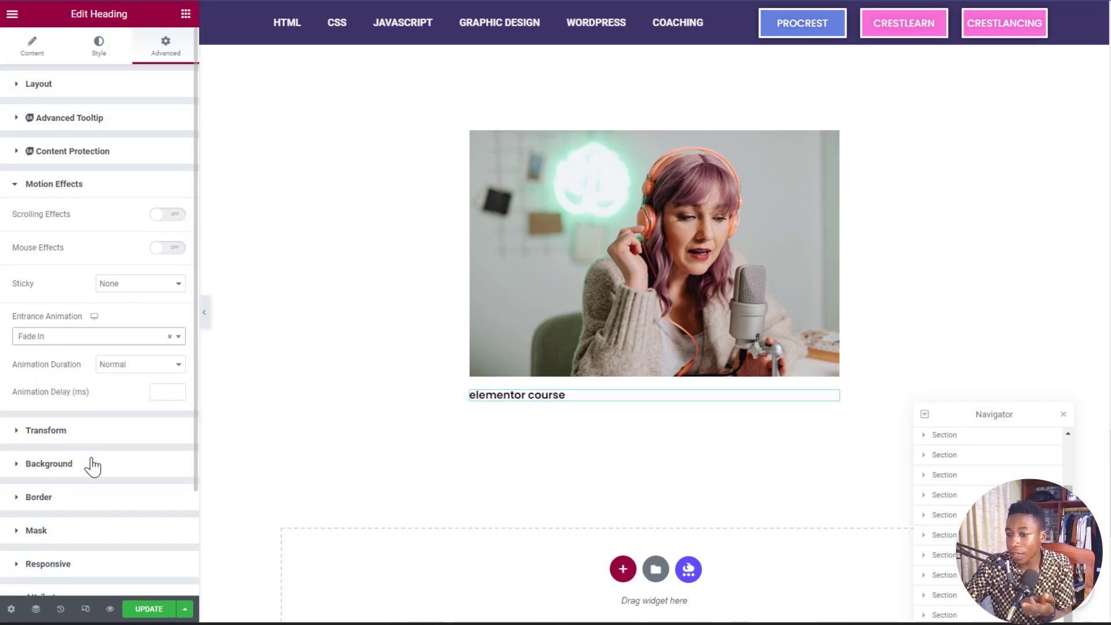
click(74, 338)
scroll(81, 456, down, 5)
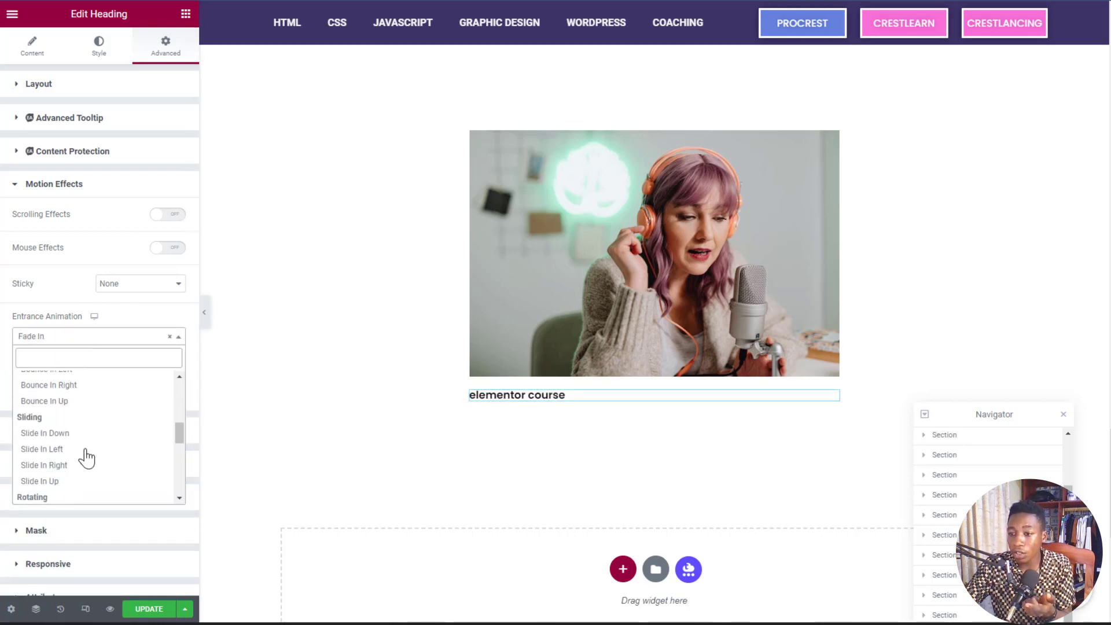
click(76, 438)
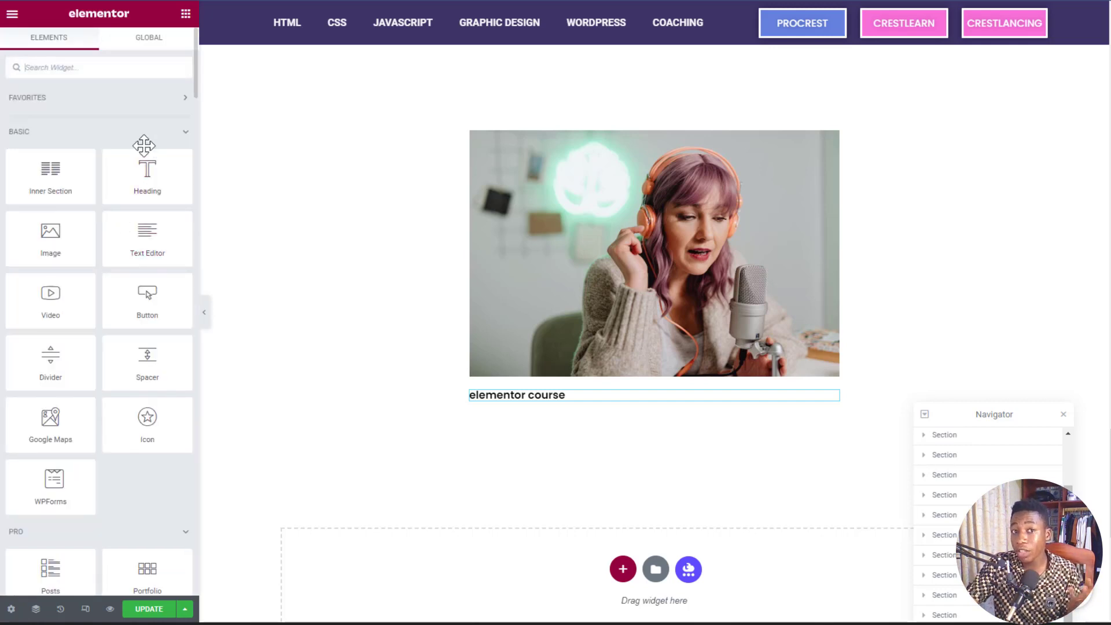
Add a Video widget between the photo and the heading, and check which video sources it offers.
scroll(139, 214, down, 2)
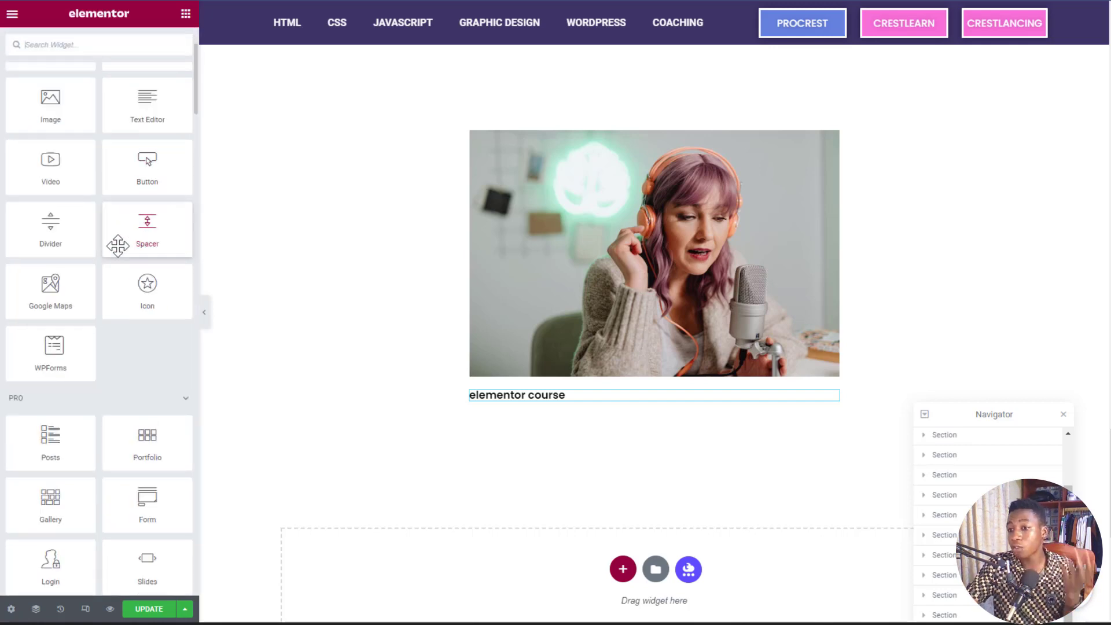
scroll(117, 246, up, 2)
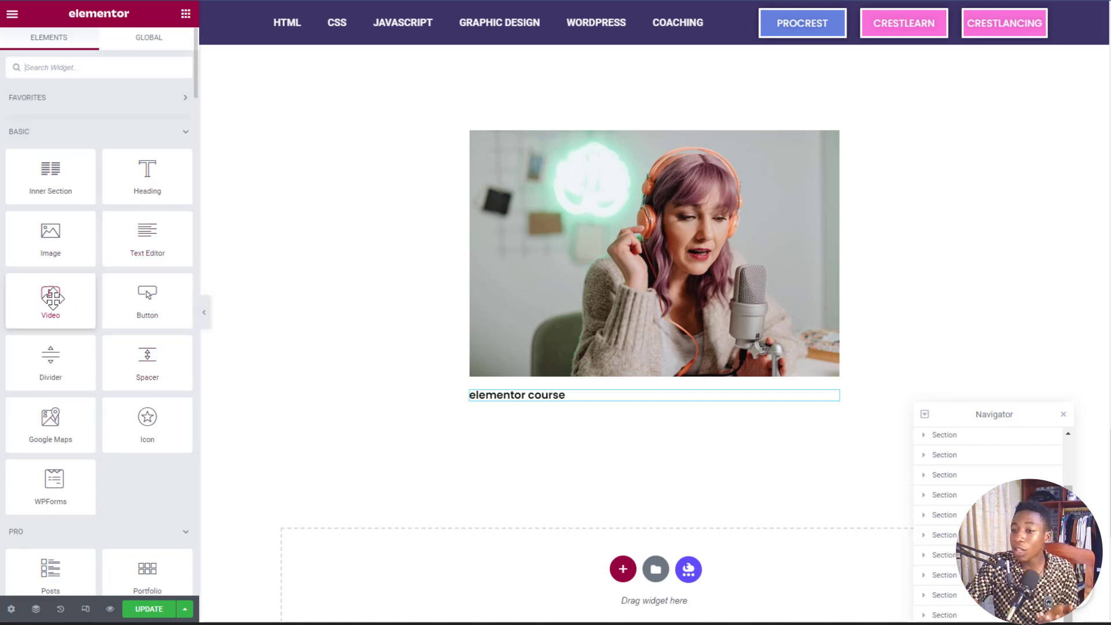
drag(50, 298, 581, 395)
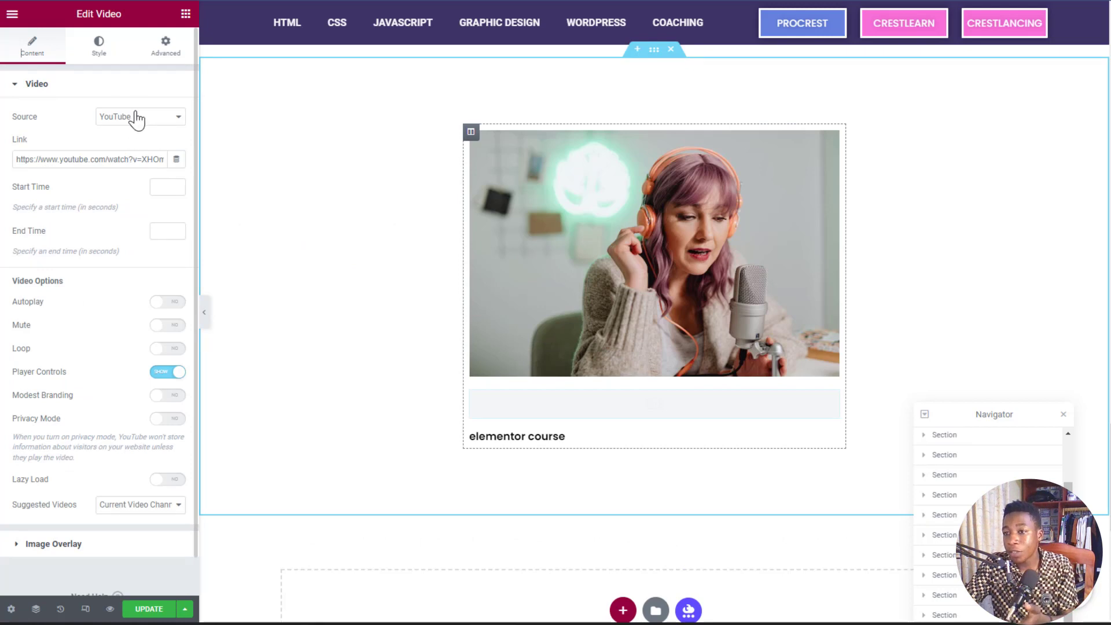
click(137, 119)
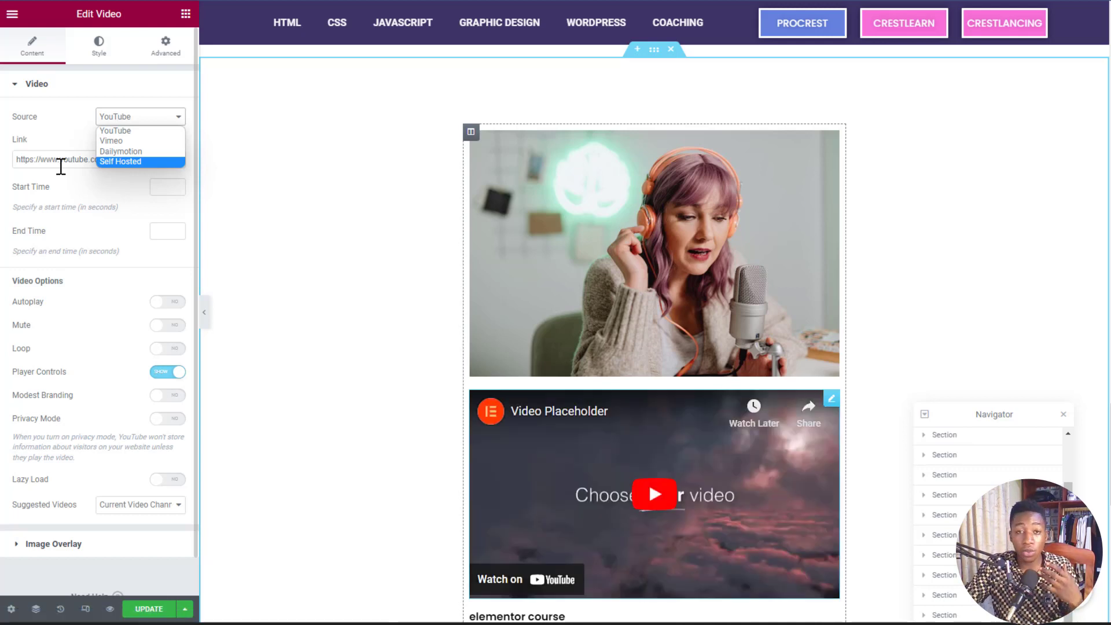
click(558, 211)
Open the template library from the empty area below the new section and browse the page templates.
scroll(558, 211, down, 8)
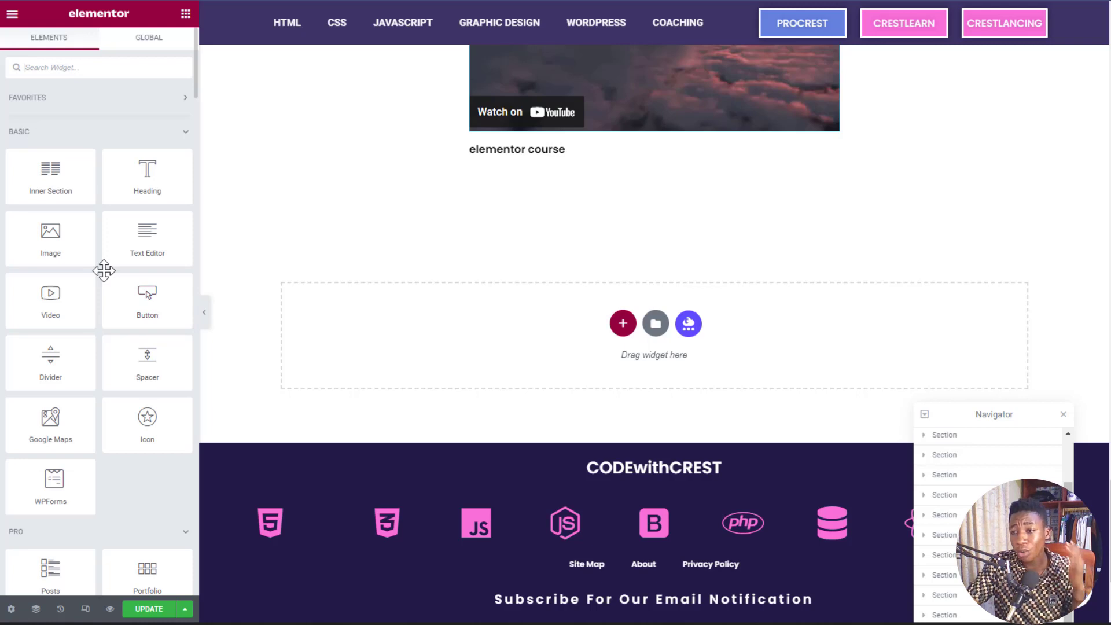
click(655, 324)
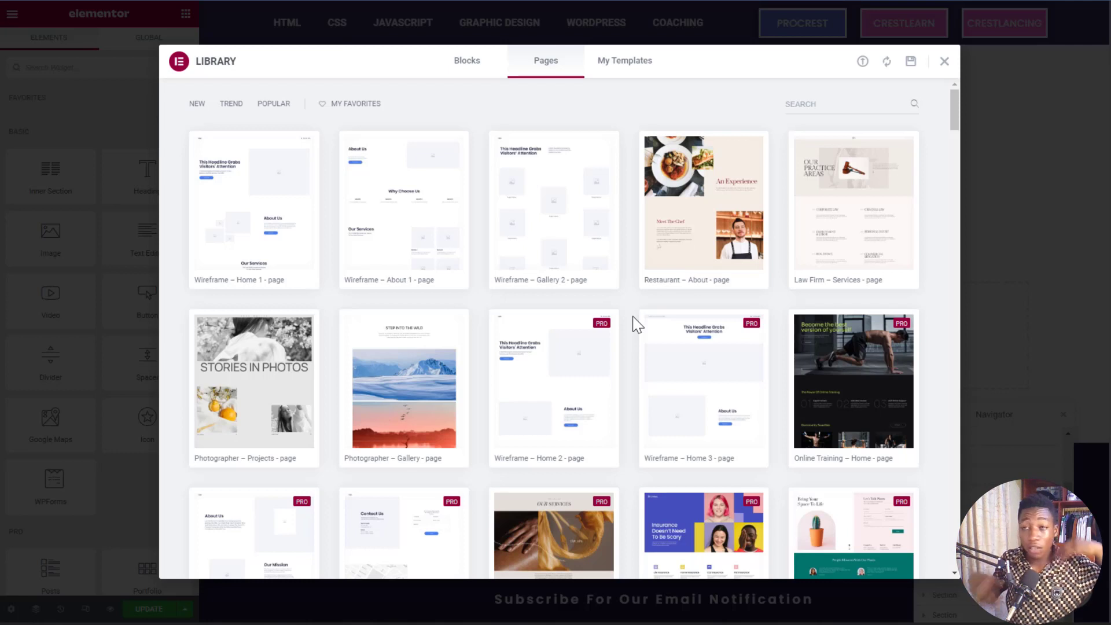
mouse_move(733, 199)
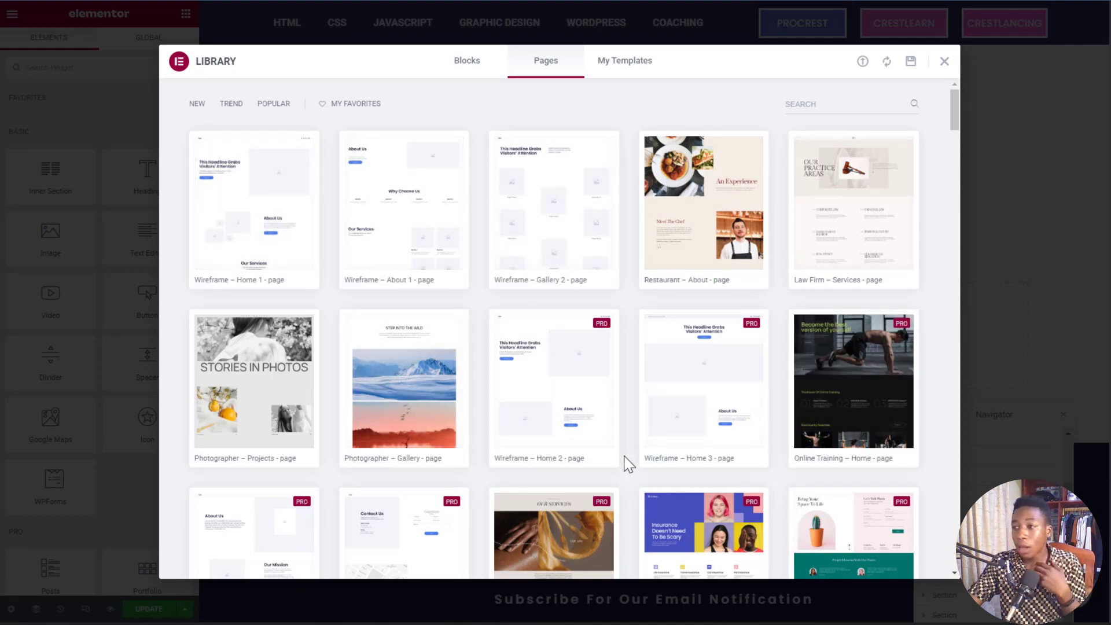
scroll(745, 436, down, 1)
scroll(748, 437, down, 1)
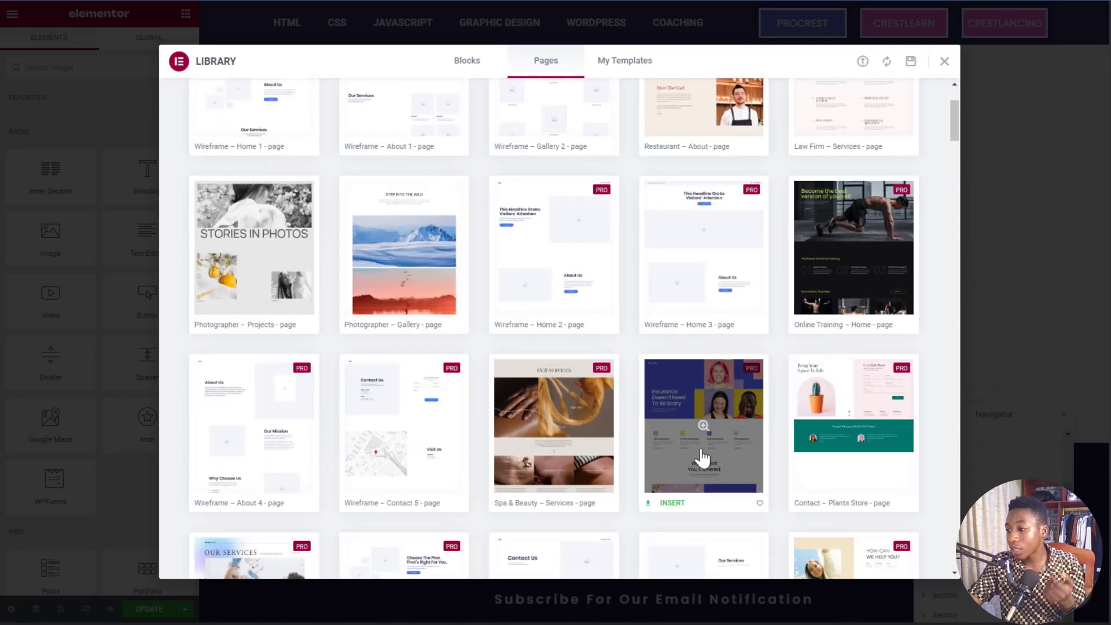
scroll(551, 381, down, 3)
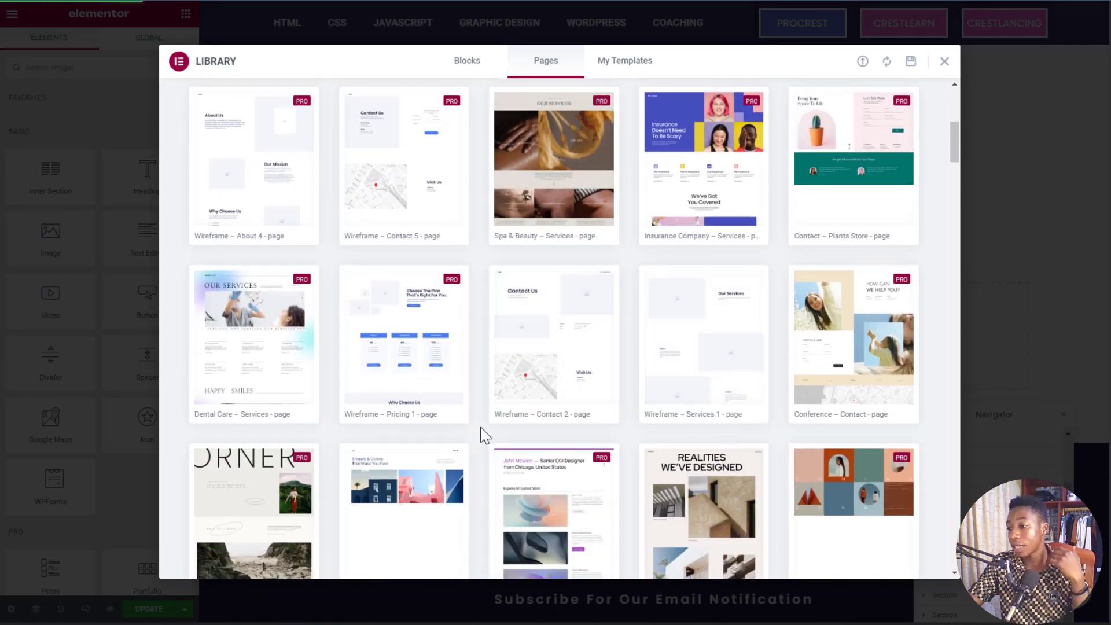
scroll(479, 426, down, 2)
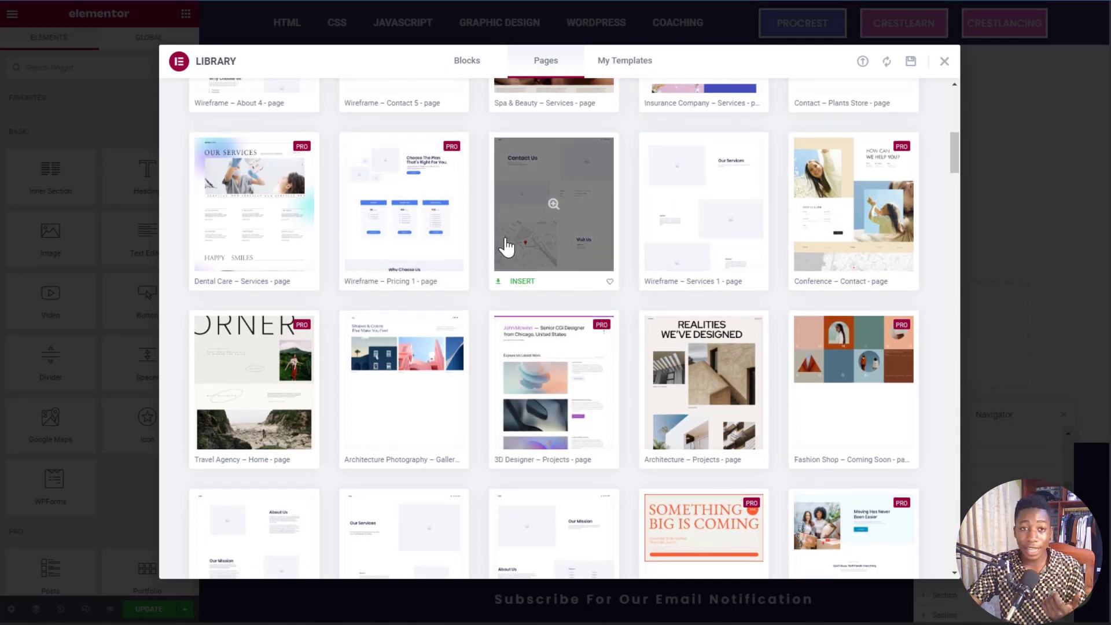
scroll(504, 248, up, 5)
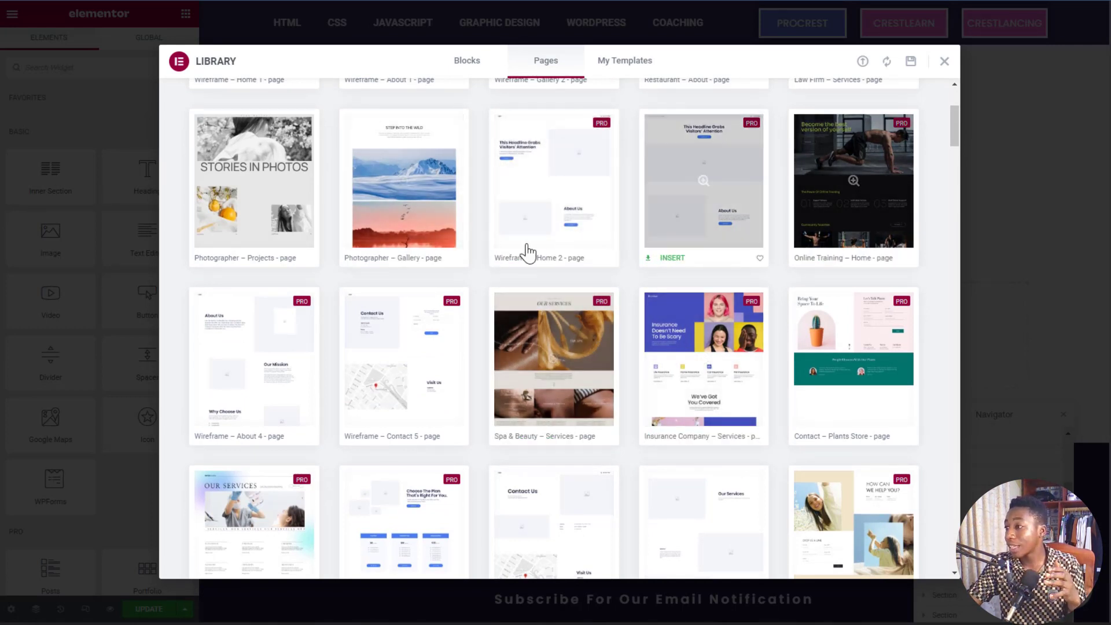
scroll(549, 248, up, 3)
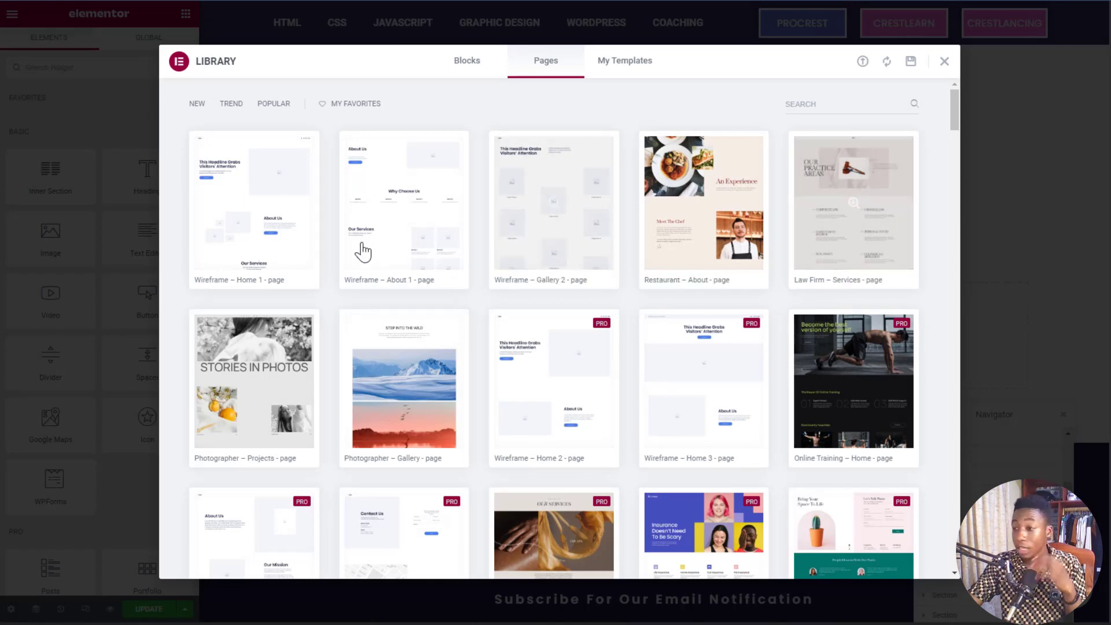
scroll(525, 259, down, 1)
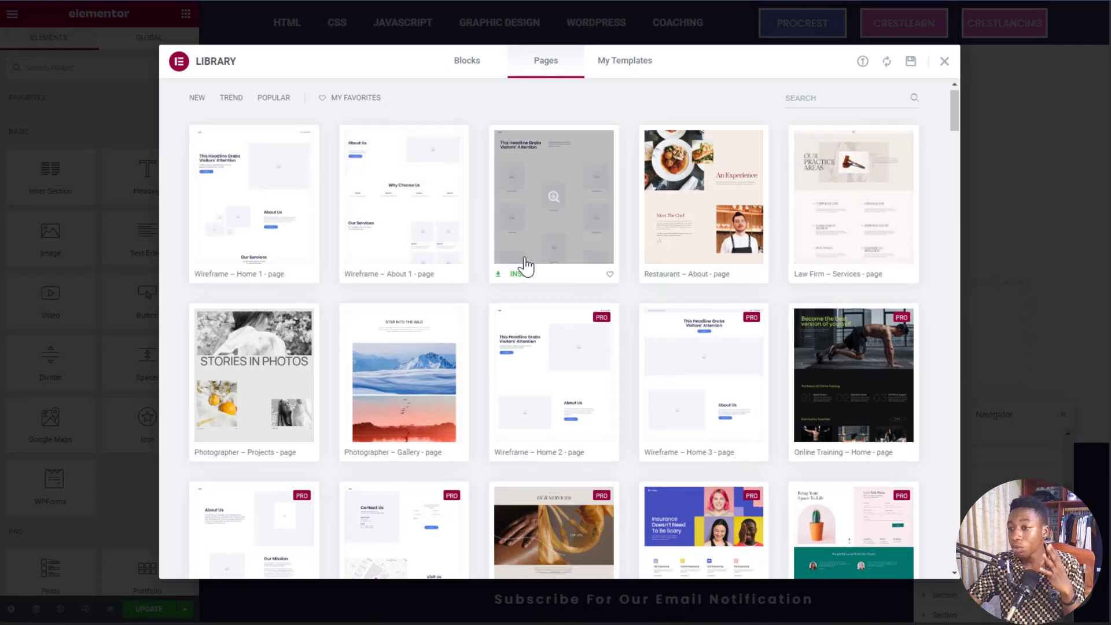
scroll(499, 266, down, 10)
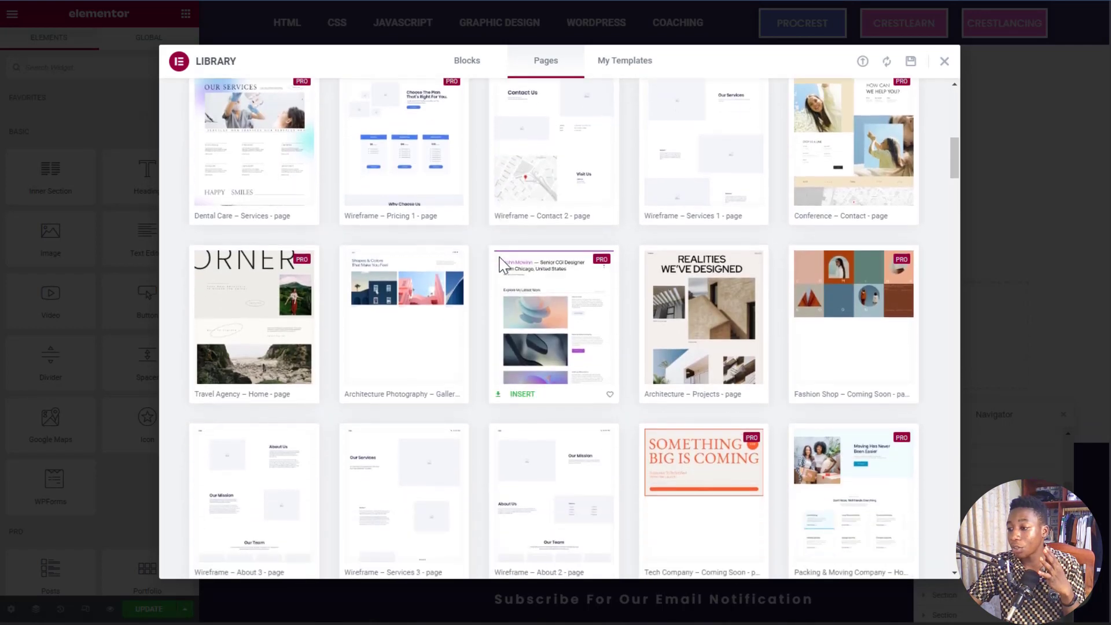
scroll(499, 266, down, 14)
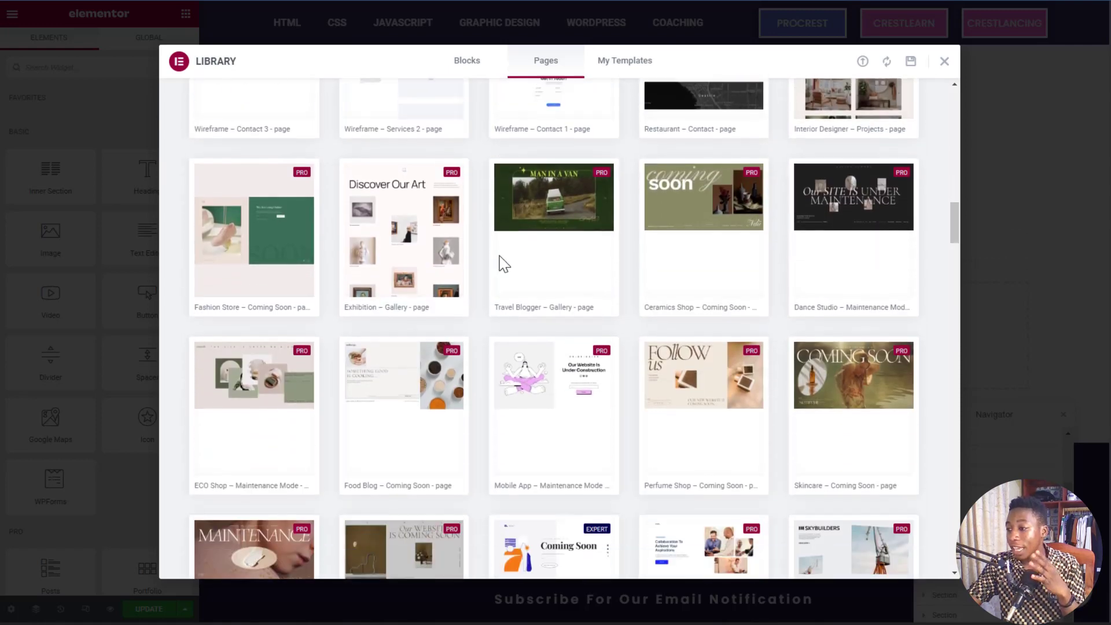
scroll(504, 265, down, 6)
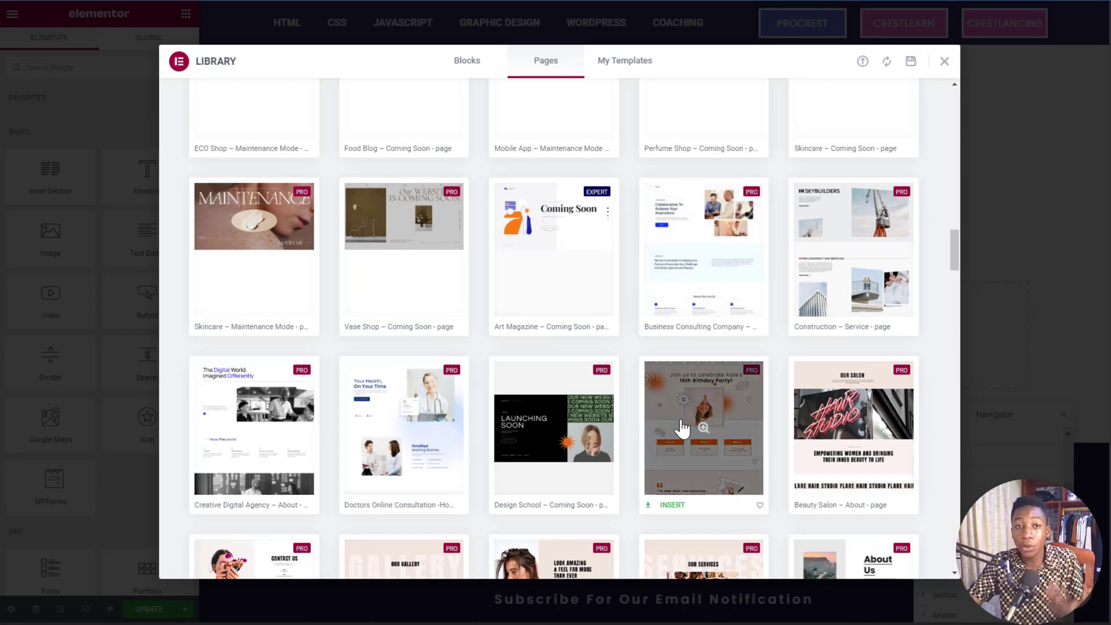
scroll(682, 427, down, 10)
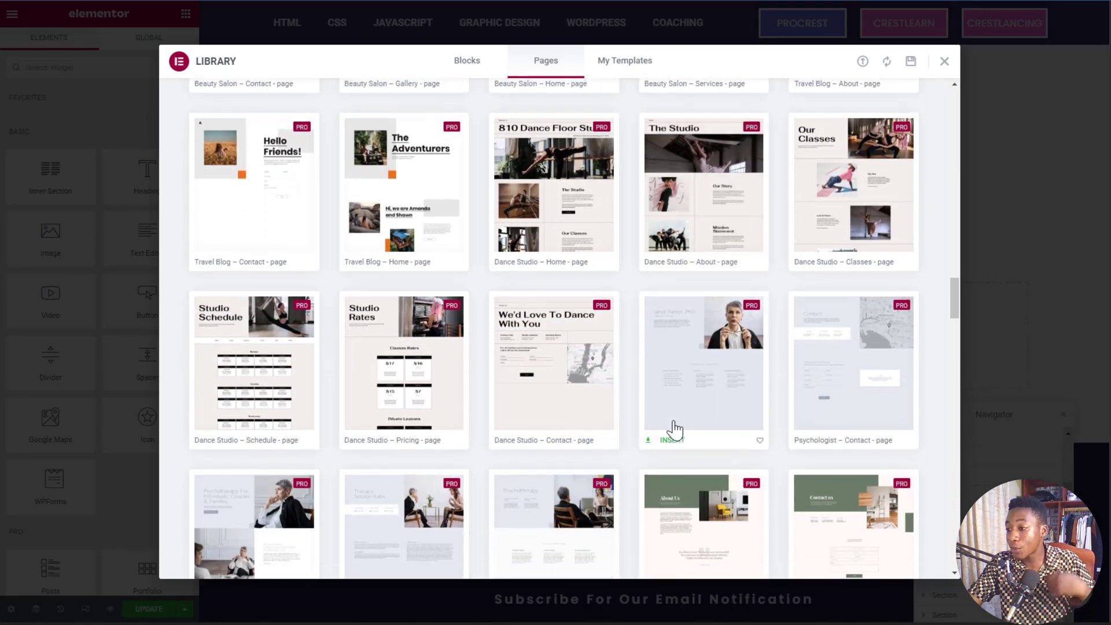
scroll(674, 428, up, 15)
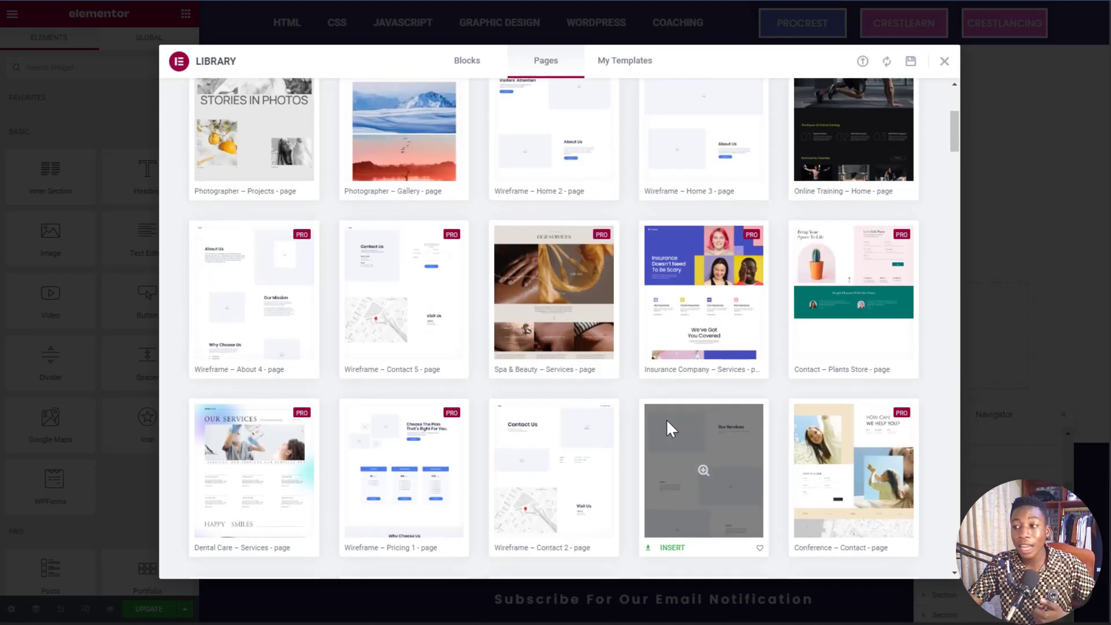
scroll(548, 376, up, 5)
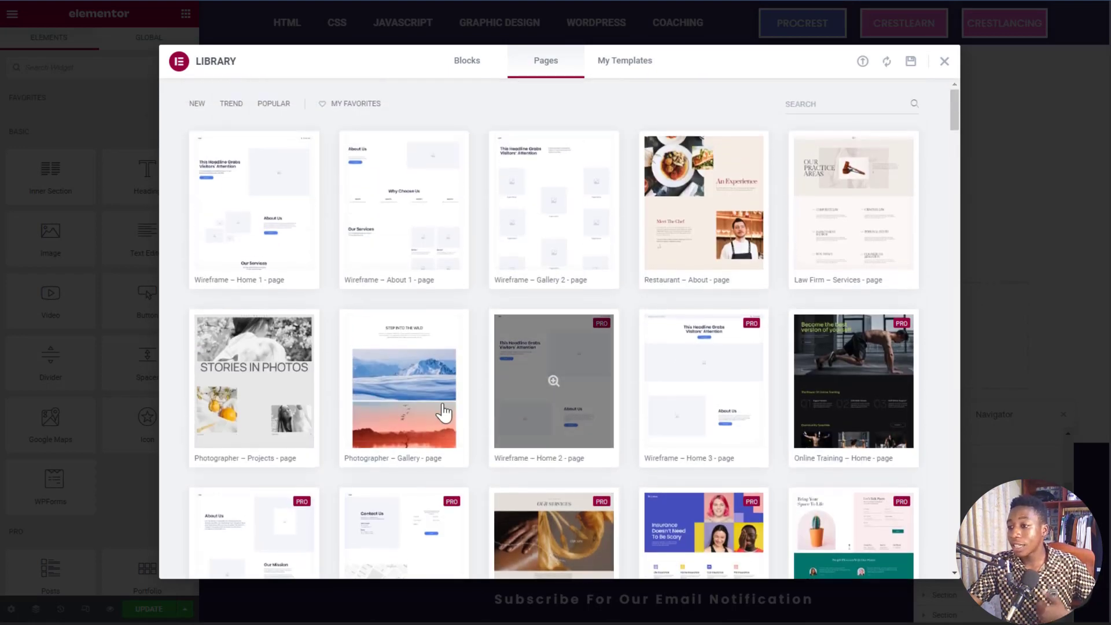
Try to insert the "Photographer – Gallery" page template, starting the Template Library connection and returning to the editor.
click(449, 405)
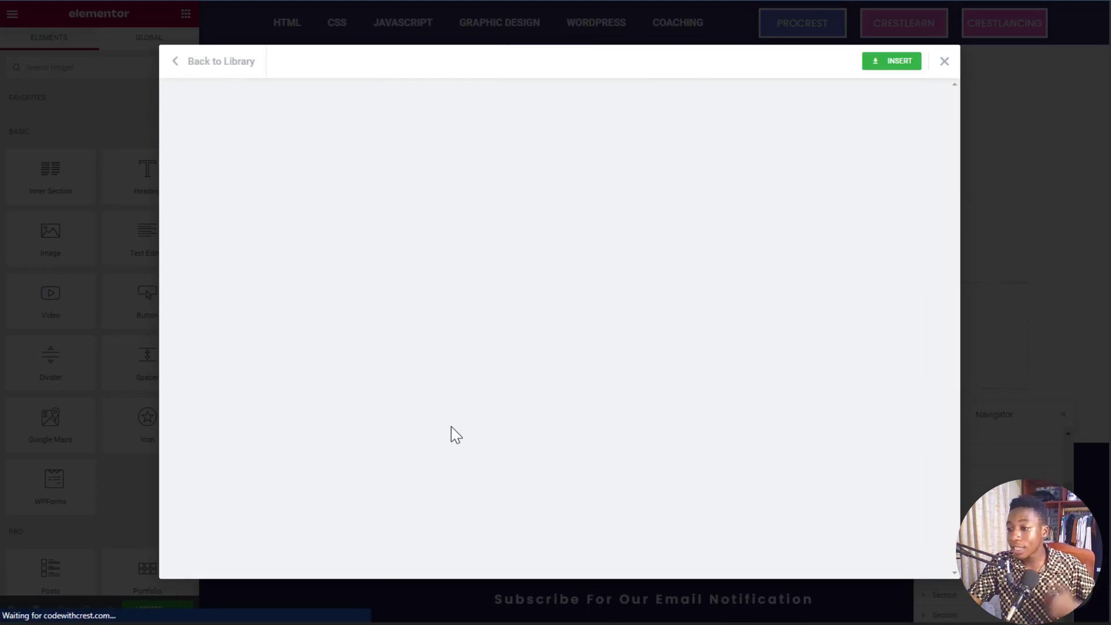
click(886, 68)
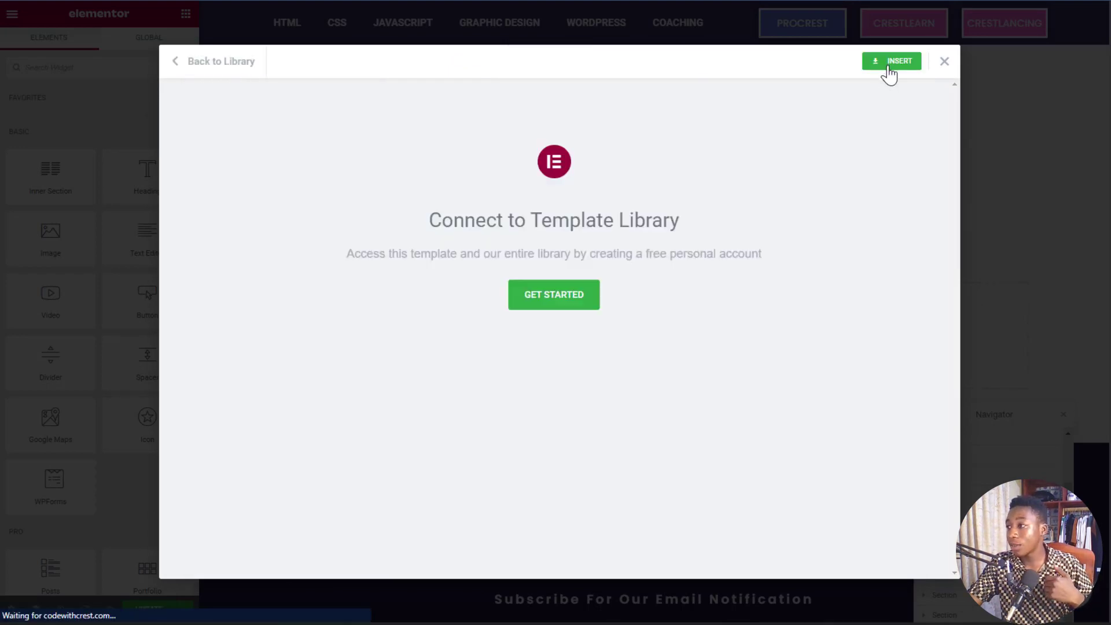
click(566, 298)
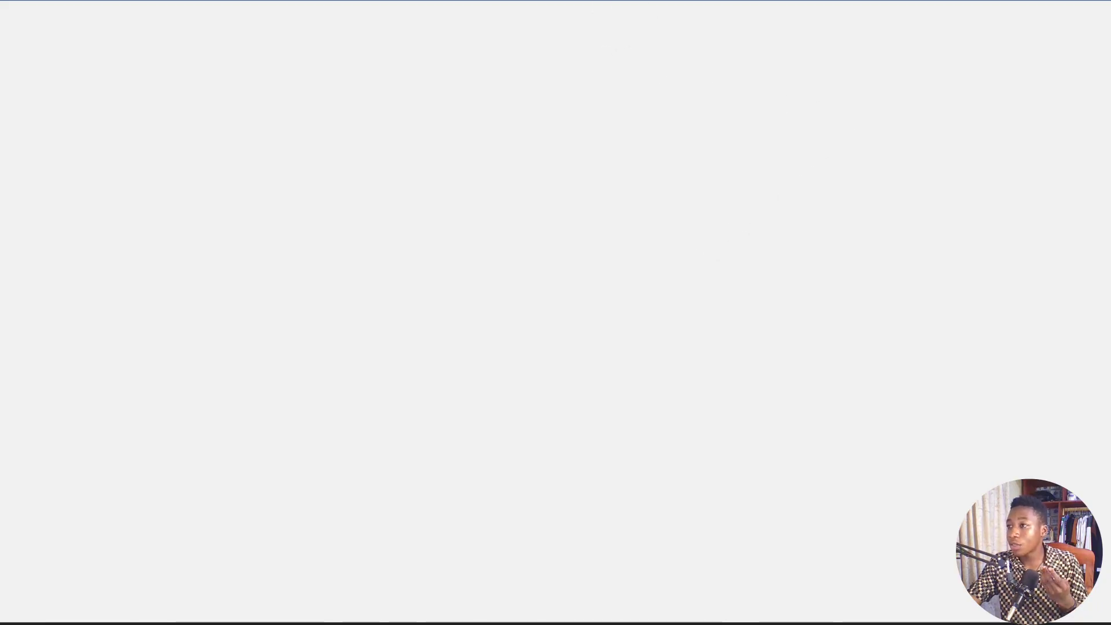
click(521, 0)
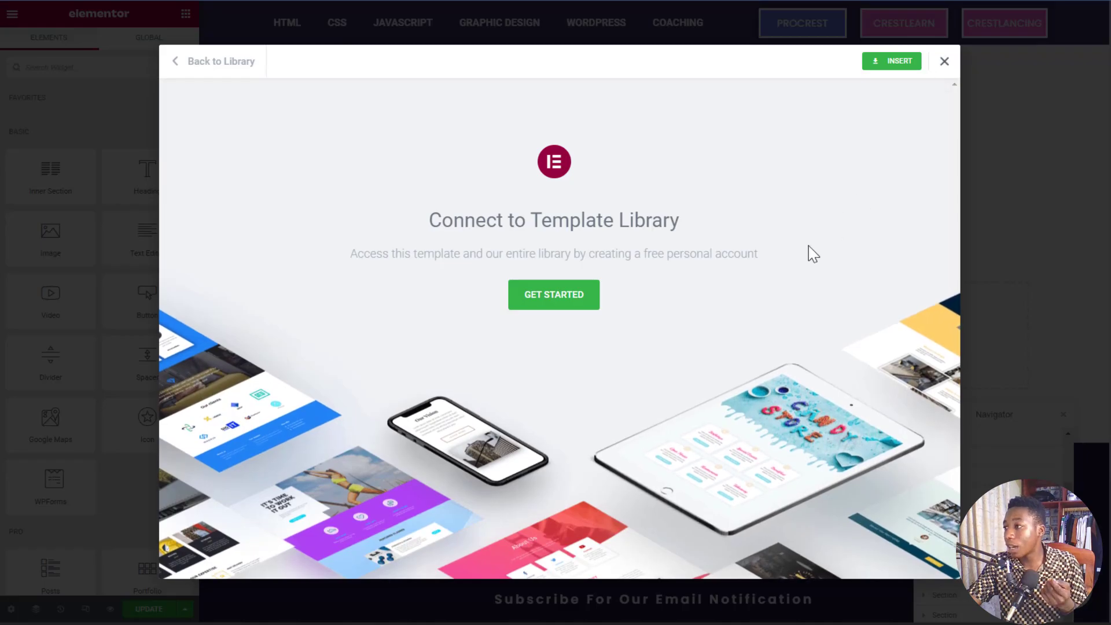
Browse the block templates in the library, try to insert the light "Company is a collective of passionates" block, and return to the editor.
key(Escape)
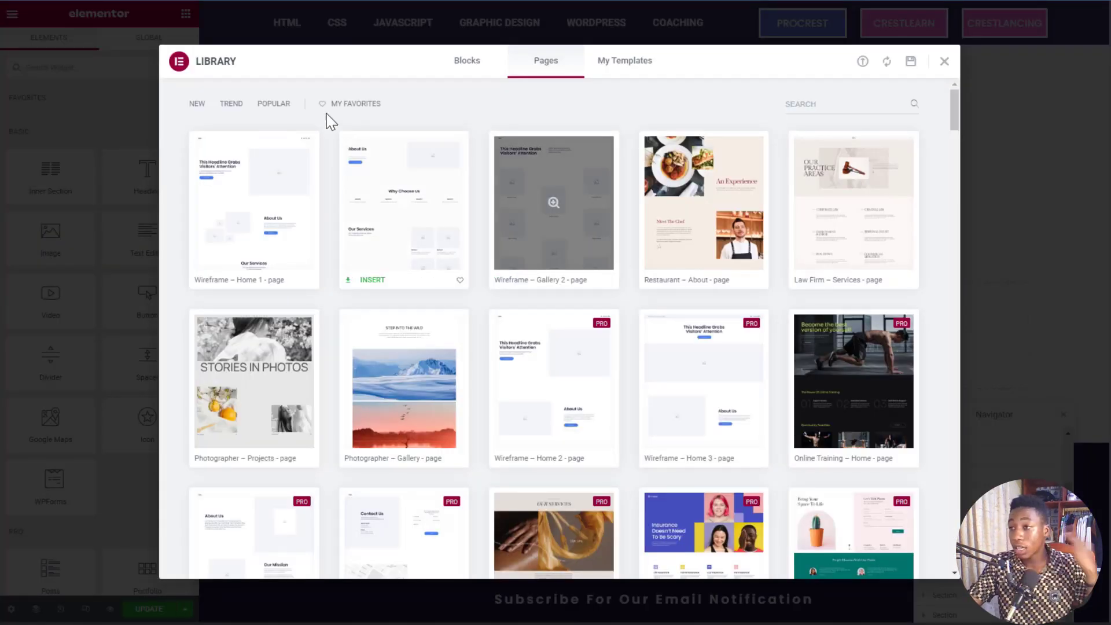
click(469, 75)
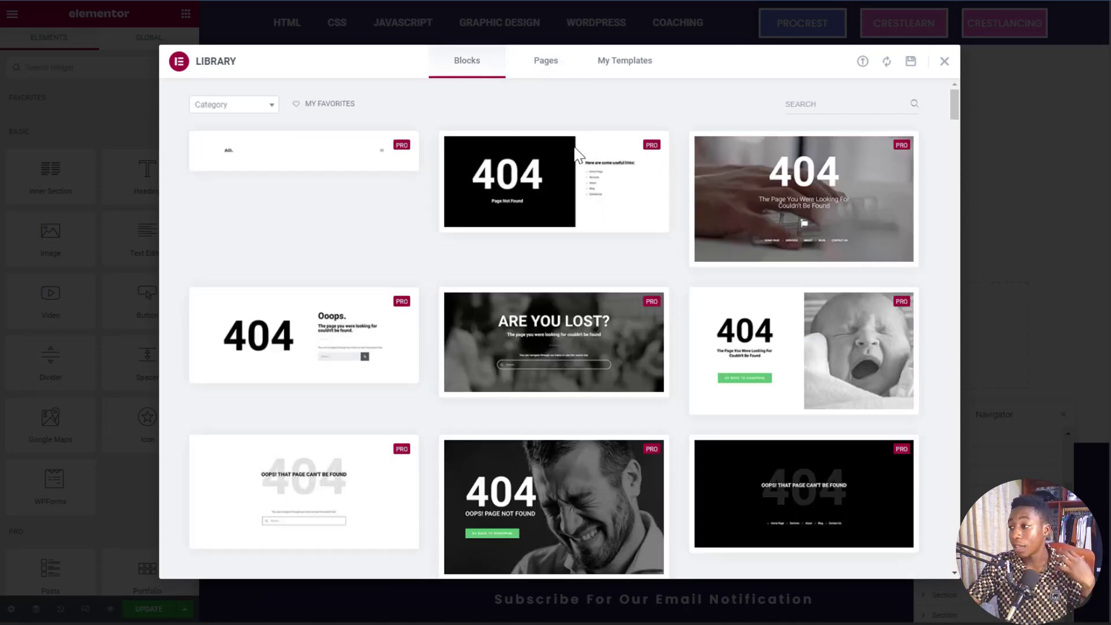
scroll(496, 261, down, 7)
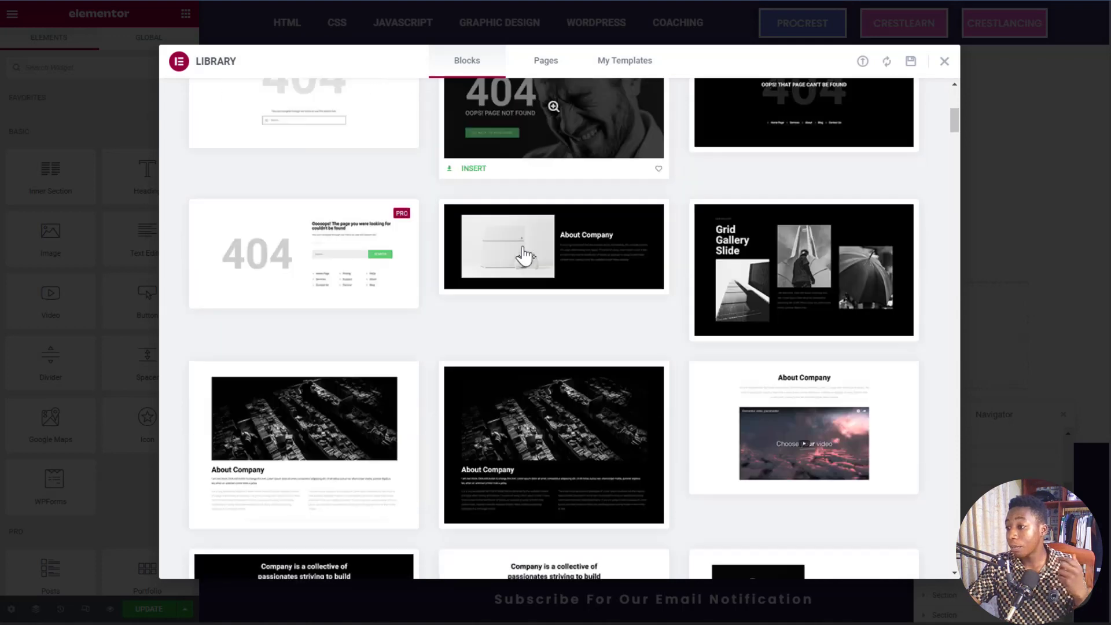
scroll(523, 253, down, 6)
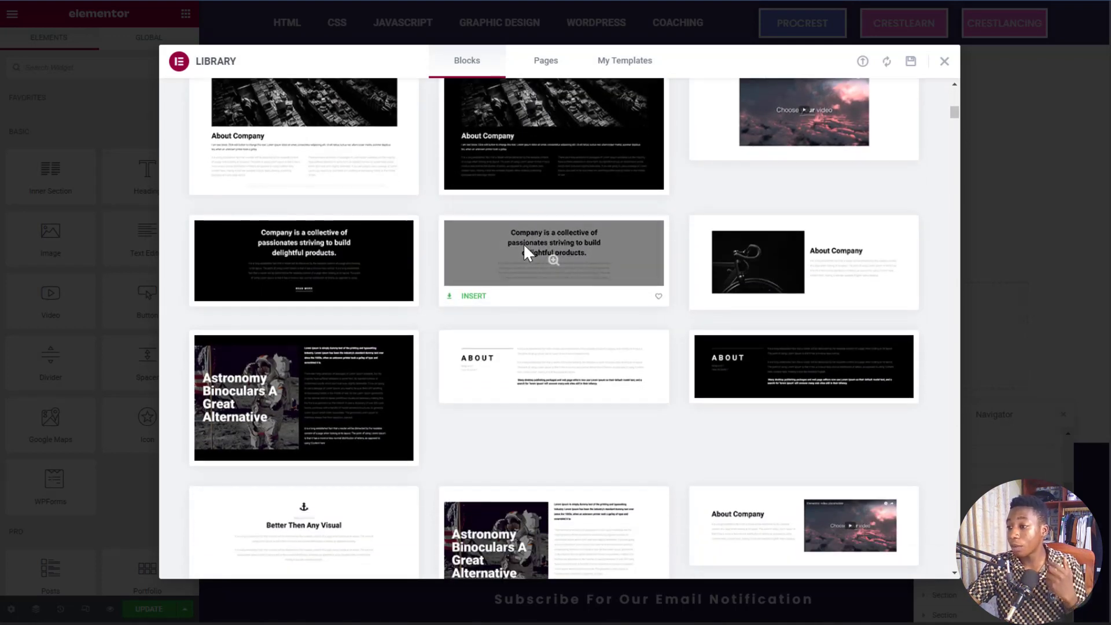
click(464, 296)
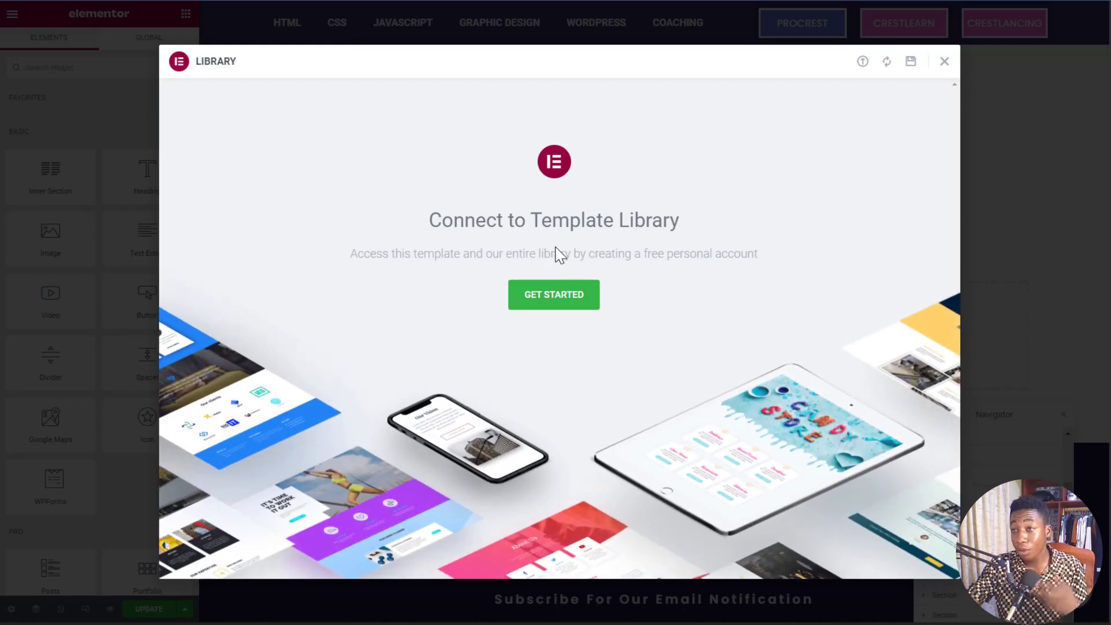
click(944, 62)
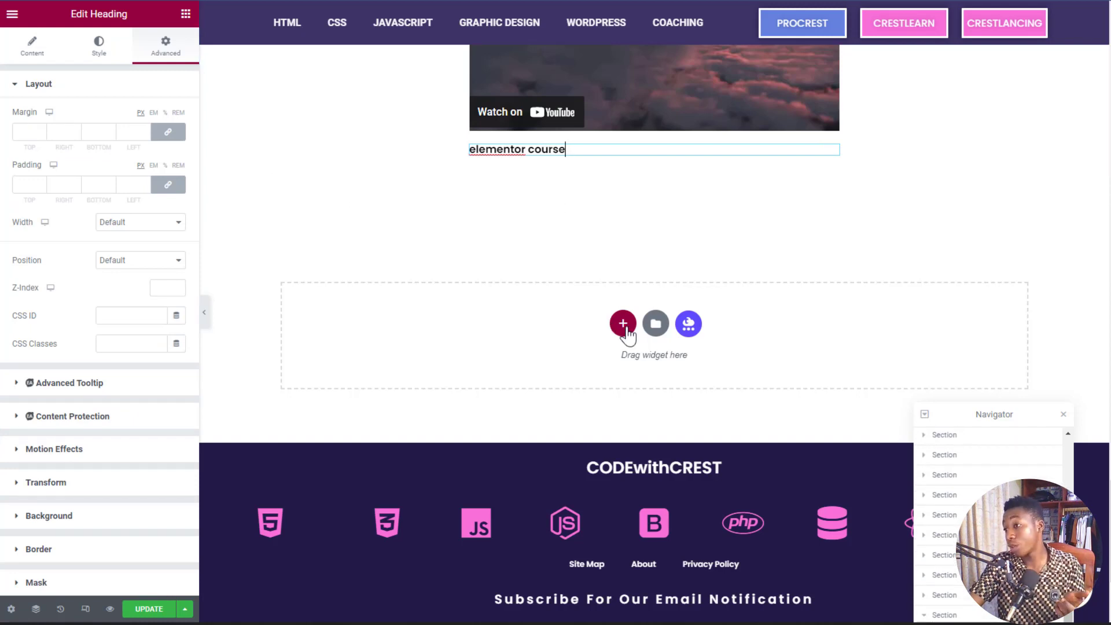
Add a single-column section below the "elementor course" section and place a Heading widget in it.
click(621, 323)
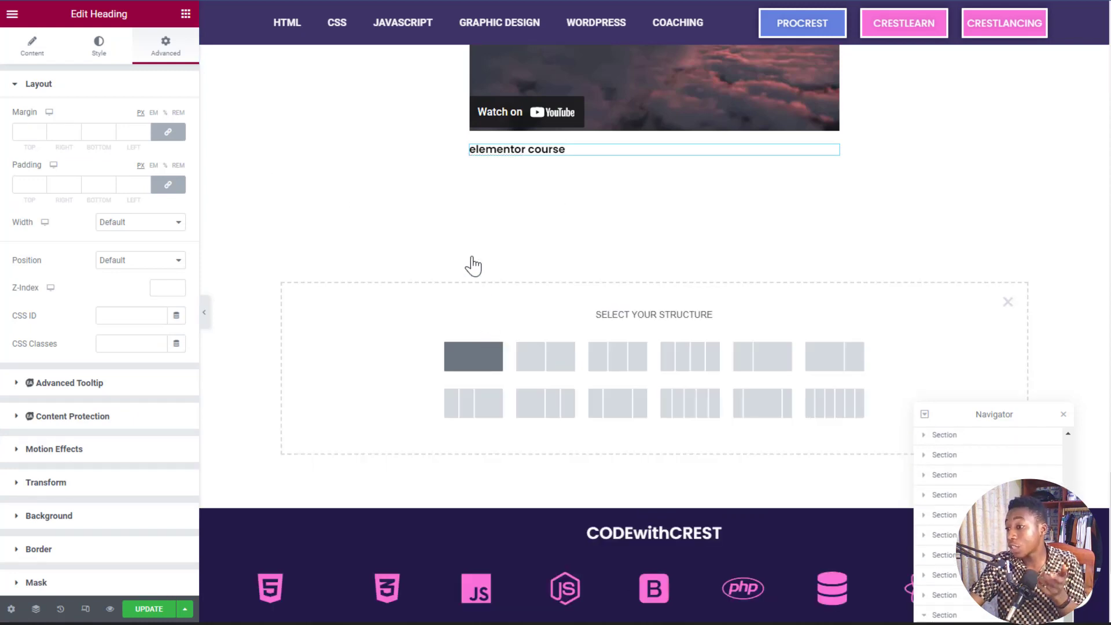
click(473, 355)
click(186, 18)
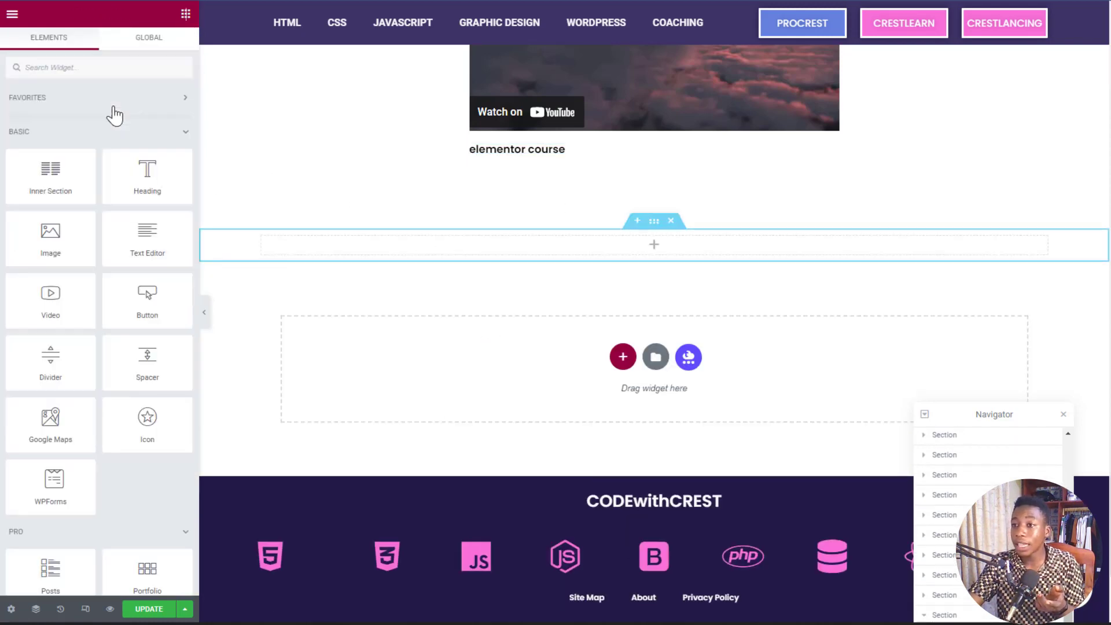
drag(147, 171, 623, 243)
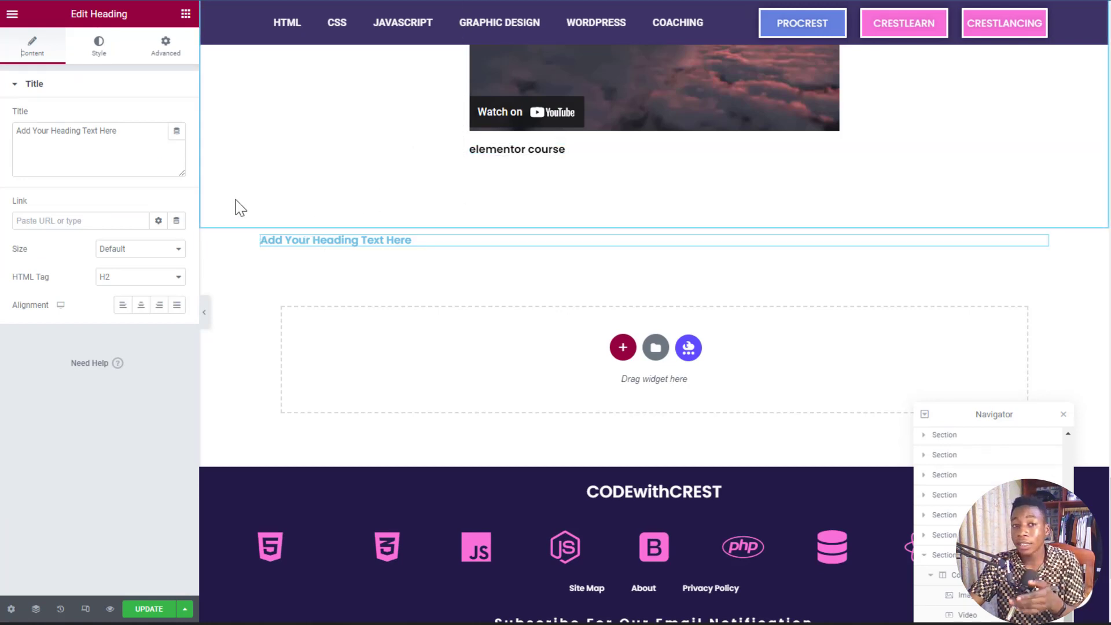
Review the new heading's title style, typography and advanced layout options.
click(124, 49)
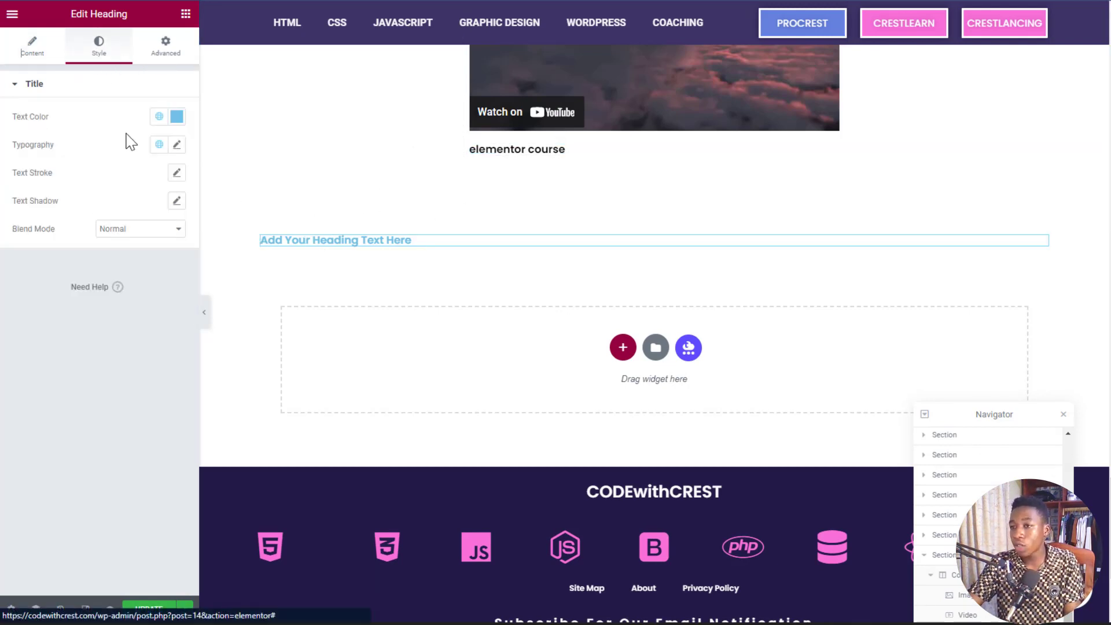
click(176, 144)
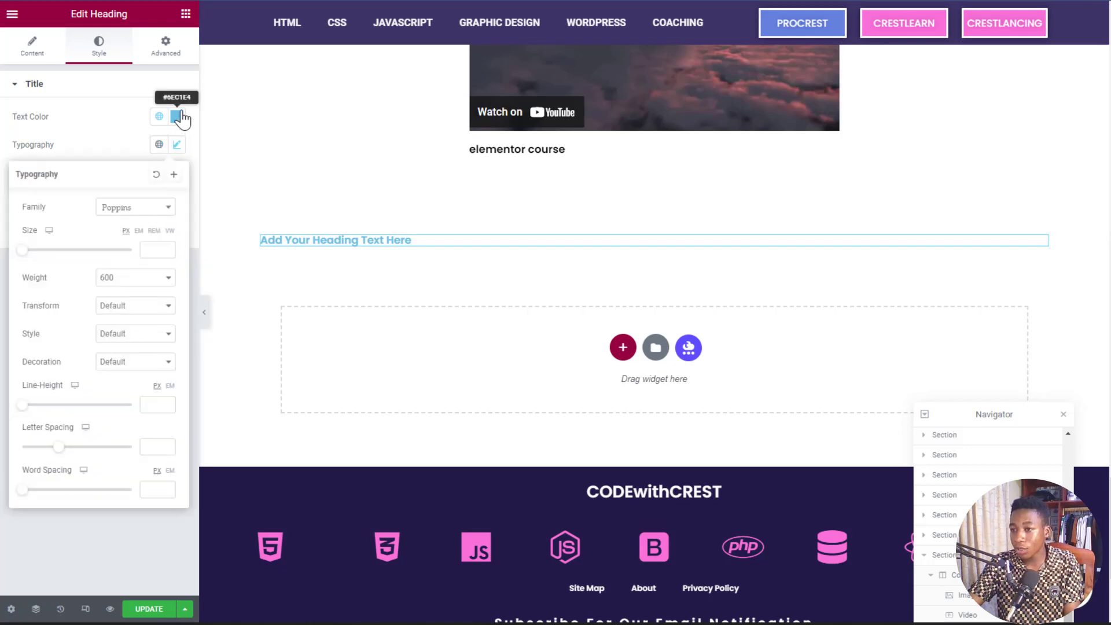
click(168, 51)
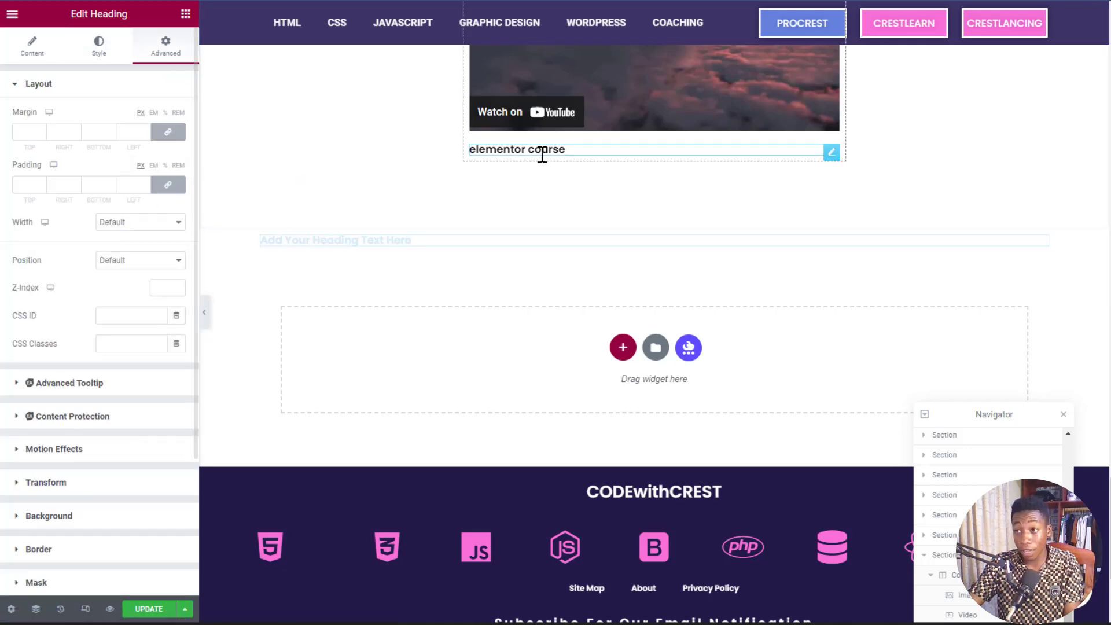
Copy the "elementor course" heading and apply its style to the "Add Your Heading Text Here" heading.
right_click(615, 158)
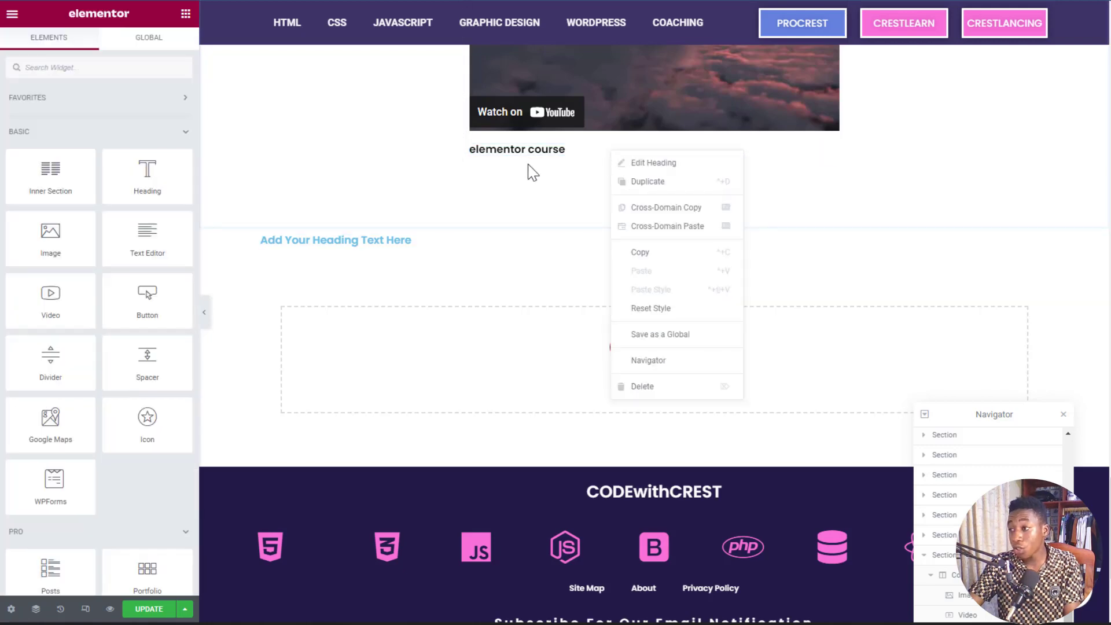
click(655, 265)
right_click(362, 240)
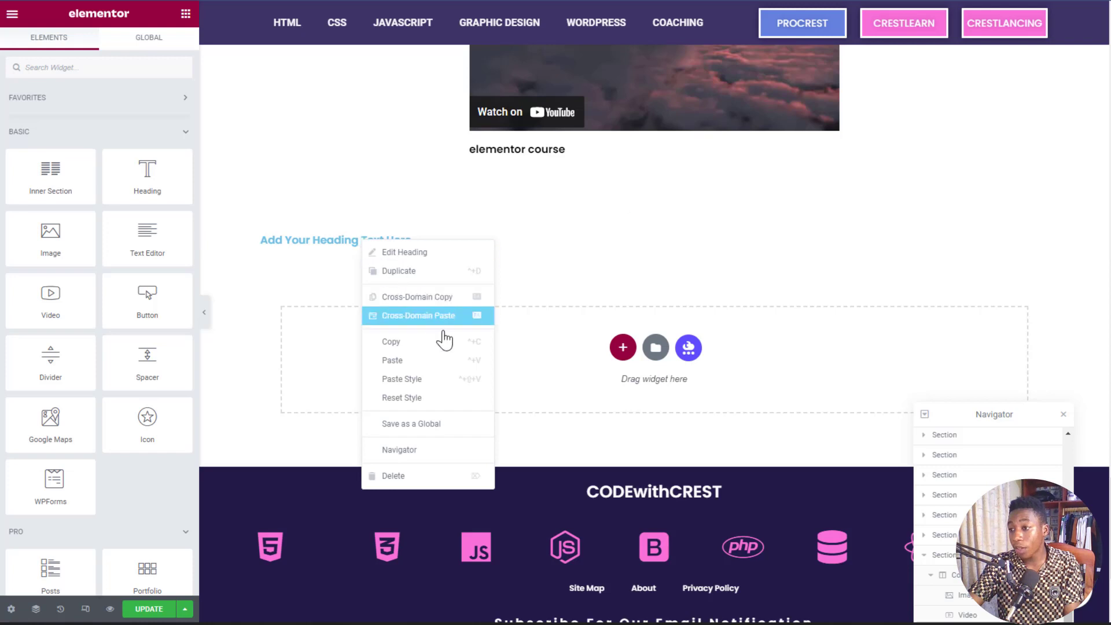
click(417, 379)
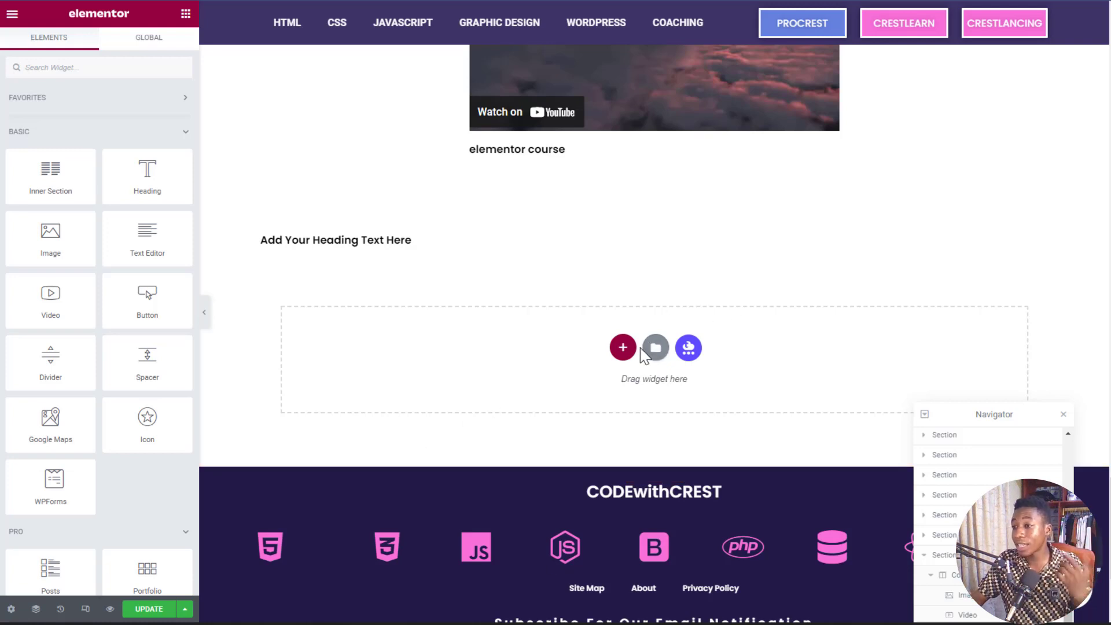
Add another single-column section containing an Inner Section, and duplicate the inner columns until there are four.
click(622, 348)
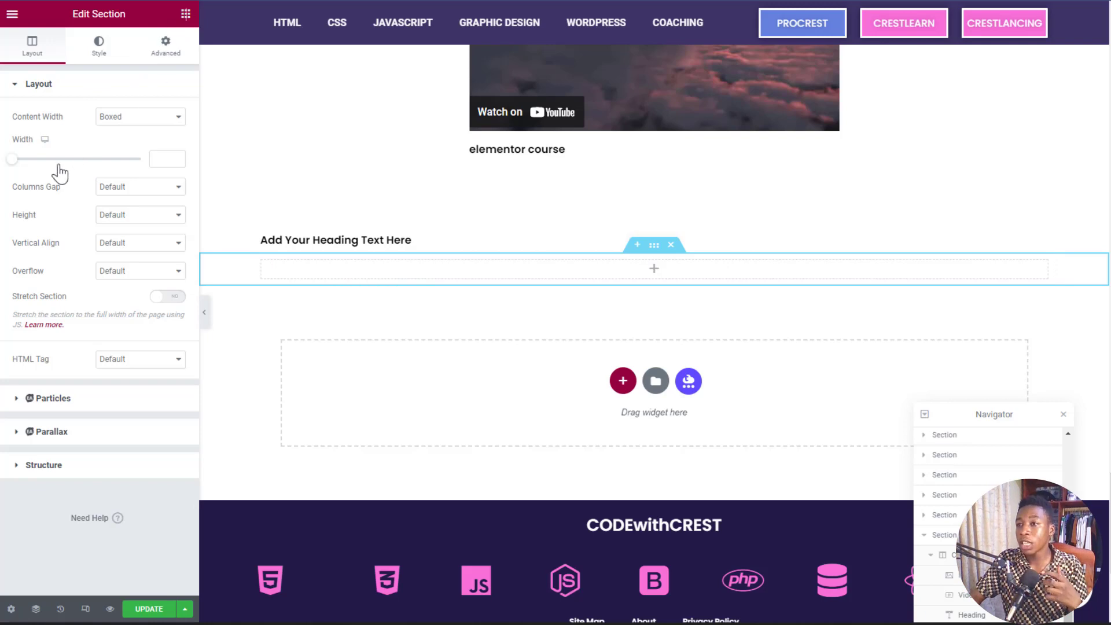
drag(38, 177, 473, 270)
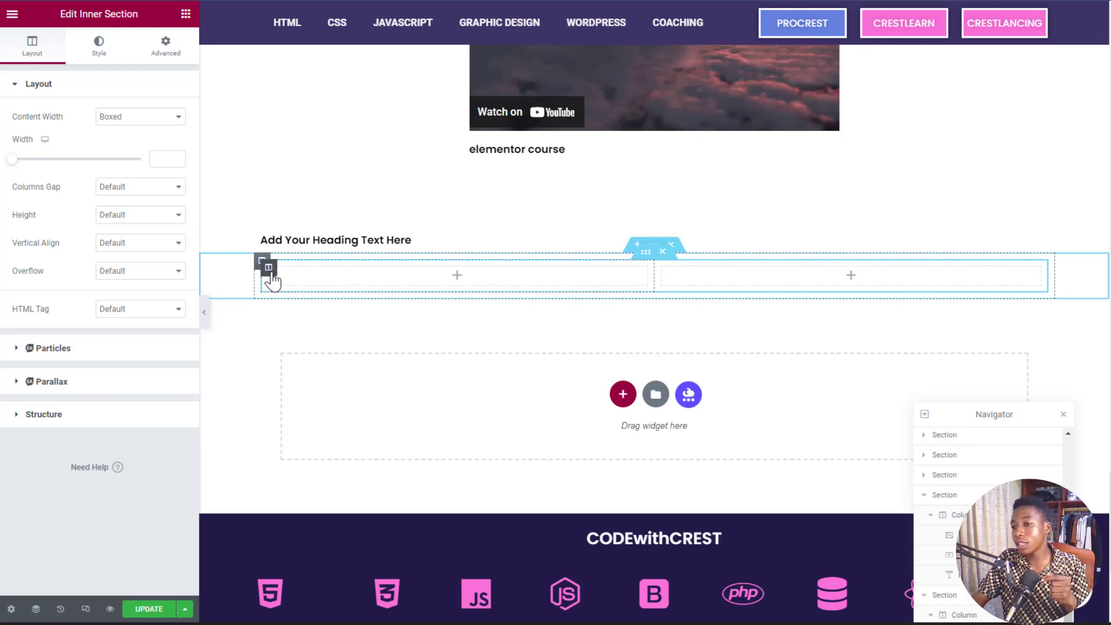
right_click(269, 268)
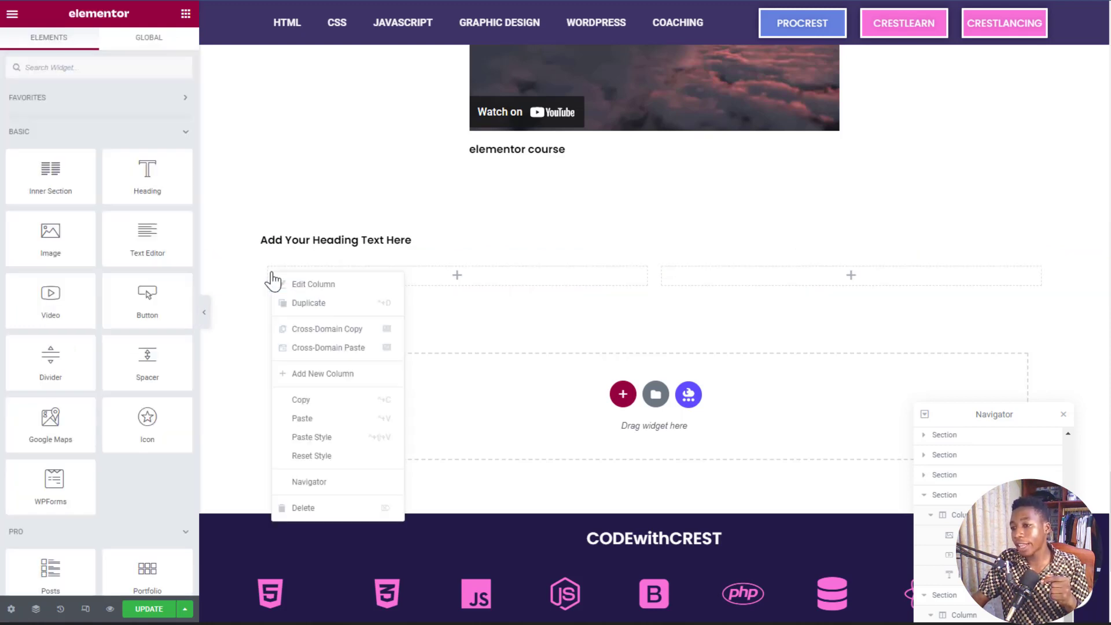
click(306, 305)
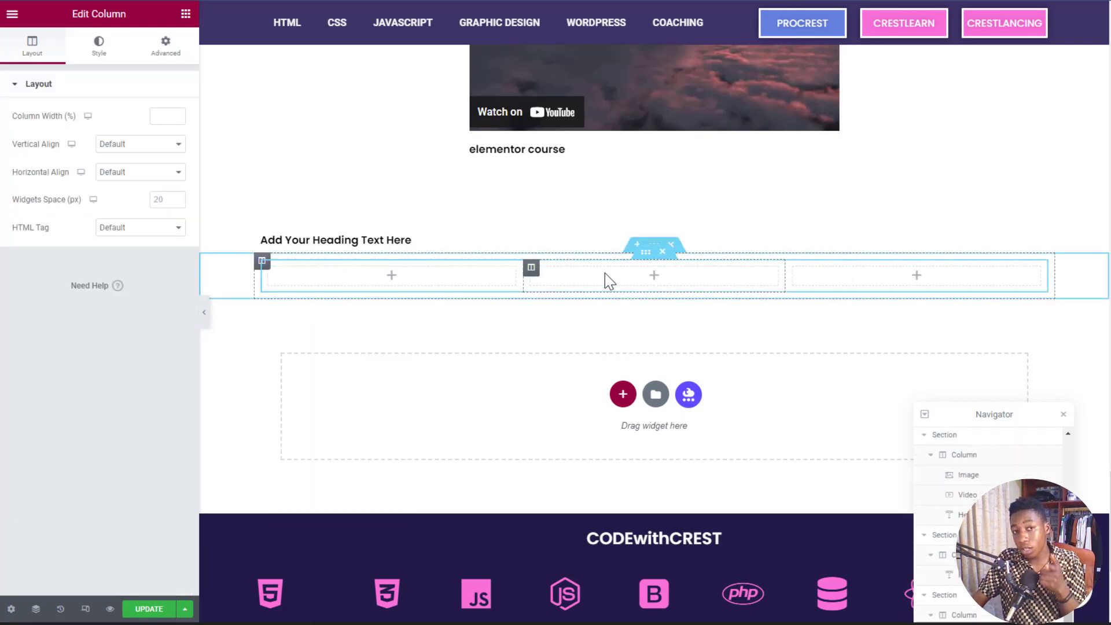
right_click(530, 268)
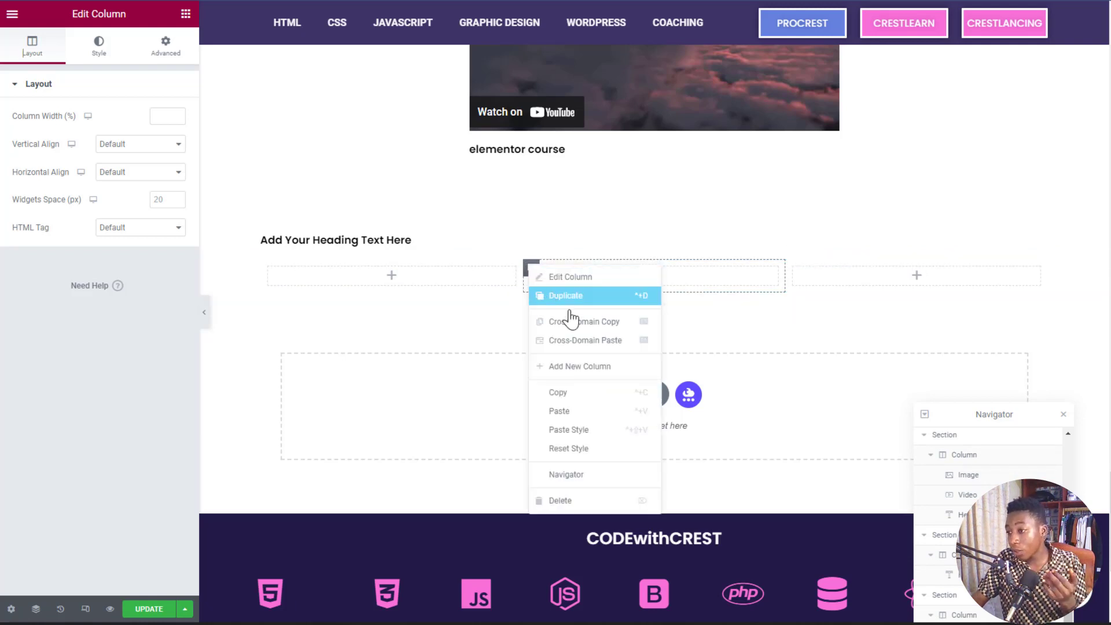
click(558, 302)
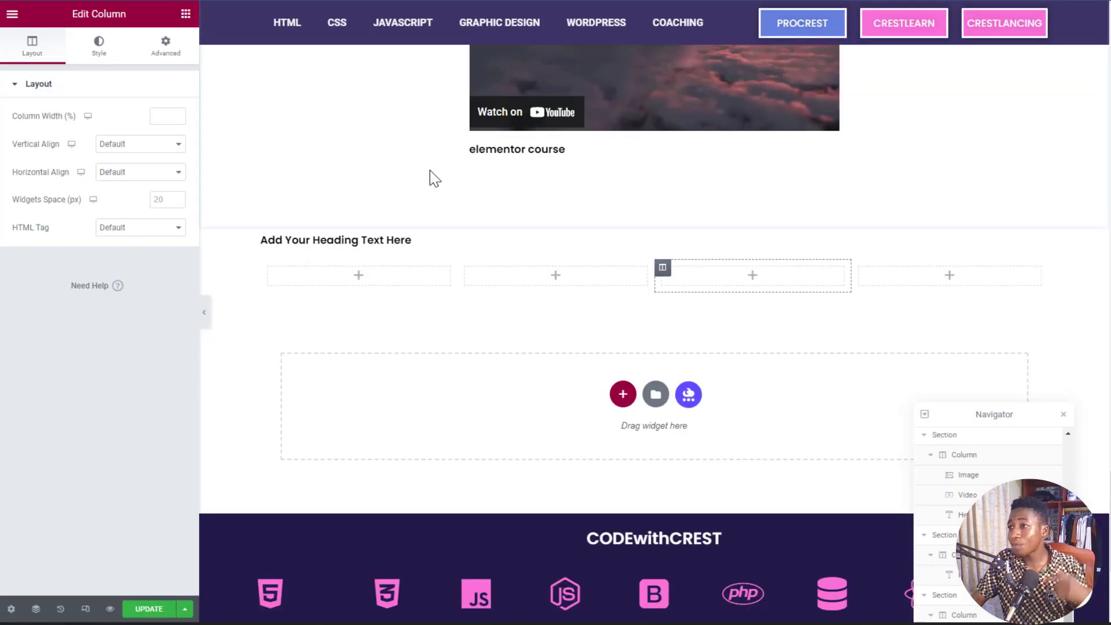
Examine the page's new section and the available Basic, Pro and General widgets.
scroll(529, 181, up, 2)
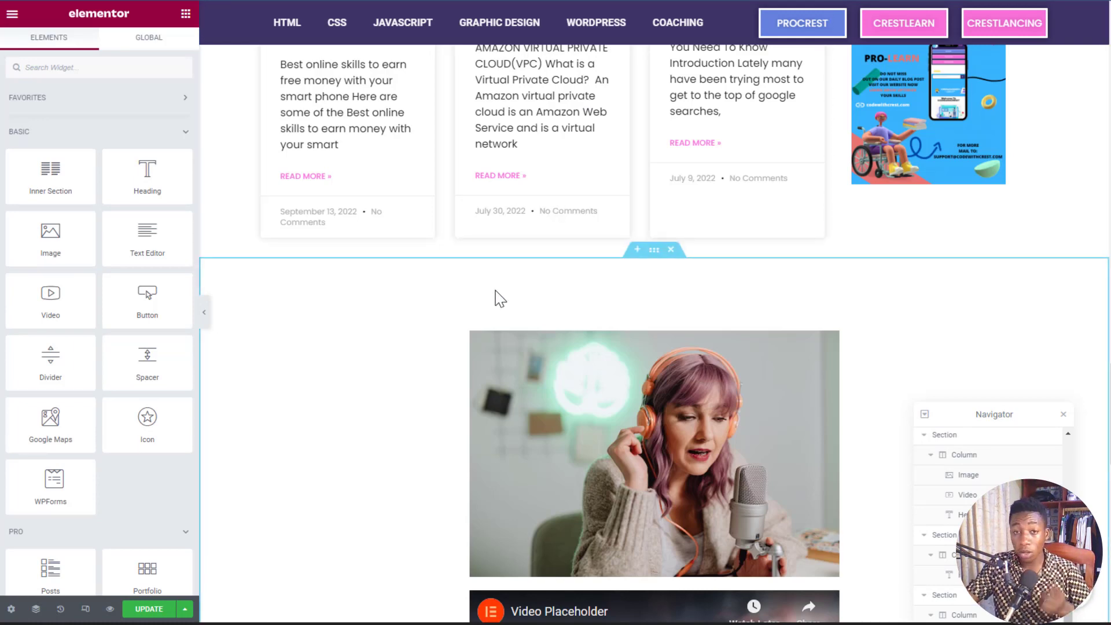
scroll(500, 299, down, 5)
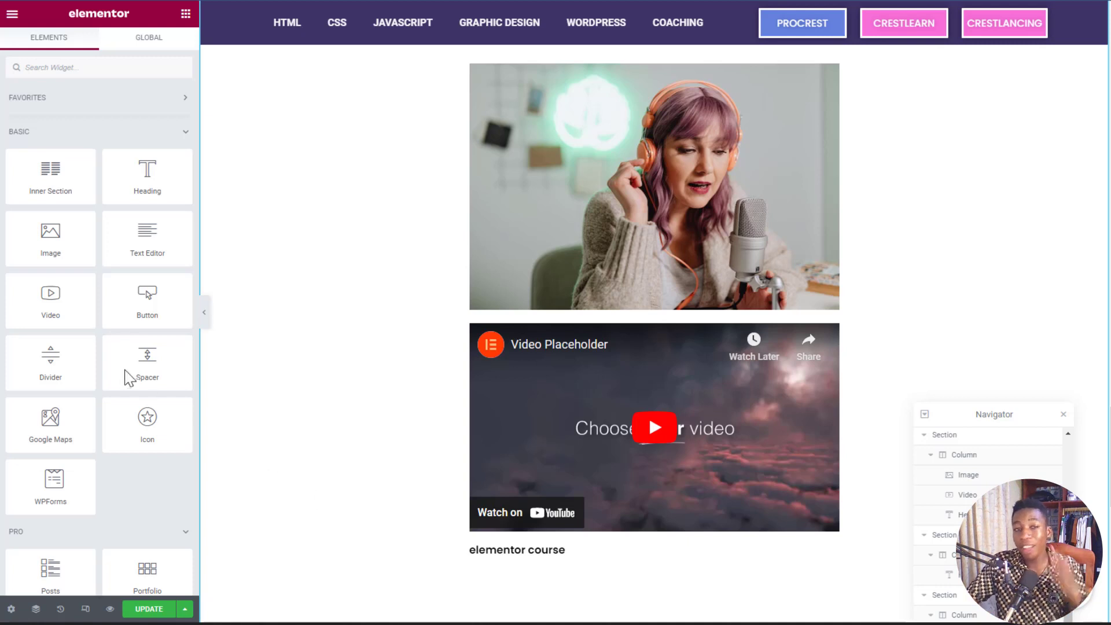
scroll(124, 374, down, 4)
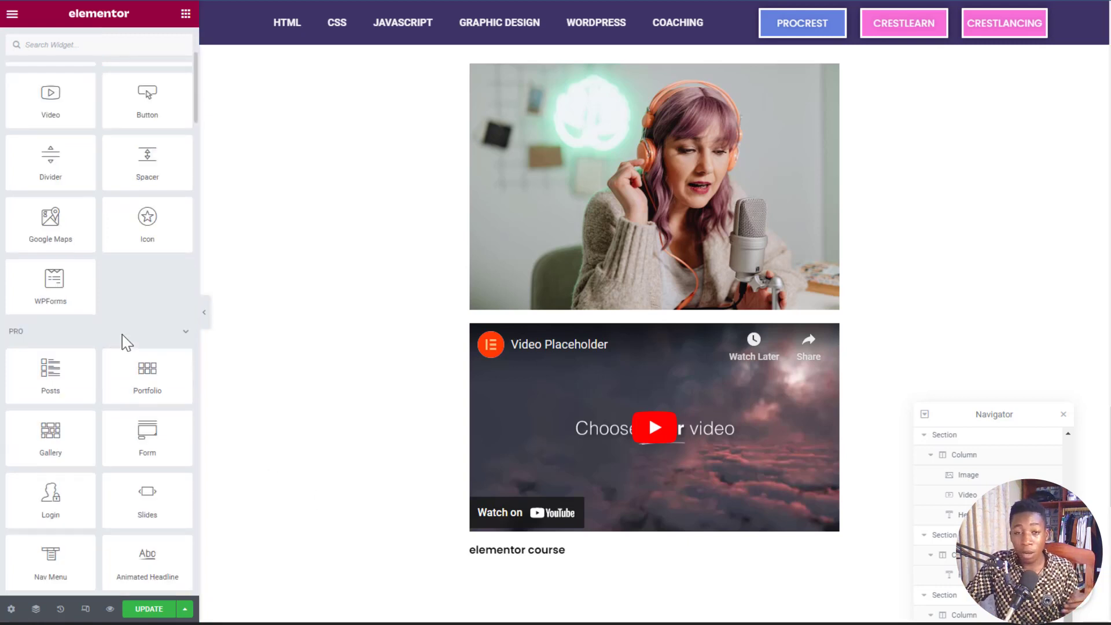
scroll(123, 343, down, 1)
drag(54, 308, 56, 353)
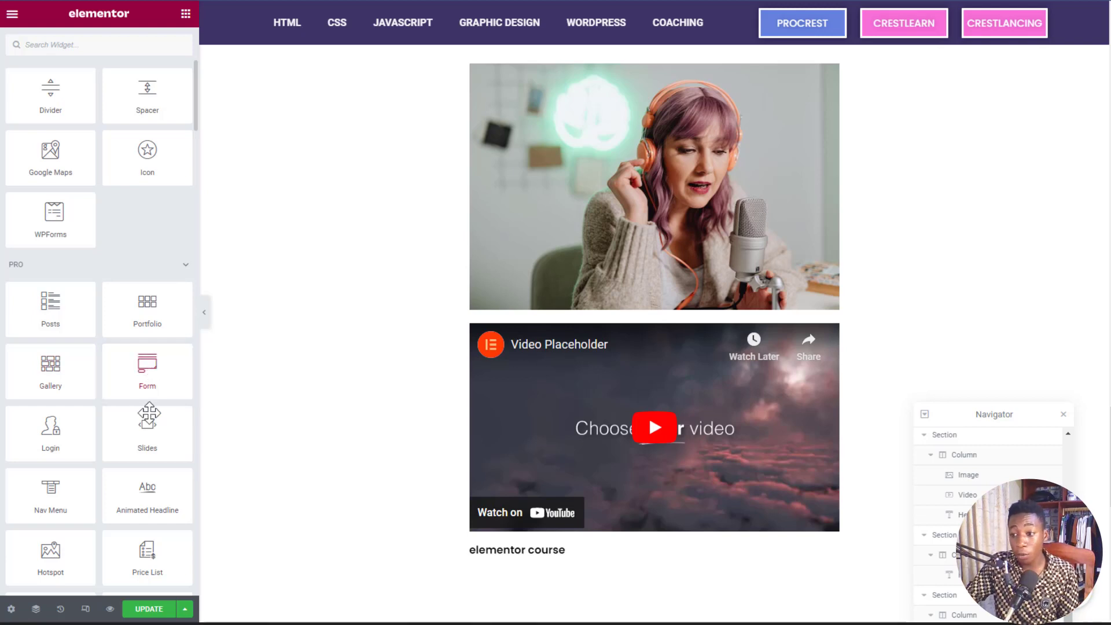
scroll(145, 431, down, 2)
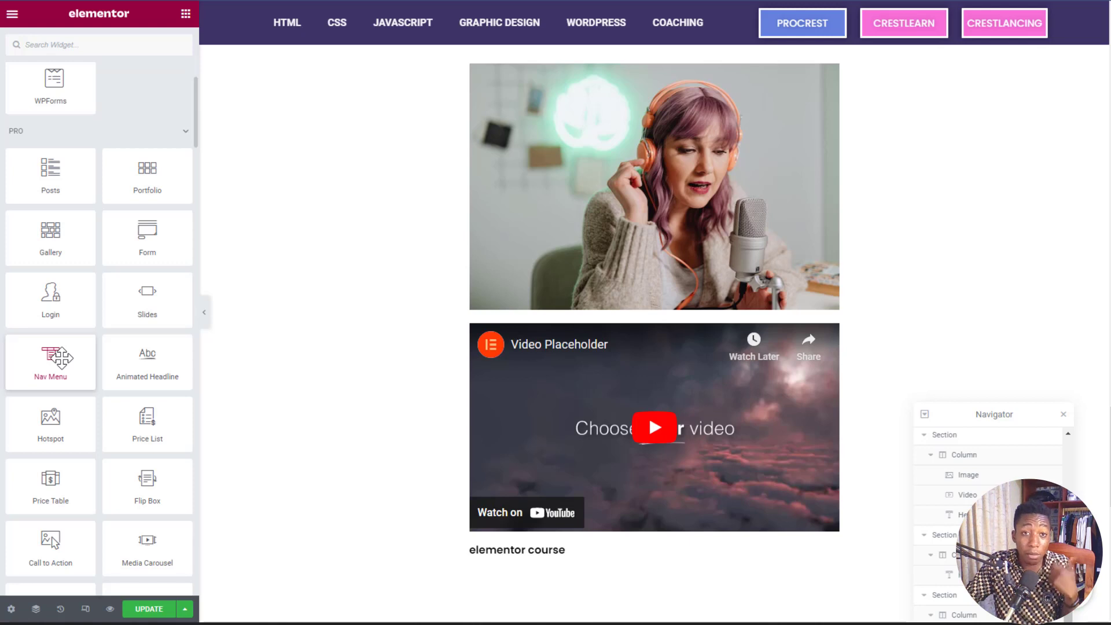
scroll(58, 359, down, 2)
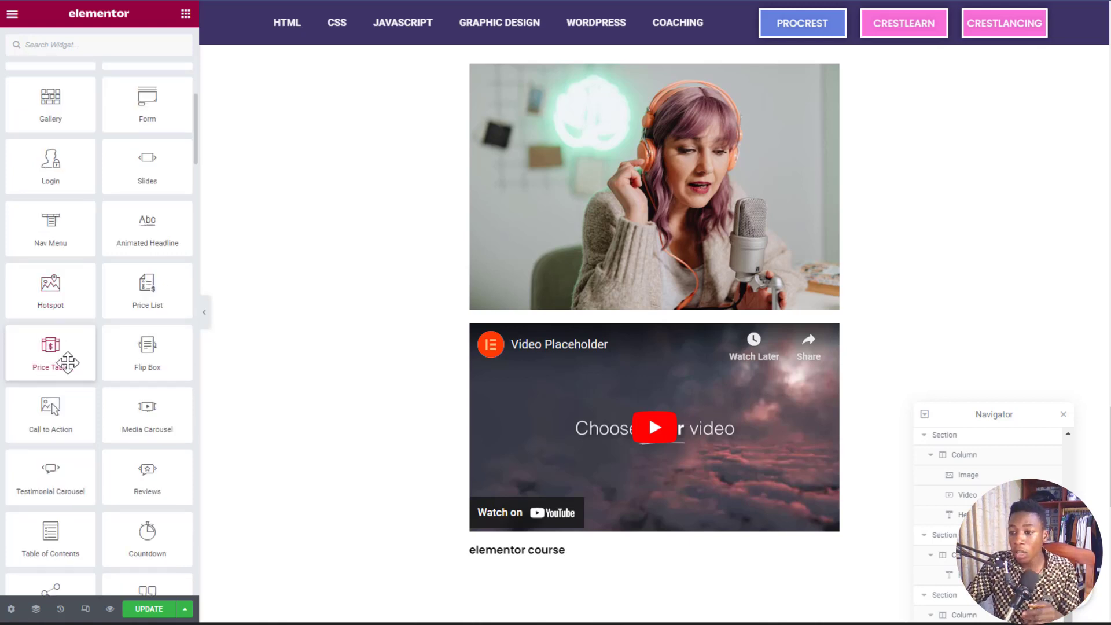
scroll(87, 419, down, 1)
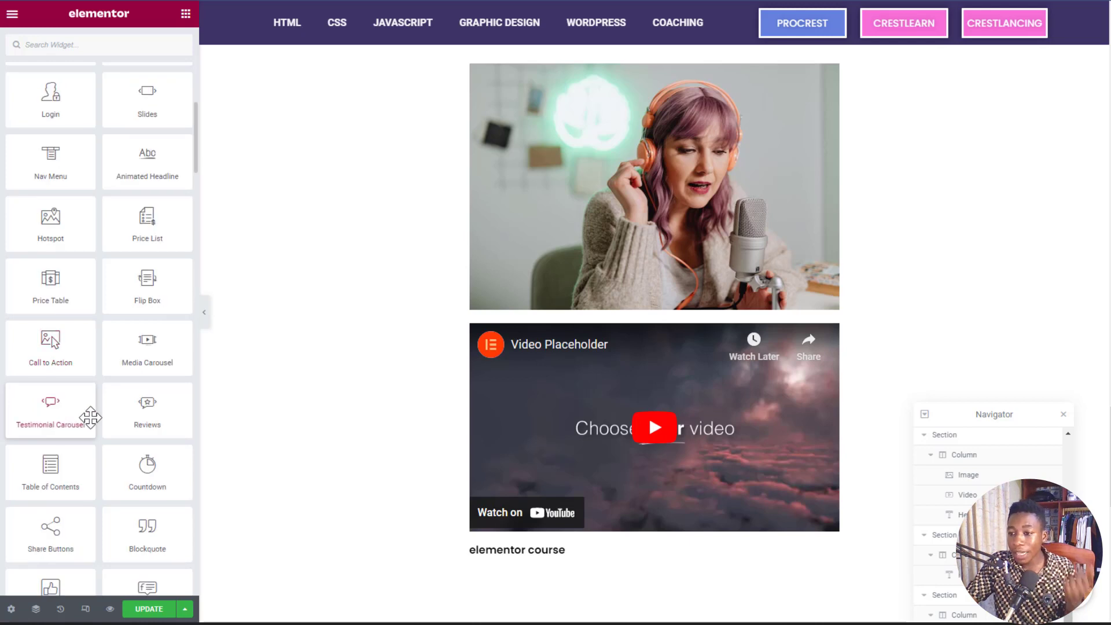
scroll(91, 417, down, 4)
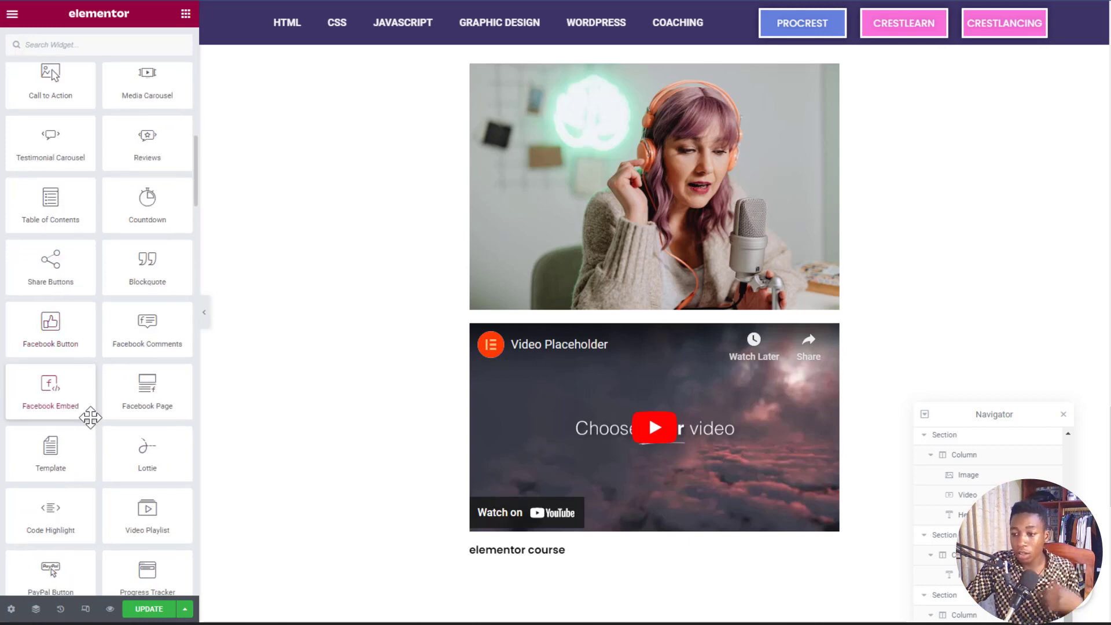
scroll(91, 417, down, 2)
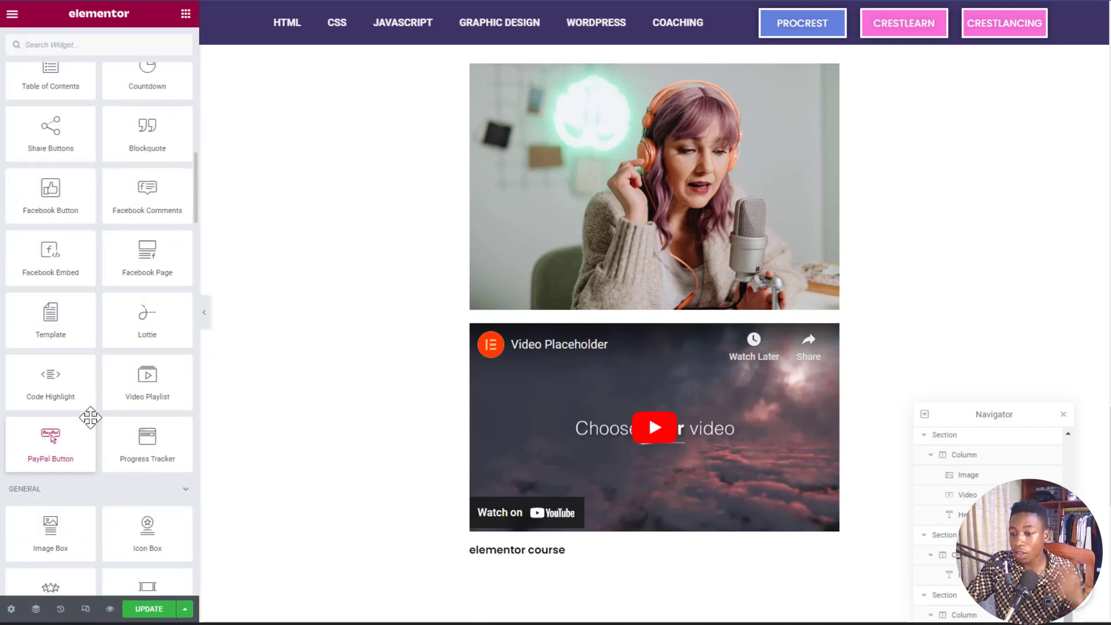
scroll(101, 447, down, 4)
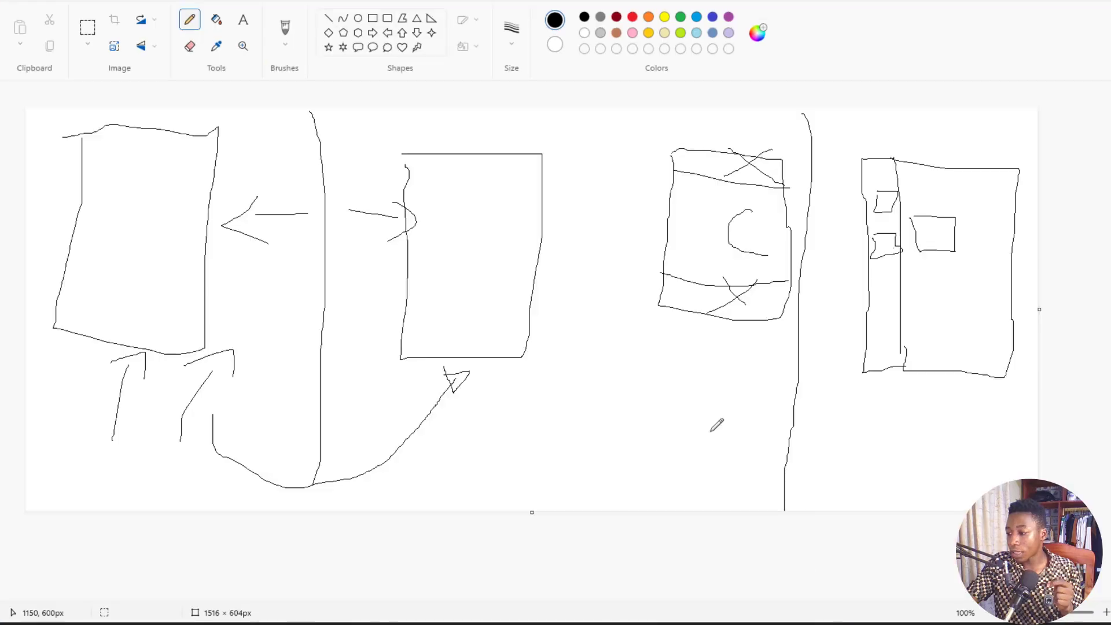
Switch to Paint and undo all the existing pencil strokes until the canvas is blank.
key(ctrl+z)
key(ctrl+z)
key(ctrl+z)
key(ctrl+z)
key(ctrl+z)
key(ctrl+z)
key(ctrl+z)
key(ctrl+z)
key(ctrl+z)
key(ctrl+z)
key(ctrl+z)
key(ctrl+z)
key(ctrl+z)
key(ctrl+z)
key(ctrl+z)
key(ctrl+z)
key(ctrl+z)
key(ctrl+z)
key(ctrl+z)
key(ctrl+z)
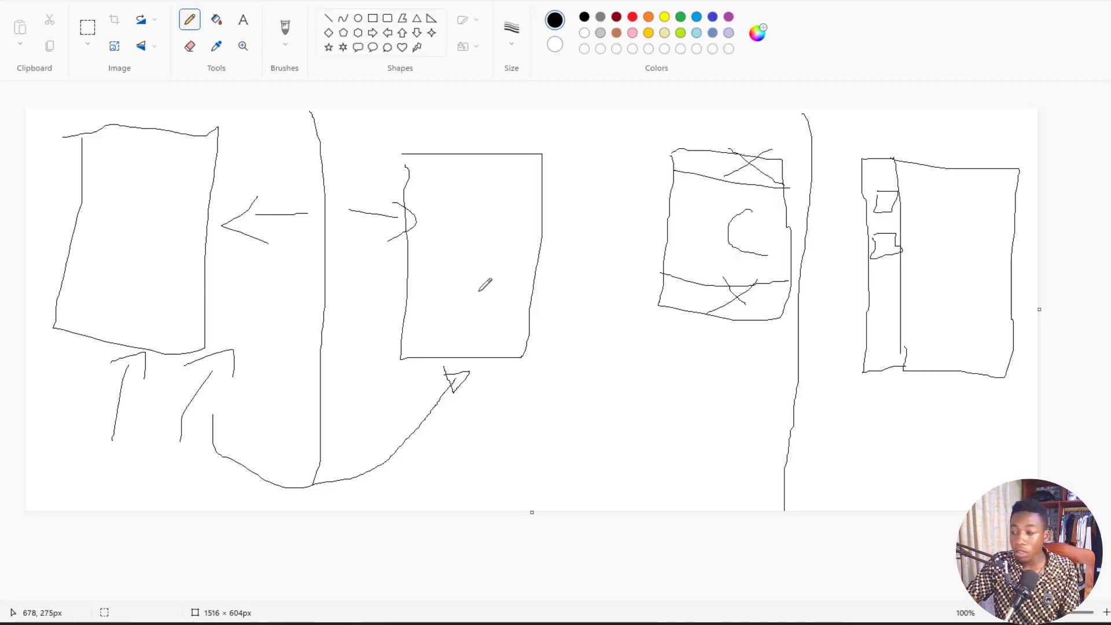
key(ctrl+z)
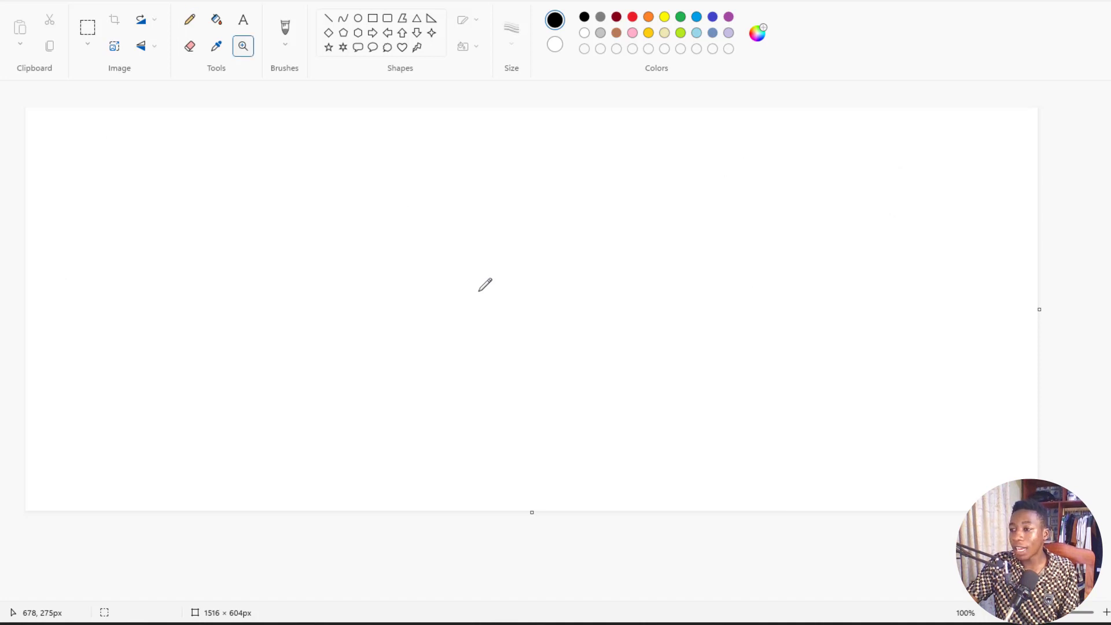
Draw a freehand letter S with the Pencil in the upper-left area of the blank canvas.
click(191, 19)
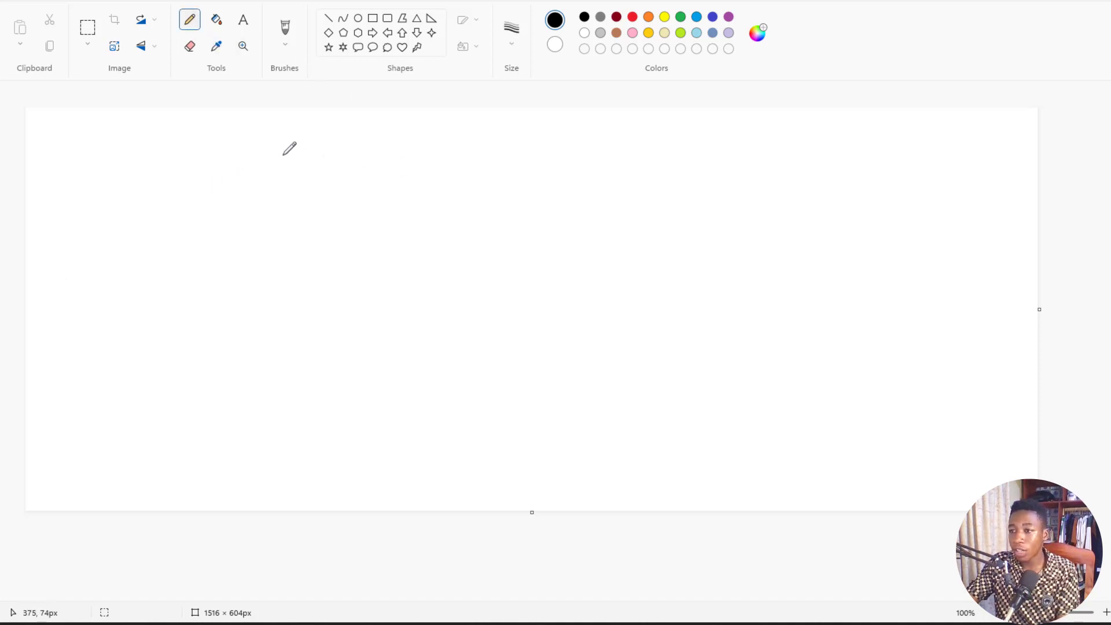
mouse_move(193, 183)
mouse_down()
mouse_move(191, 235)
mouse_move(159, 226)
mouse_up()
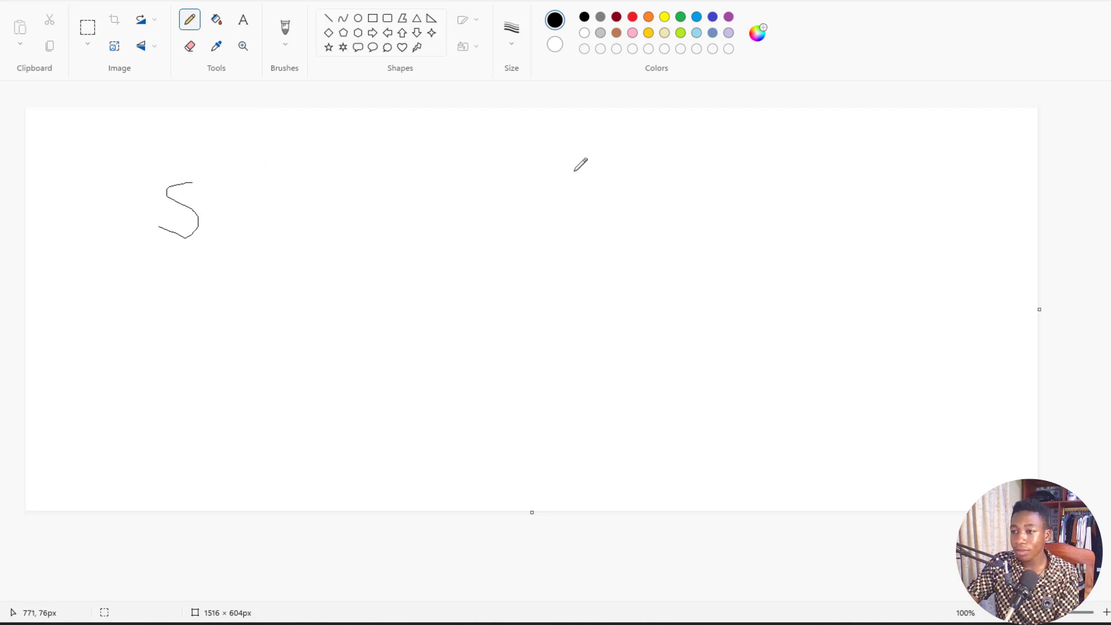
Draw a letter D in the canvas's upper-right area and a tall box containing an S below the existing S.
mouse_move(819, 176)
mouse_down()
mouse_move(817, 208)
mouse_move(854, 204)
mouse_move(809, 222)
mouse_up()
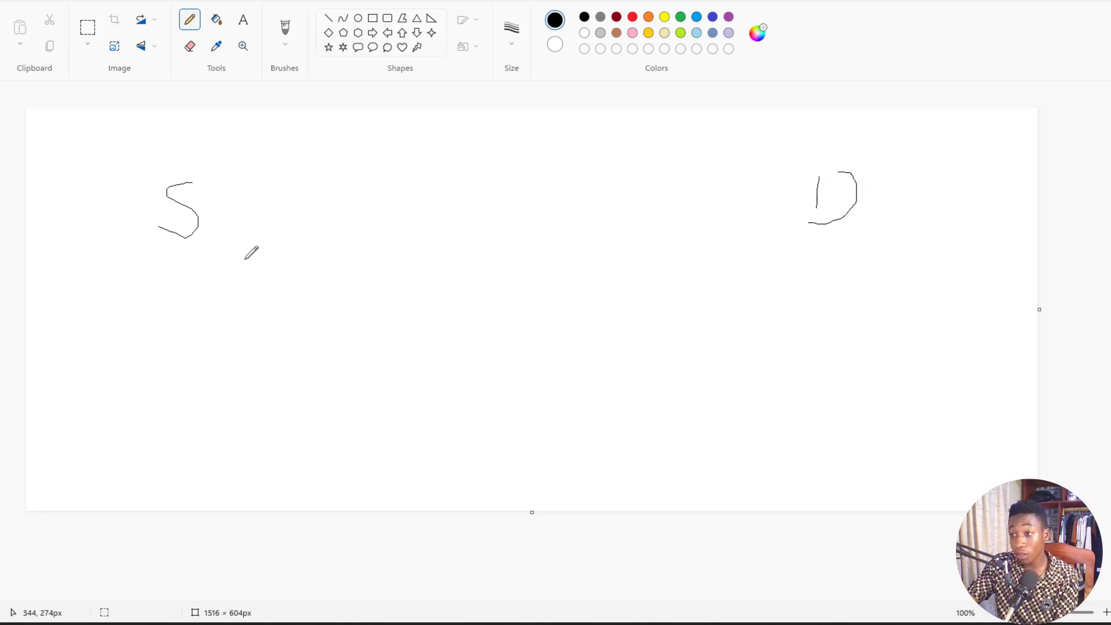
drag(264, 233, 258, 338)
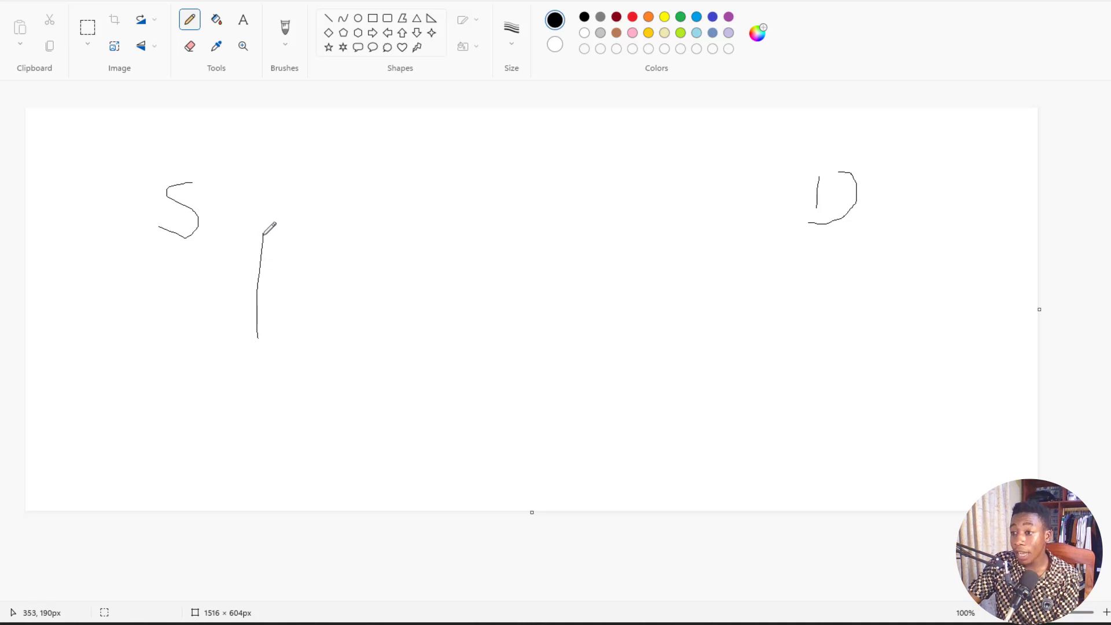
mouse_move(263, 234)
mouse_down()
mouse_move(360, 258)
mouse_move(346, 383)
mouse_move(261, 399)
mouse_move(261, 324)
mouse_up()
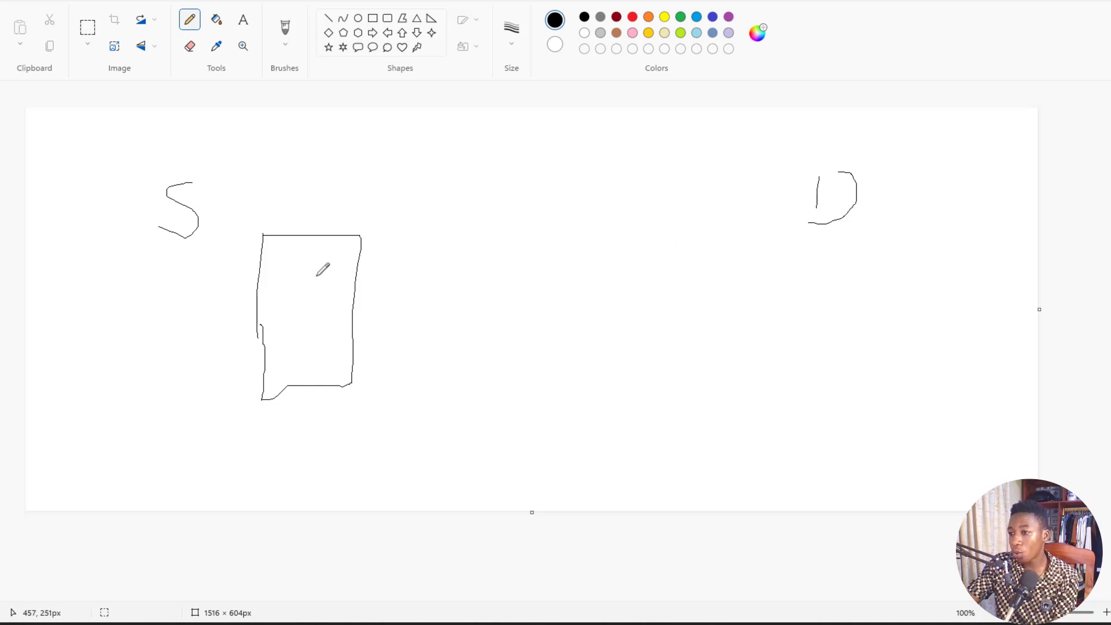
mouse_move(297, 266)
mouse_down()
mouse_move(303, 298)
mouse_move(291, 302)
mouse_up()
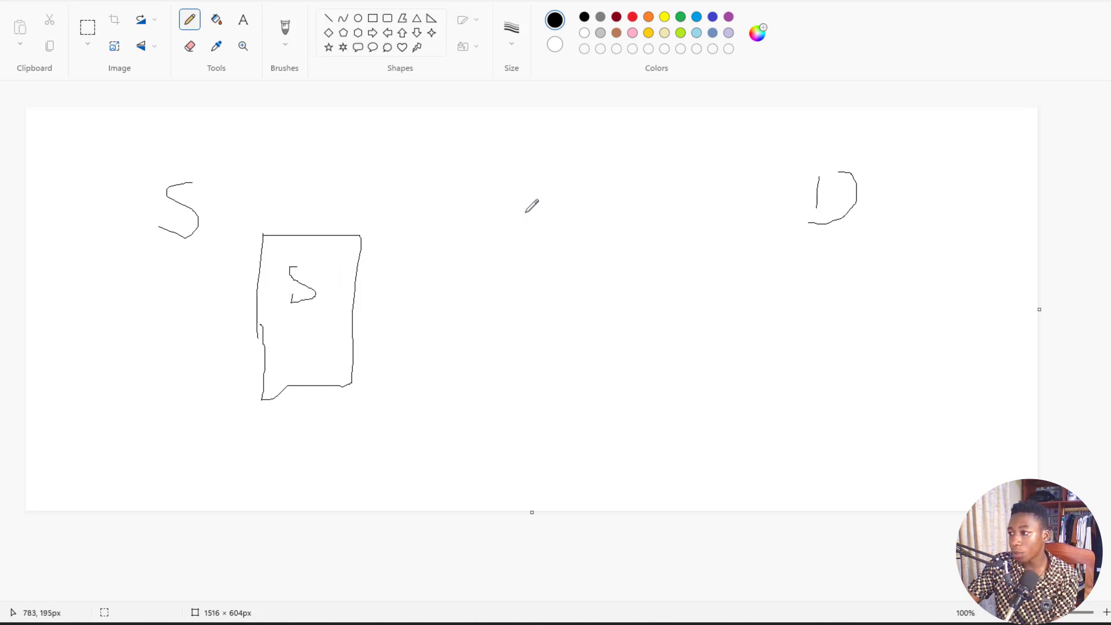
Sketch two more boxes with the Pencil, one mid-canvas with a letter inside and one below the D containing an E.
drag(535, 212, 550, 356)
mouse_move(537, 211)
mouse_down()
mouse_move(652, 283)
mouse_move(590, 364)
mouse_move(573, 367)
mouse_up()
mouse_move(605, 288)
mouse_down()
mouse_move(604, 314)
mouse_move(636, 316)
mouse_move(612, 324)
mouse_up()
drag(751, 253, 761, 384)
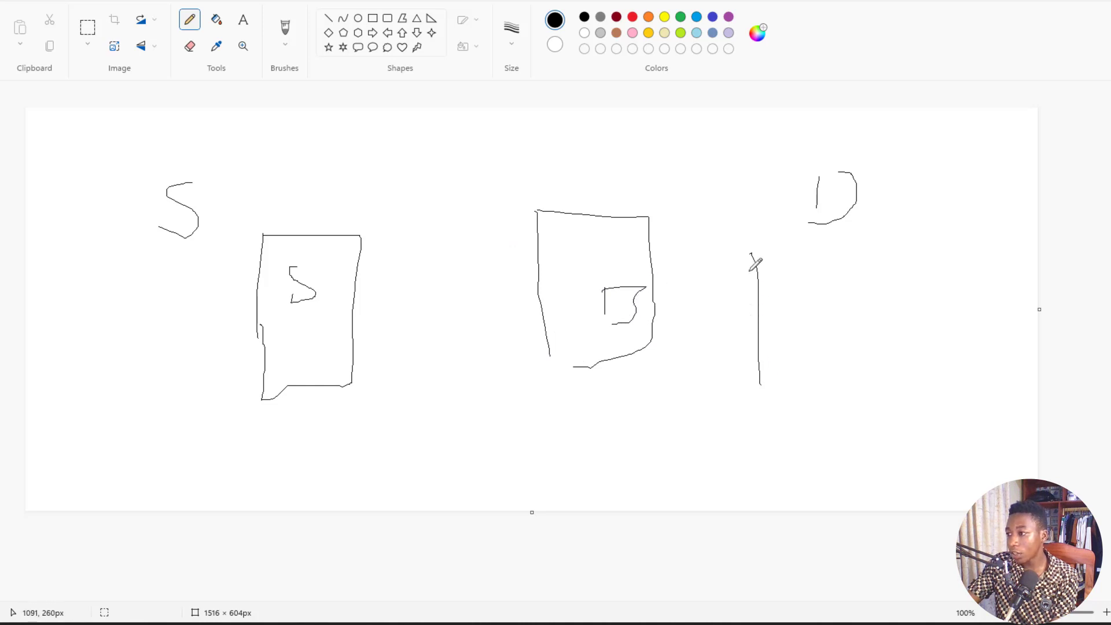
mouse_move(750, 254)
mouse_down()
mouse_move(889, 255)
mouse_move(888, 388)
mouse_move(758, 401)
mouse_up()
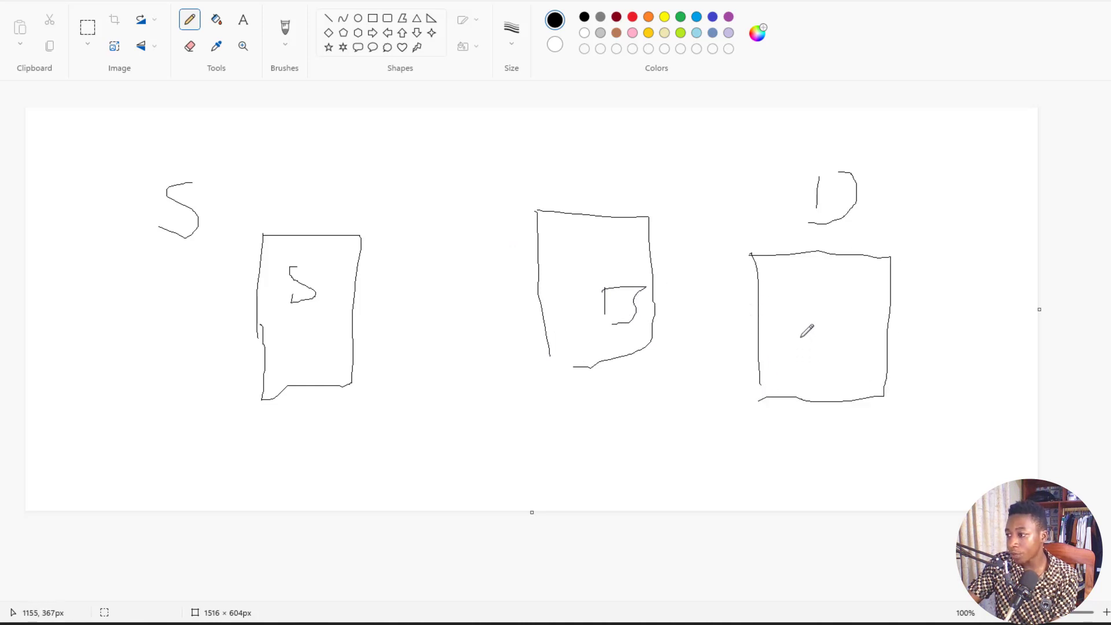
mouse_move(817, 312)
mouse_down()
mouse_move(813, 345)
mouse_move(826, 345)
mouse_move(821, 333)
mouse_up()
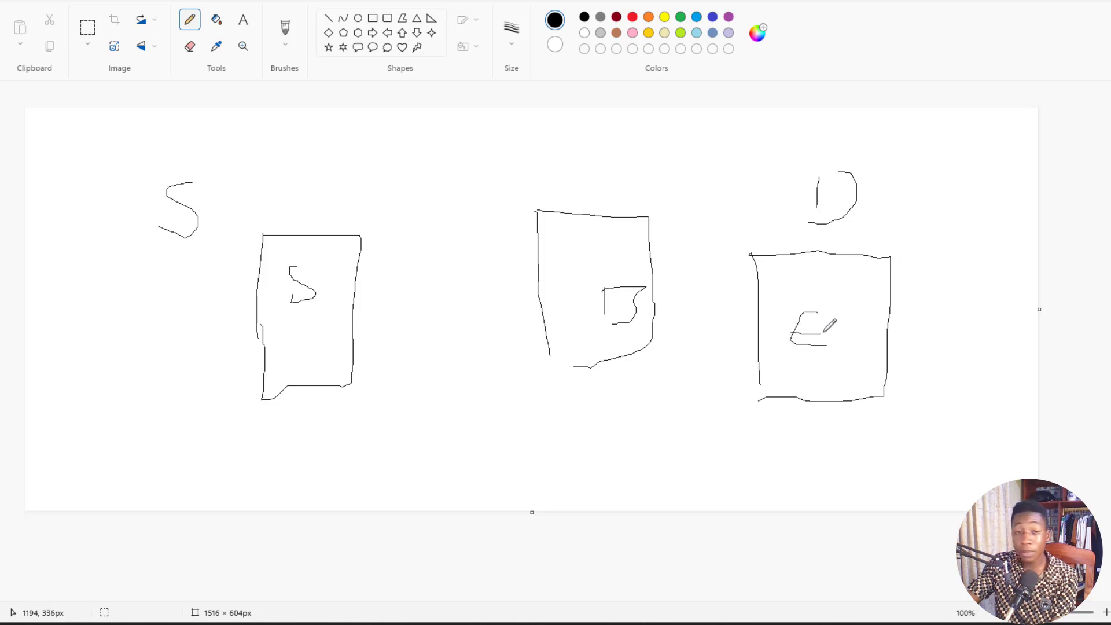
mouse_move(534, 140)
mouse_down()
mouse_move(625, 423)
mouse_move(961, 395)
mouse_move(737, 190)
mouse_move(547, 185)
mouse_move(508, 207)
mouse_up()
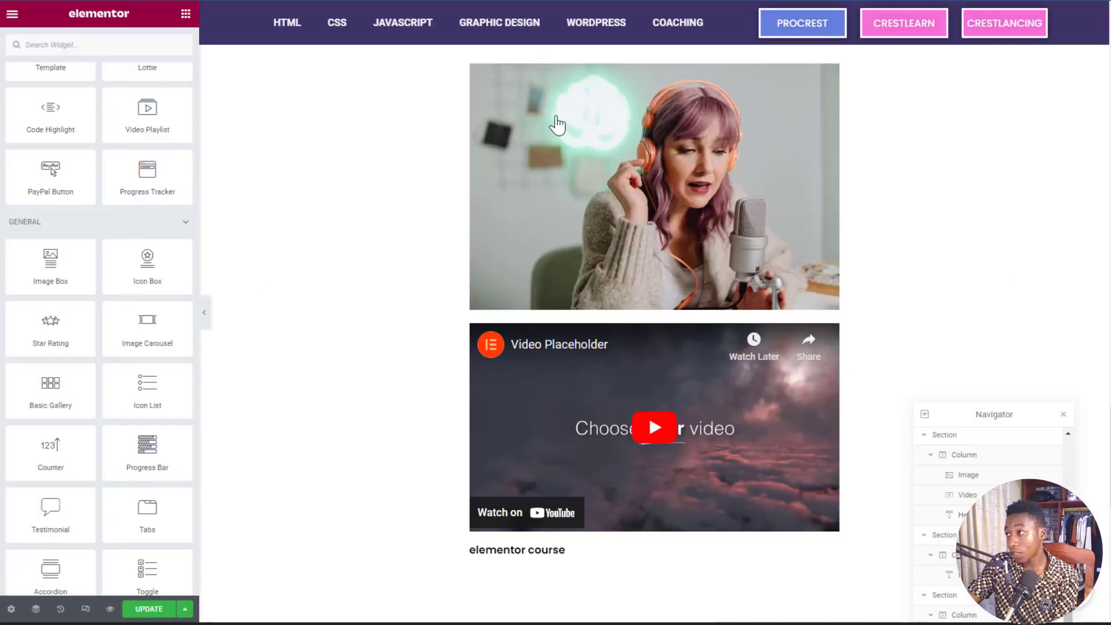
Switch to the Elementor editor and examine the Save as Template option for the section holding the headphones image.
scroll(732, 282, up, 5)
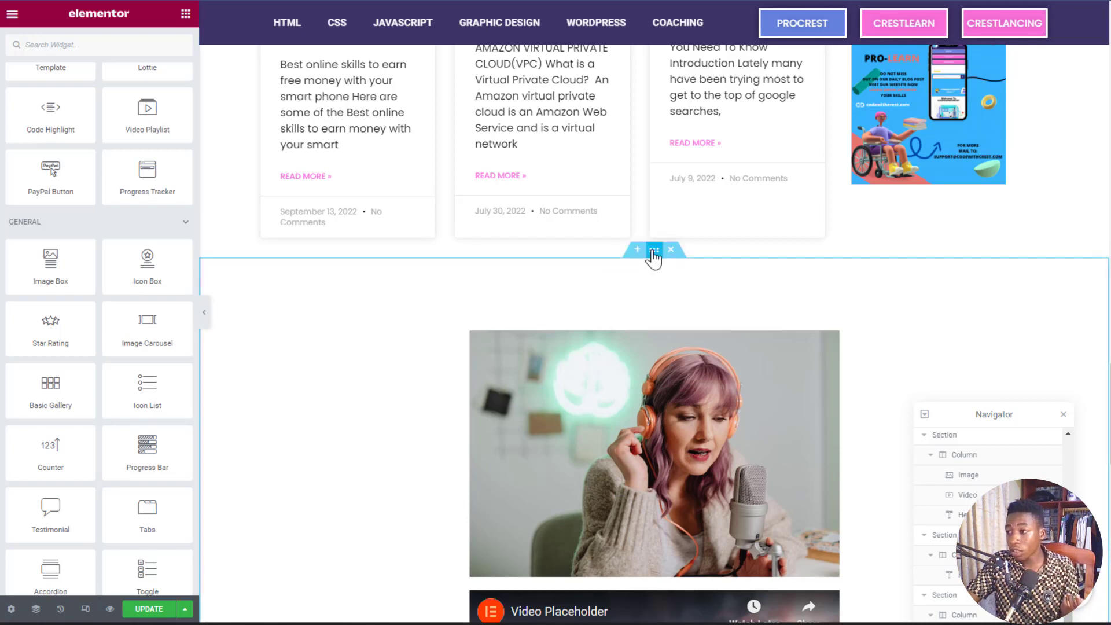
right_click(654, 252)
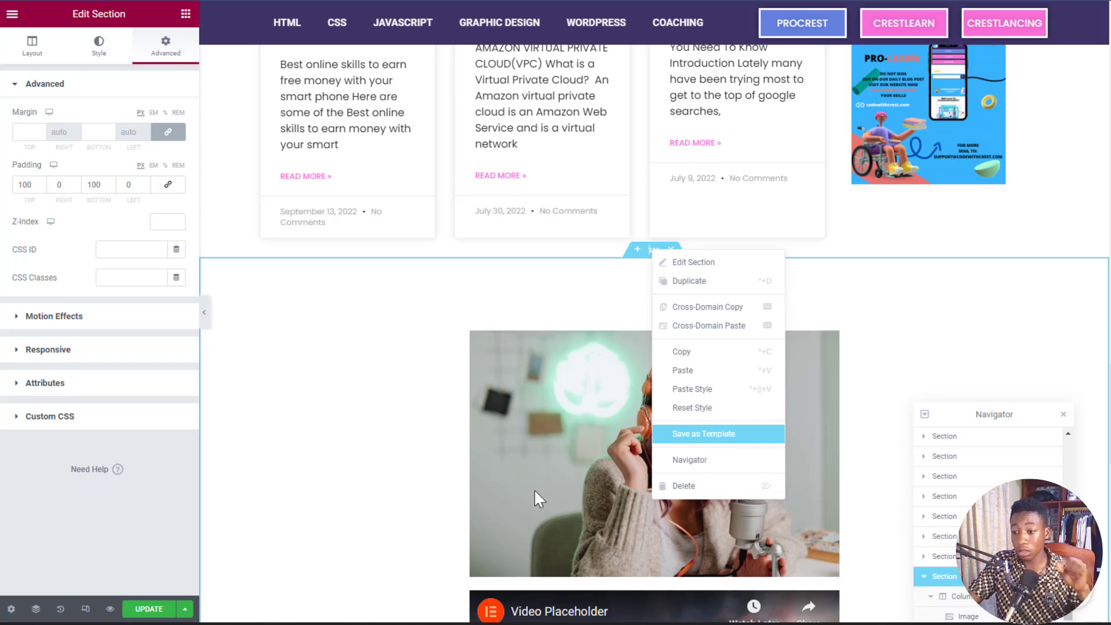
click(85, 610)
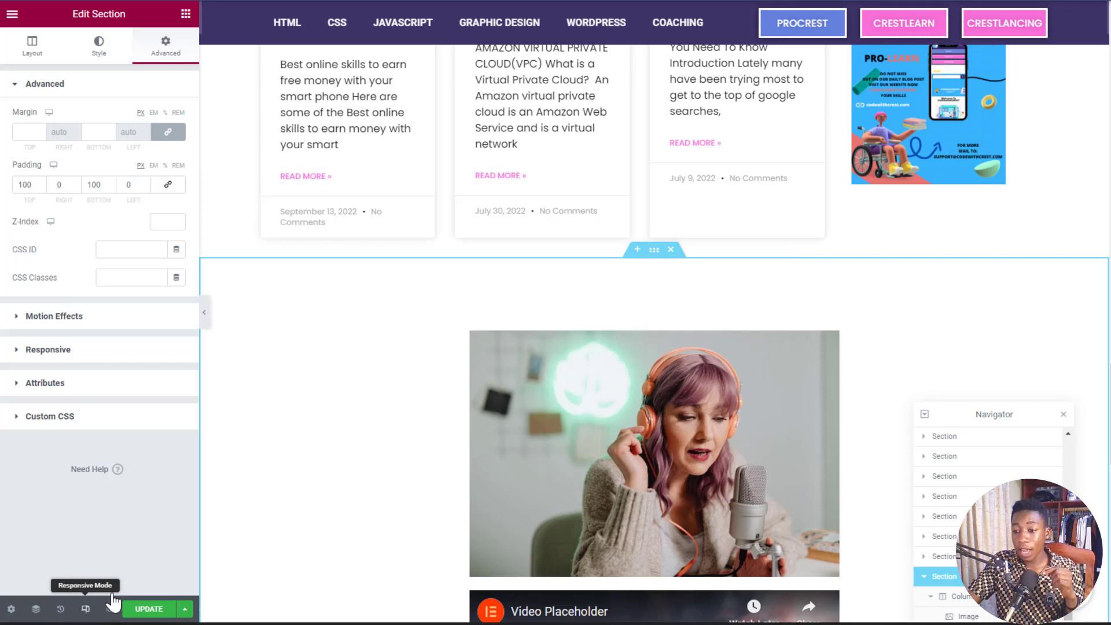
Turn on responsive mode, preview the home page as Mobile, and review how its sections are laid out.
click(84, 609)
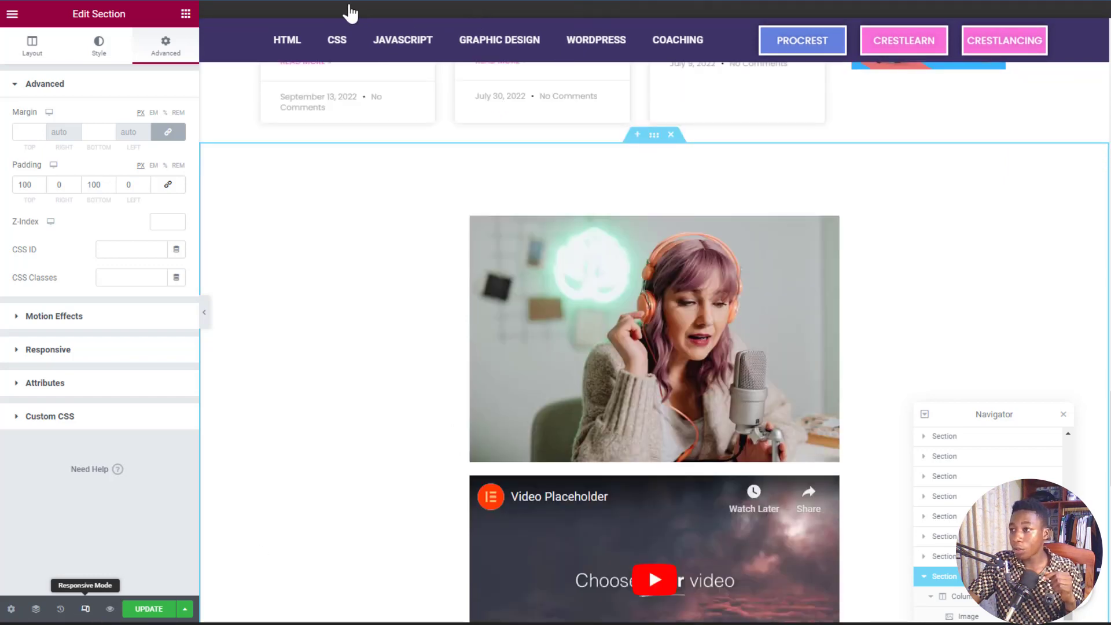
scroll(662, 296, up, 10)
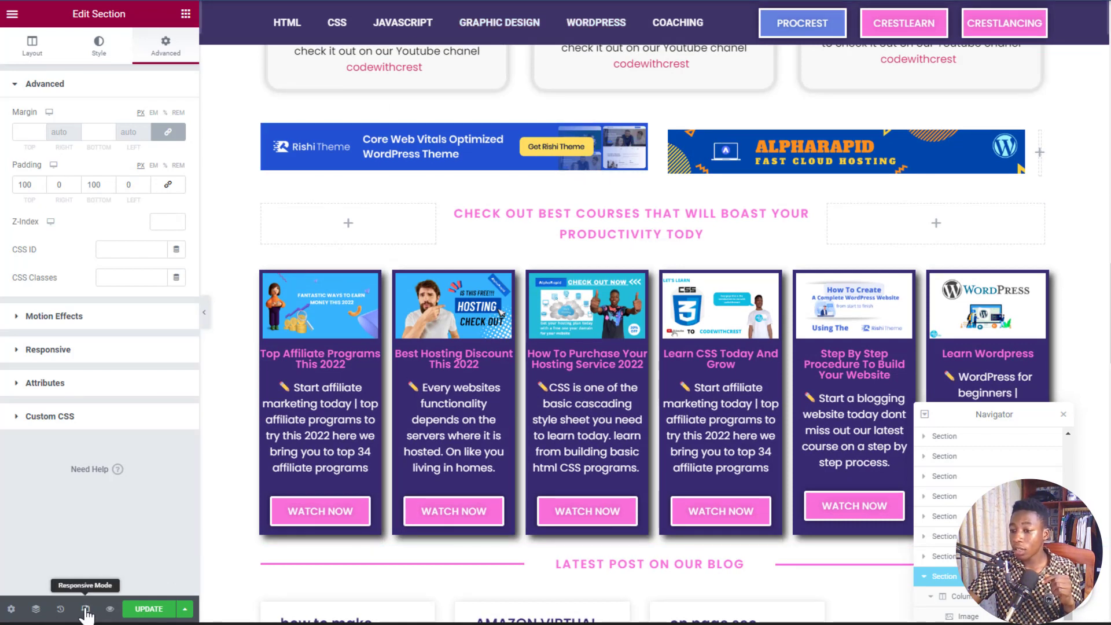
click(86, 610)
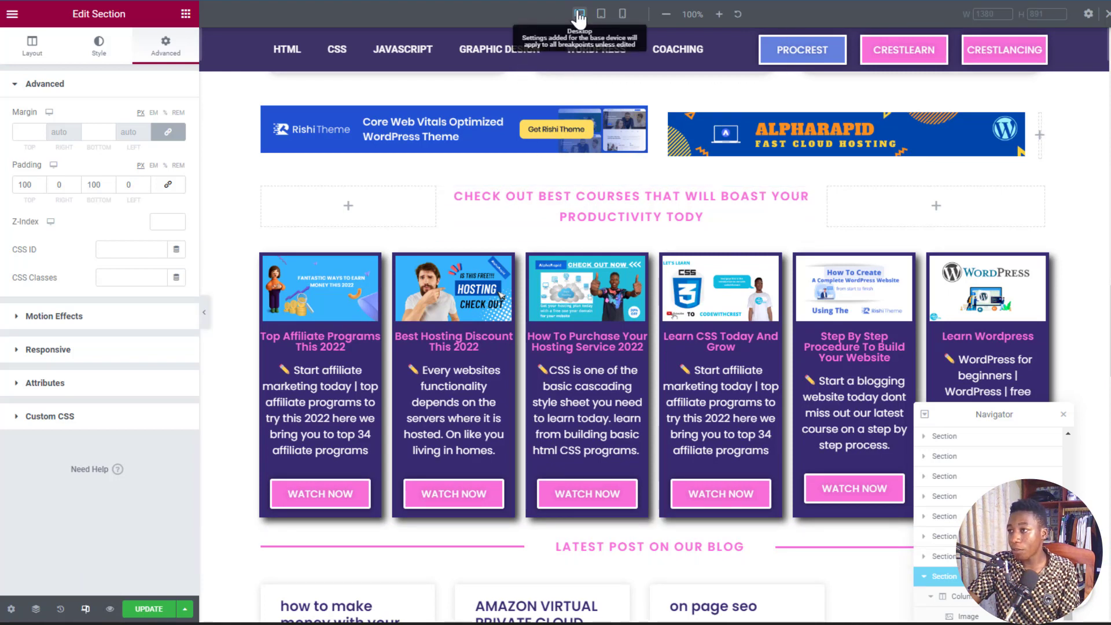
click(622, 15)
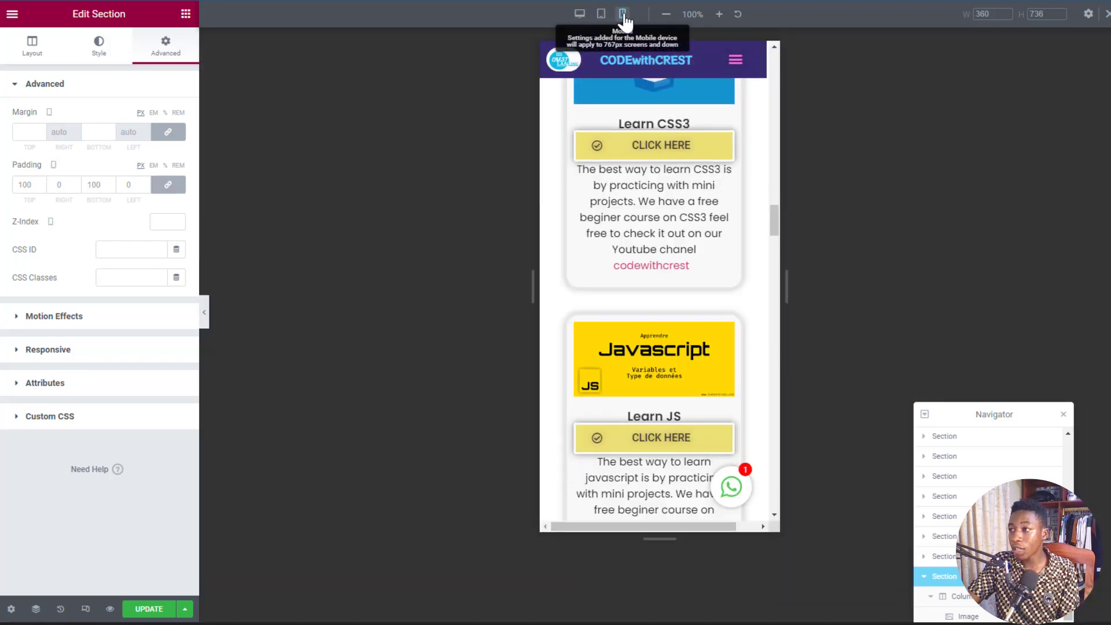
scroll(646, 242, up, 17)
scroll(648, 242, down, 20)
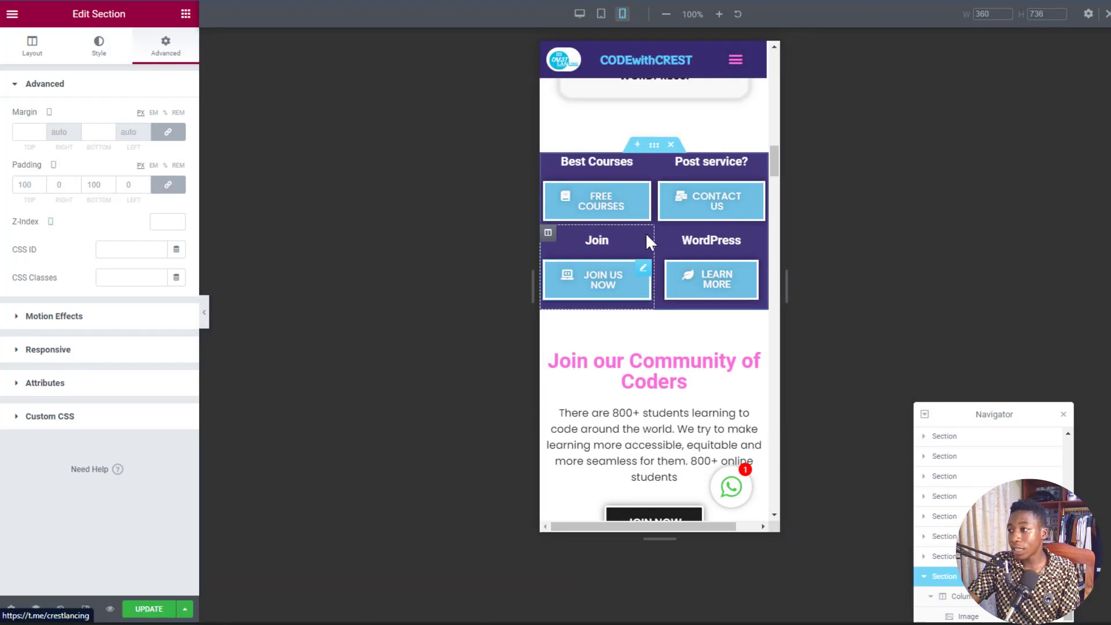
scroll(648, 242, down, 10)
scroll(647, 241, up, 10)
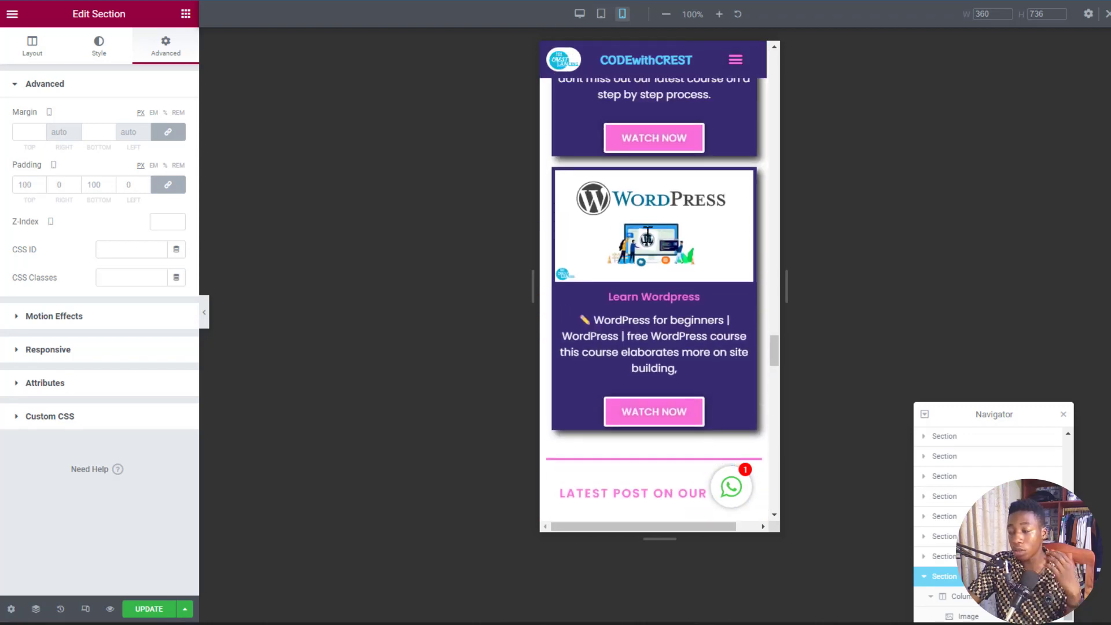
scroll(647, 242, up, 5)
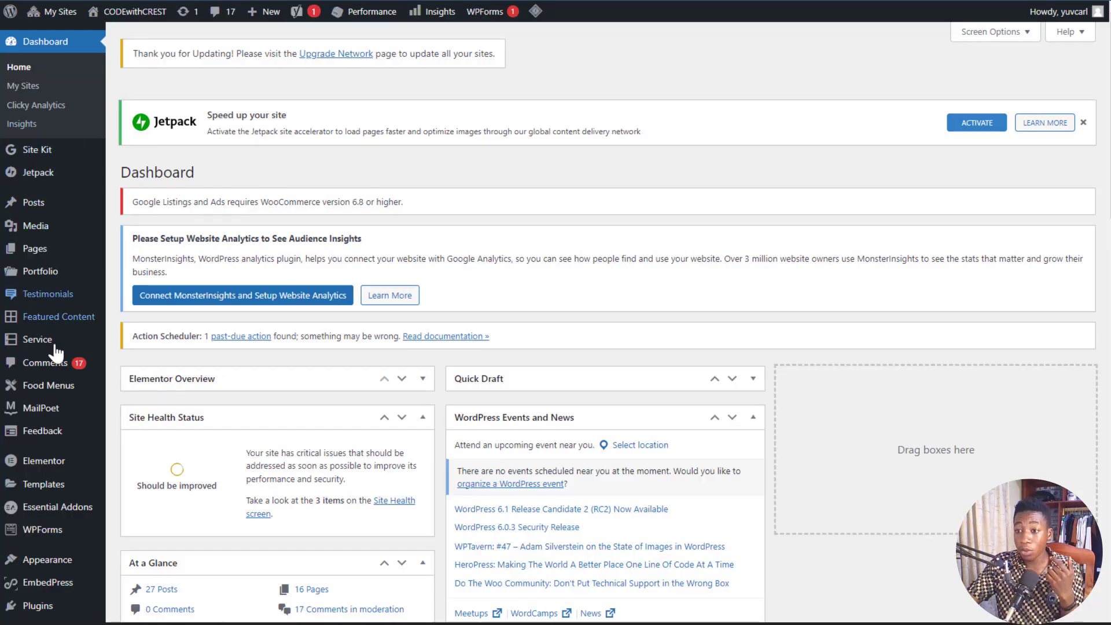
Switch to the WordPress dashboard, open Elementor's Role Manager, and expand the Customer role's editing permissions.
mouse_move(56, 351)
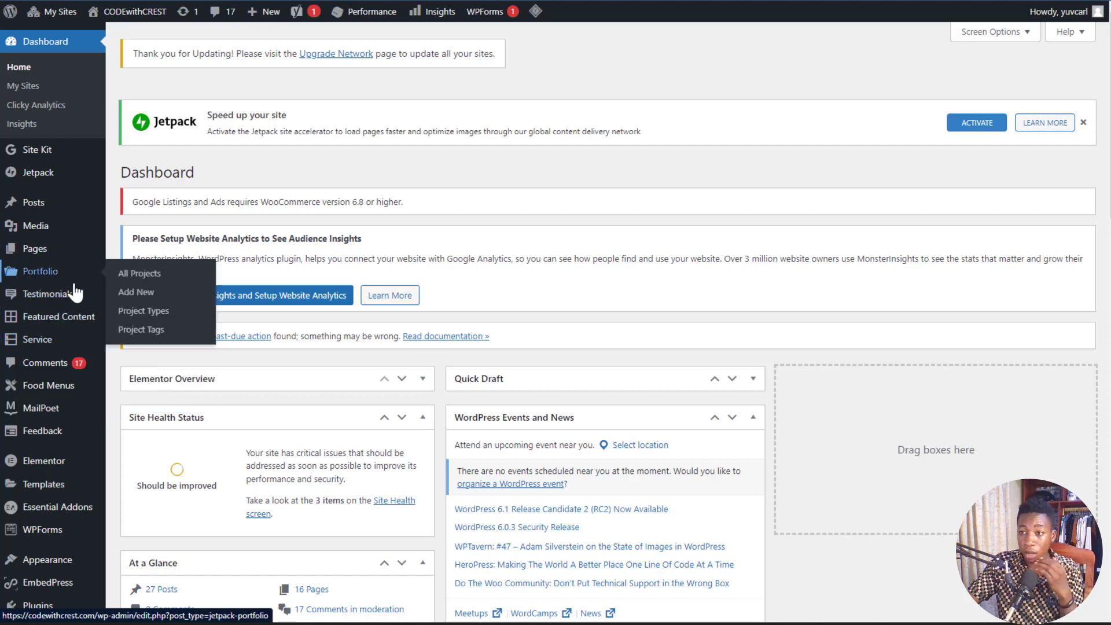
mouse_move(58, 460)
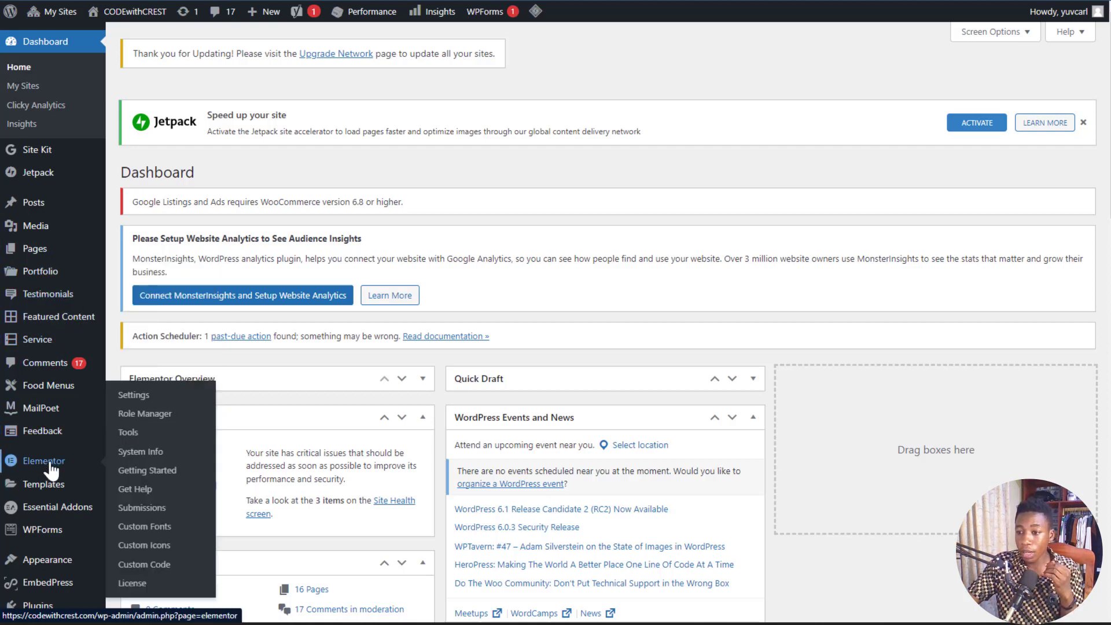
click(162, 414)
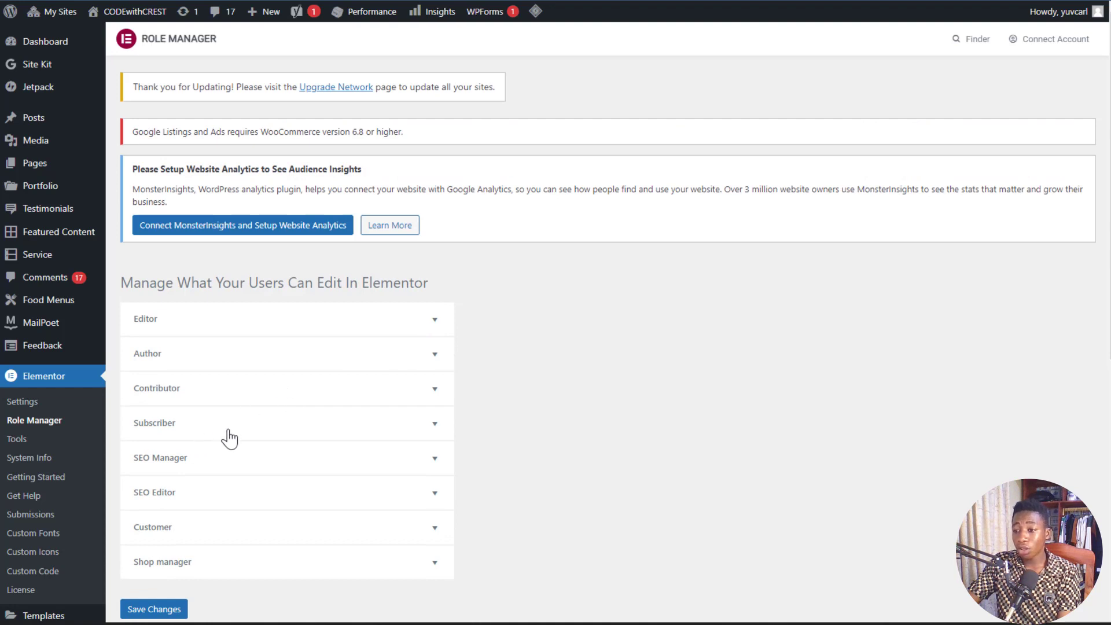
scroll(226, 498, down, 1)
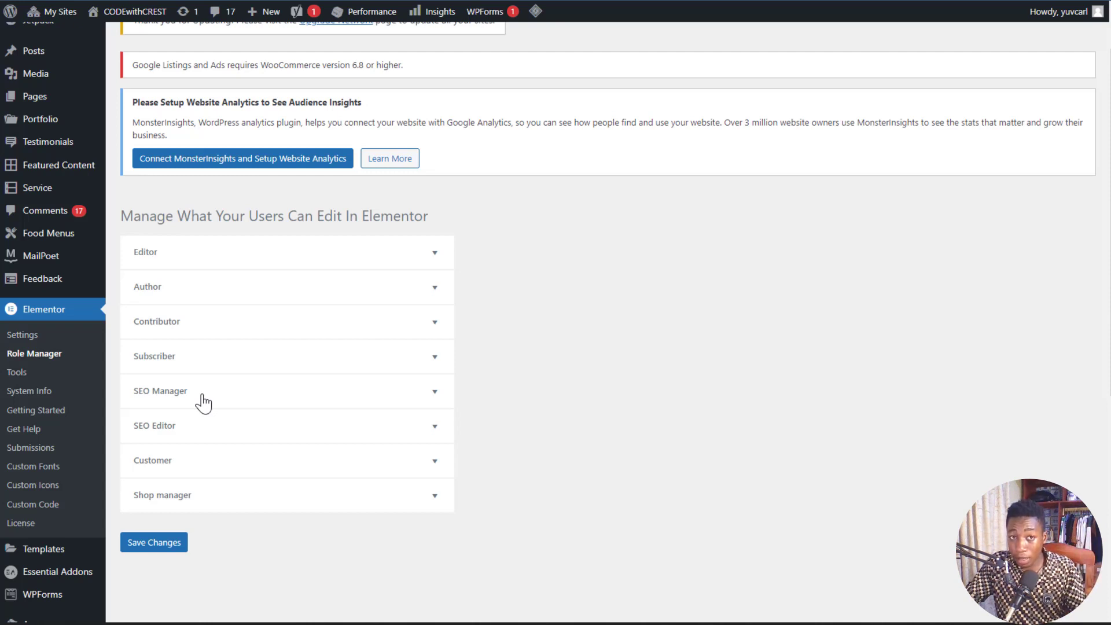
scroll(202, 403, down, 1)
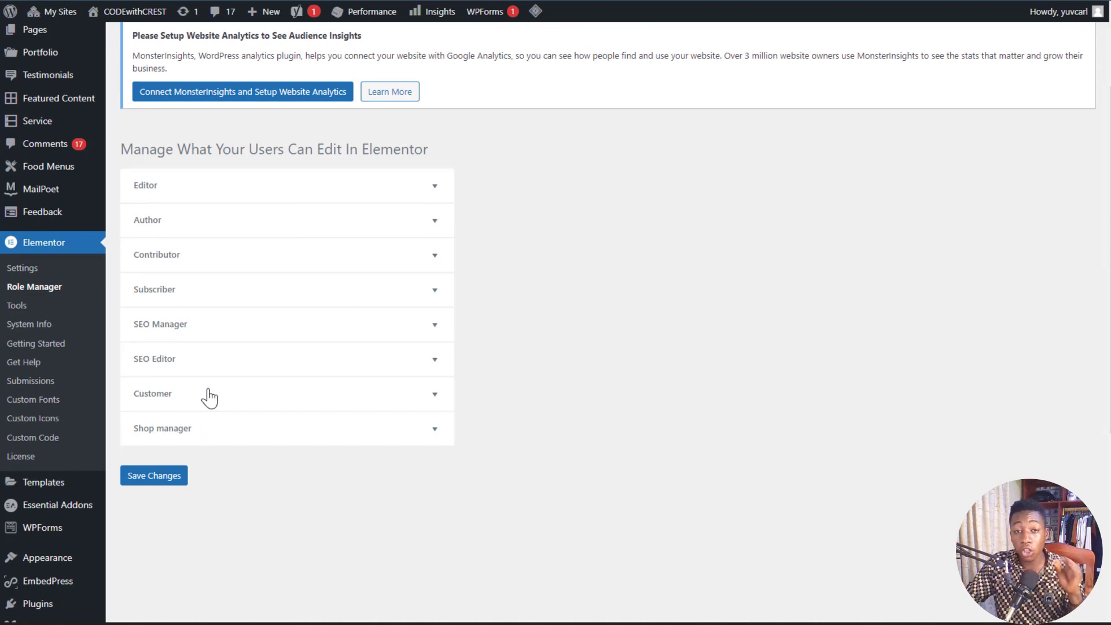
click(209, 396)
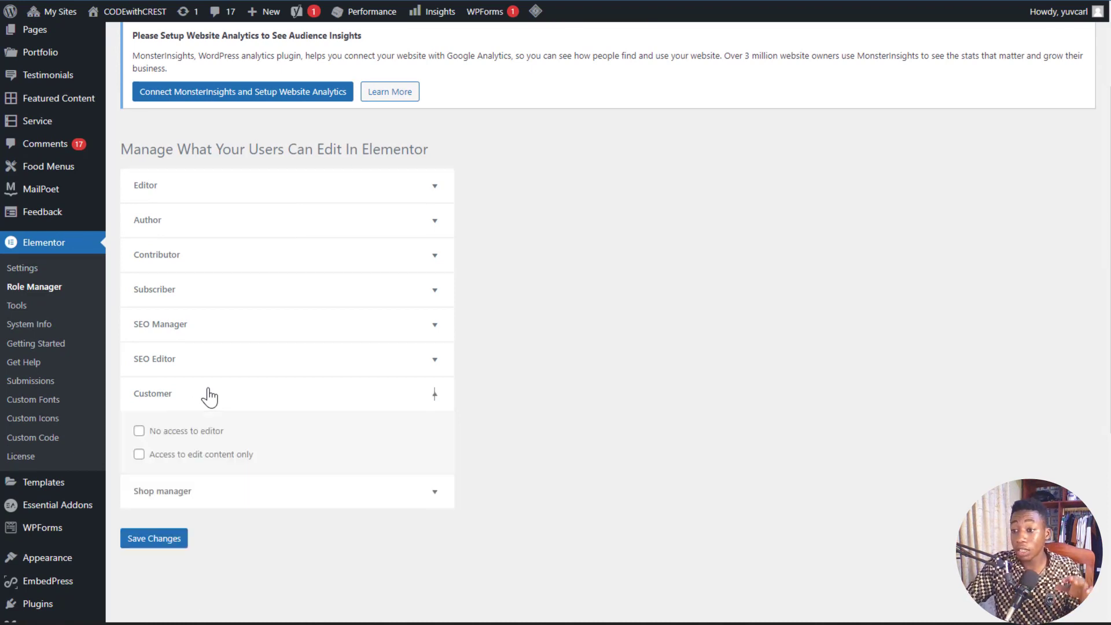